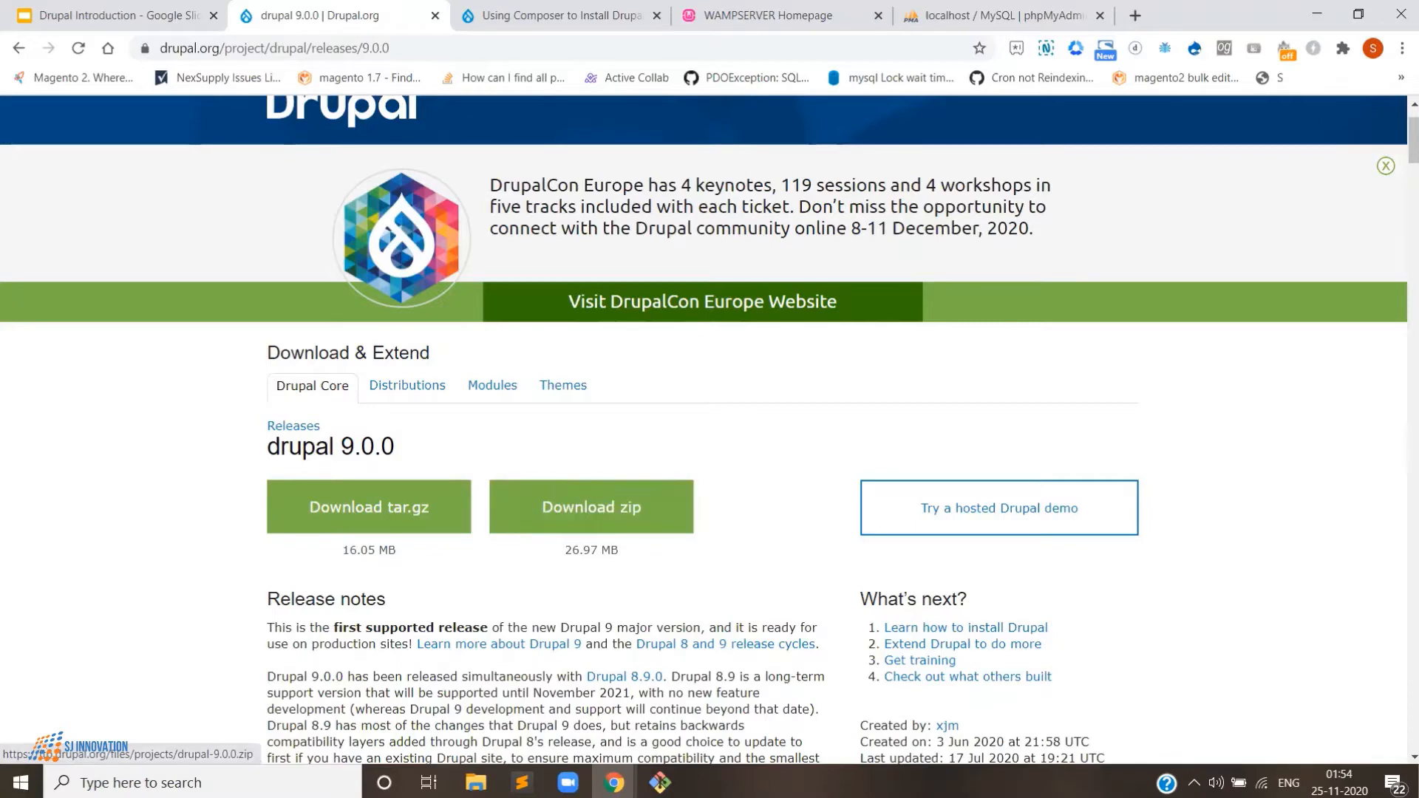
# - Check the drupal9learning project folder in File Explorer, then go back to the drupal 9.0.0 release page and the WAMPSERVER tab
pyautogui.click(478, 695)
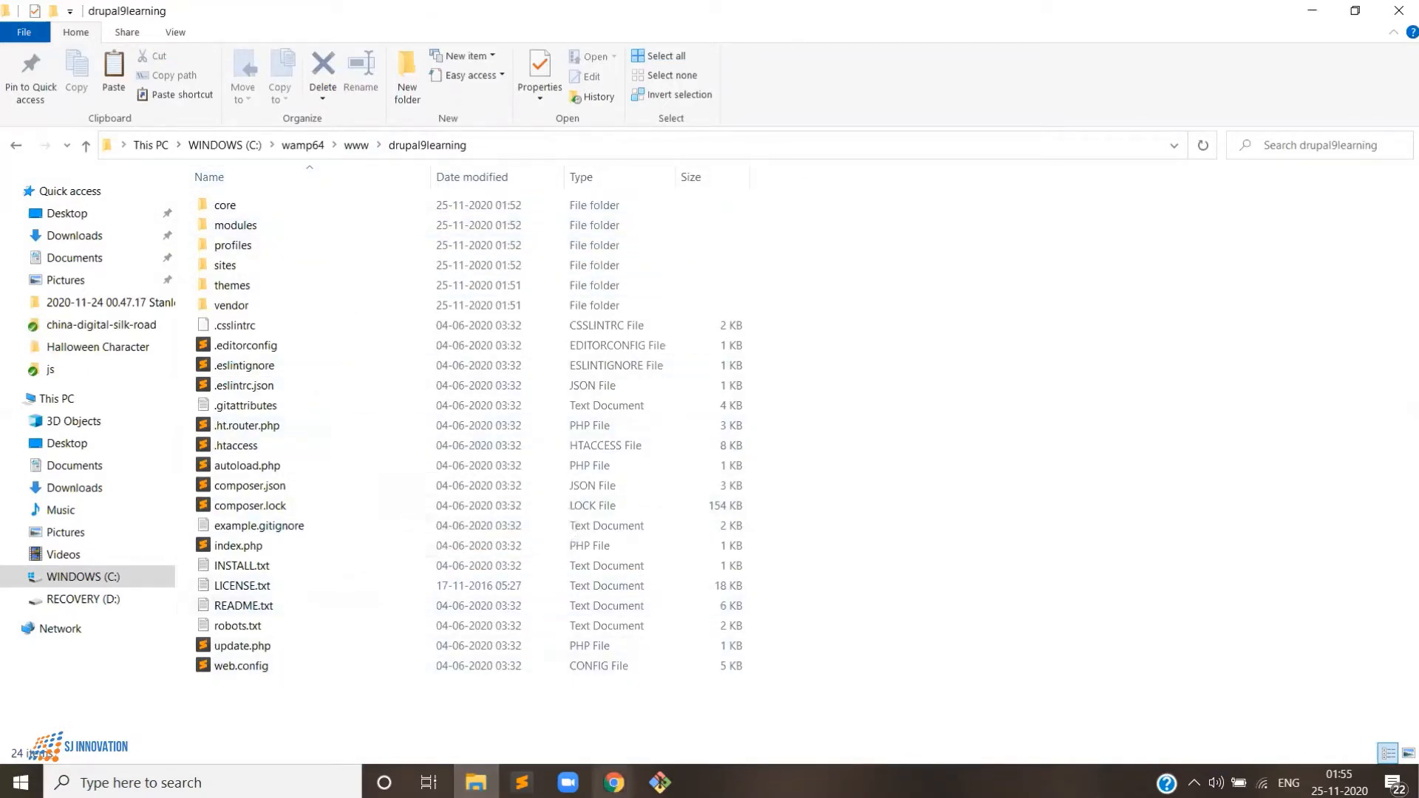
pyautogui.moveTo(614, 783)
pyautogui.click(762, 699)
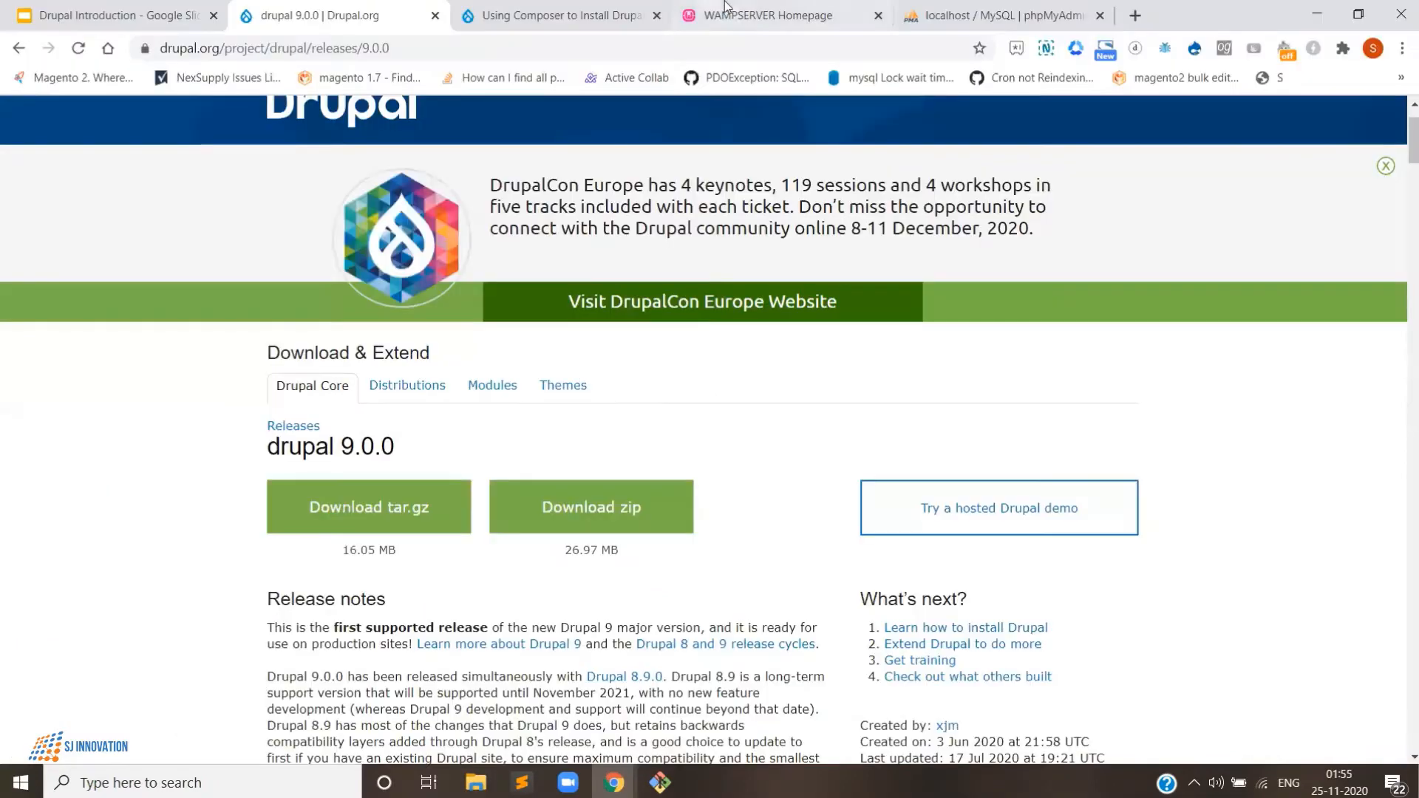
pyautogui.click(726, 7)
# - In phpMyAdmin's Databases page, enter demo_drupal_learning as the new database name and create it
pyautogui.click(977, 14)
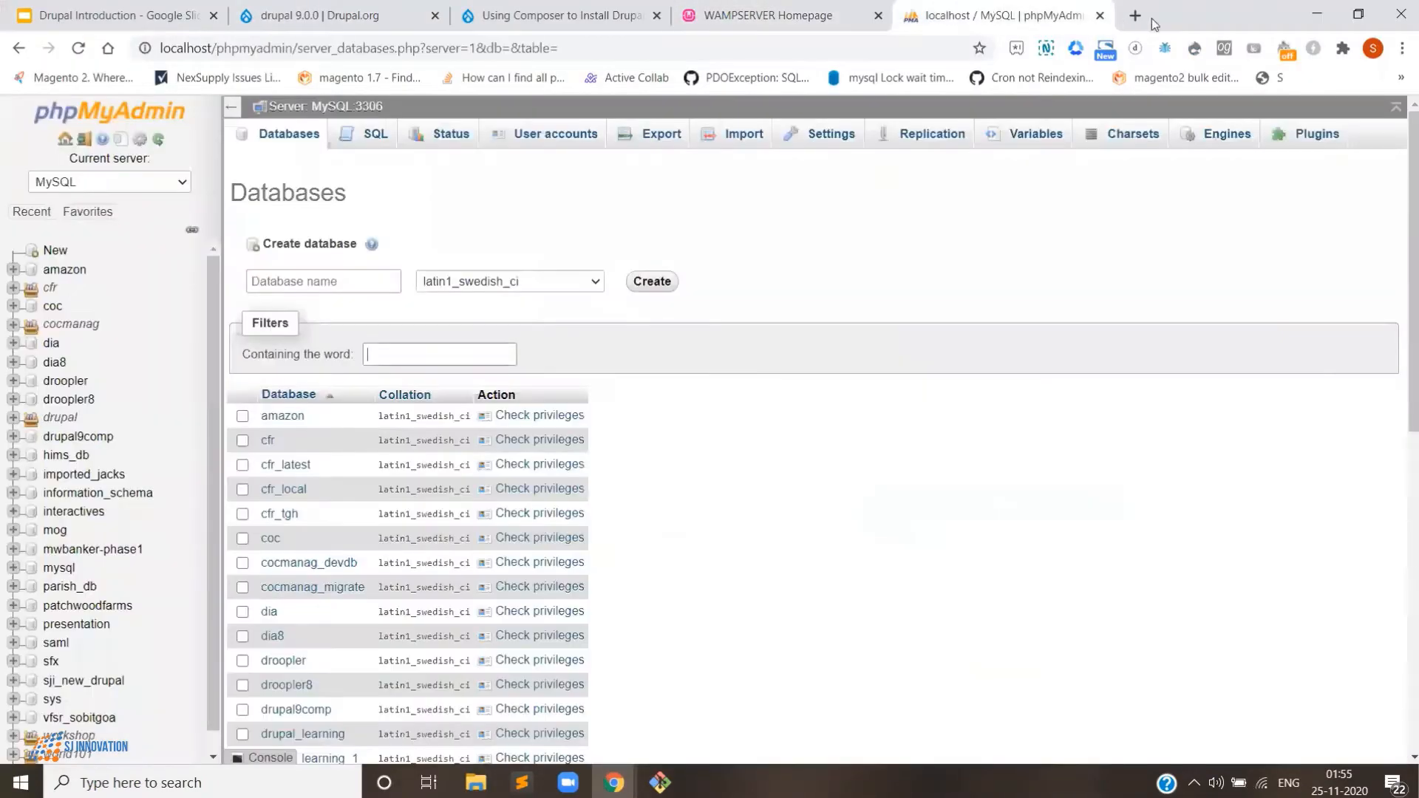
pyautogui.click(300, 285)
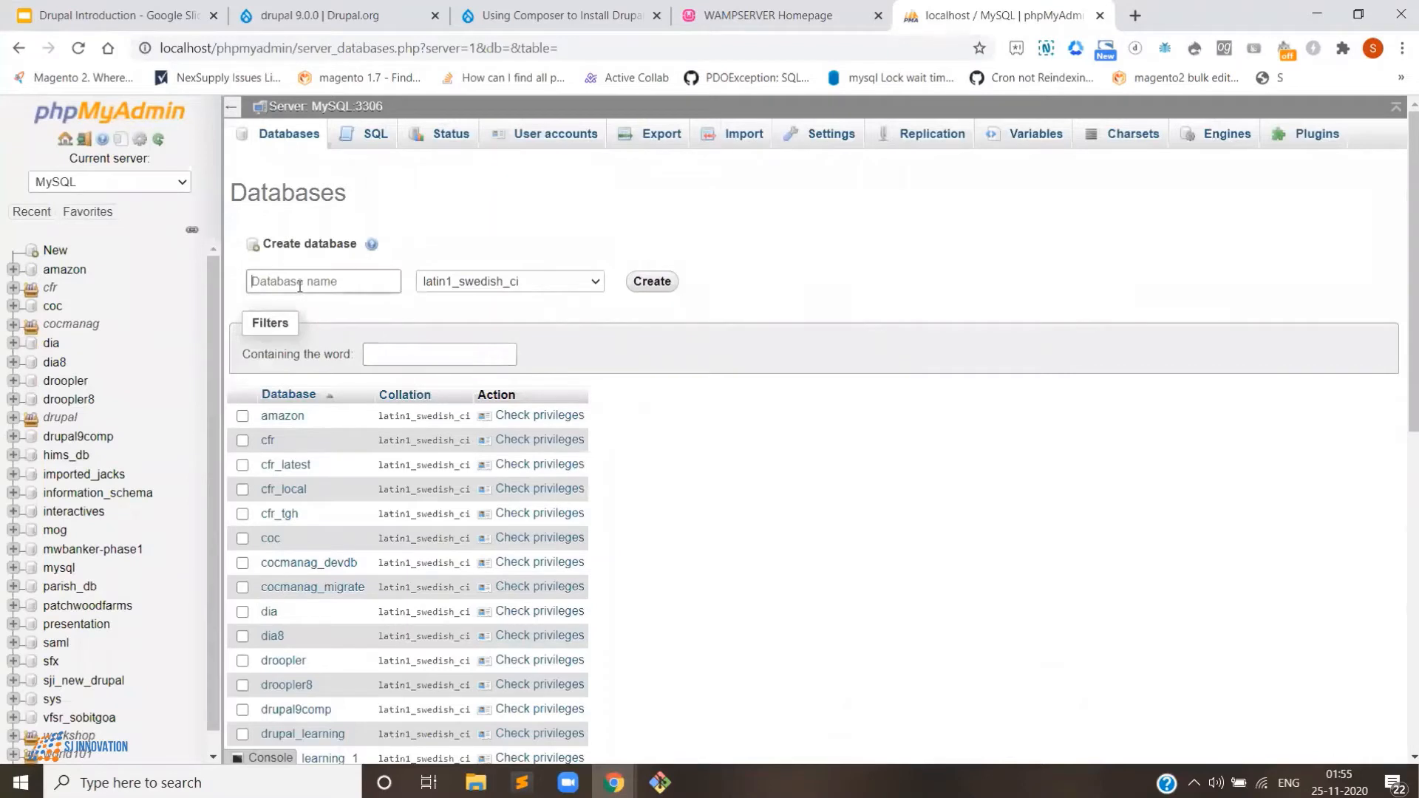
pyautogui.write('demo')
pyautogui.write('_drupal_learning')
pyautogui.click(666, 282)
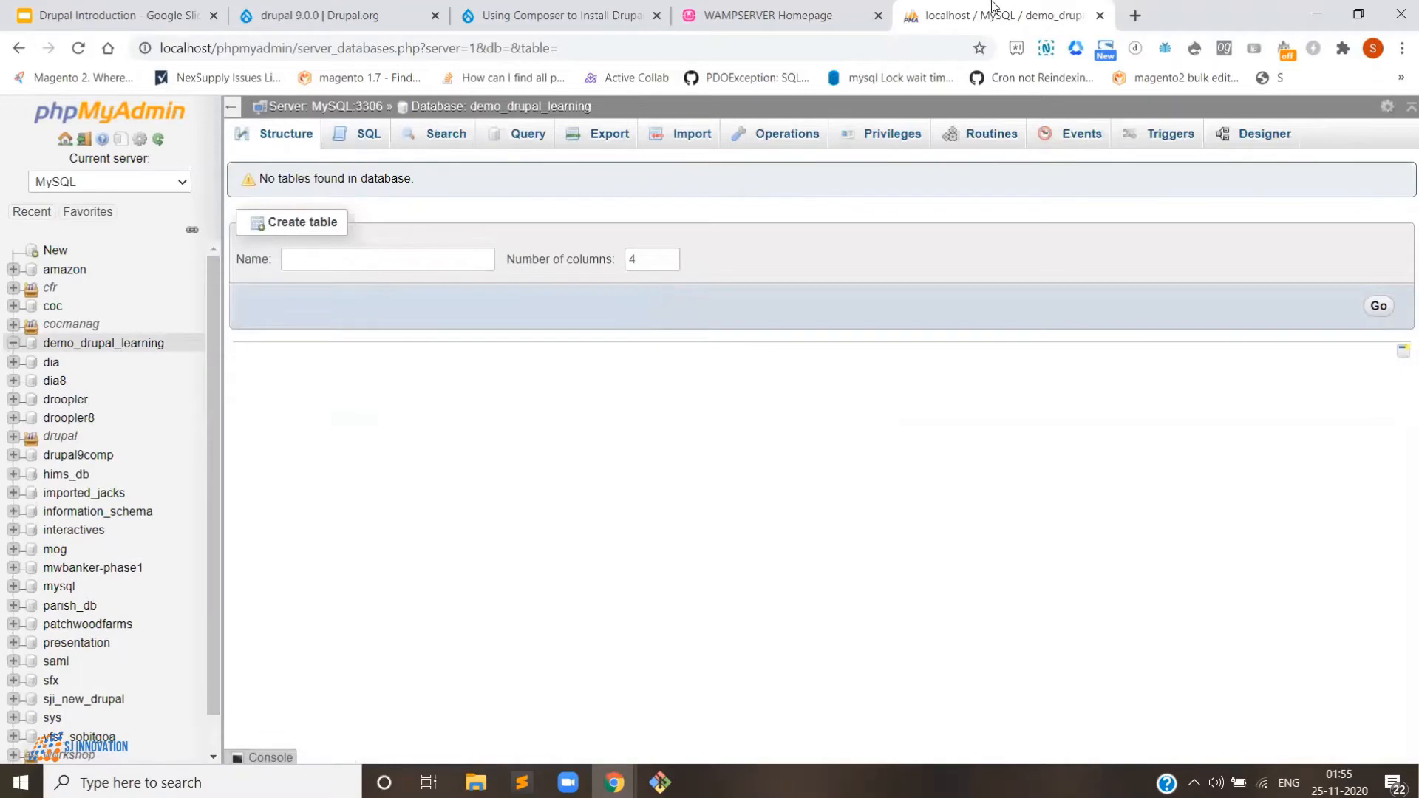
# - Load localhost/drupal9learning in a new tab to reach the Drupal 9.0.0 installer
pyautogui.click(1135, 16)
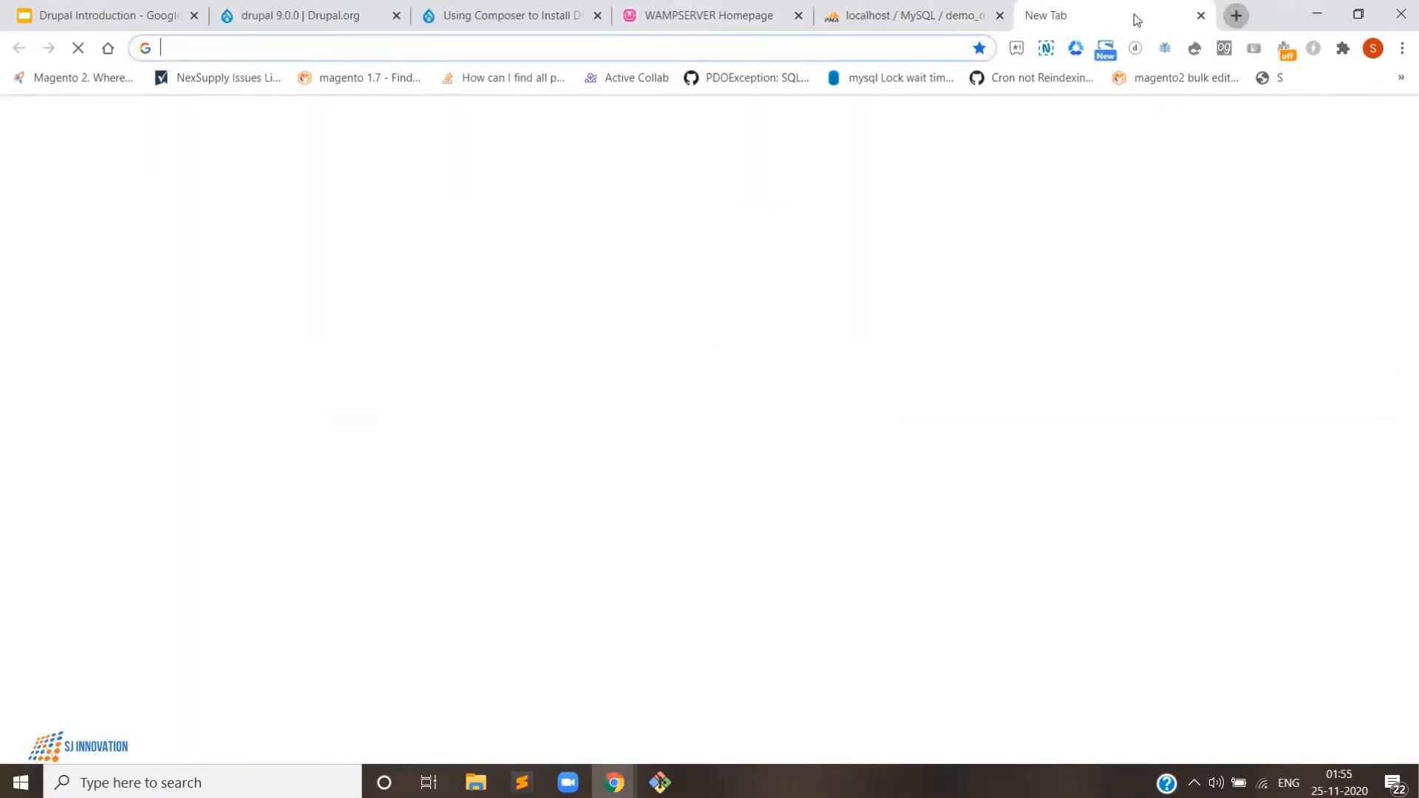
pyautogui.write('localhost/')
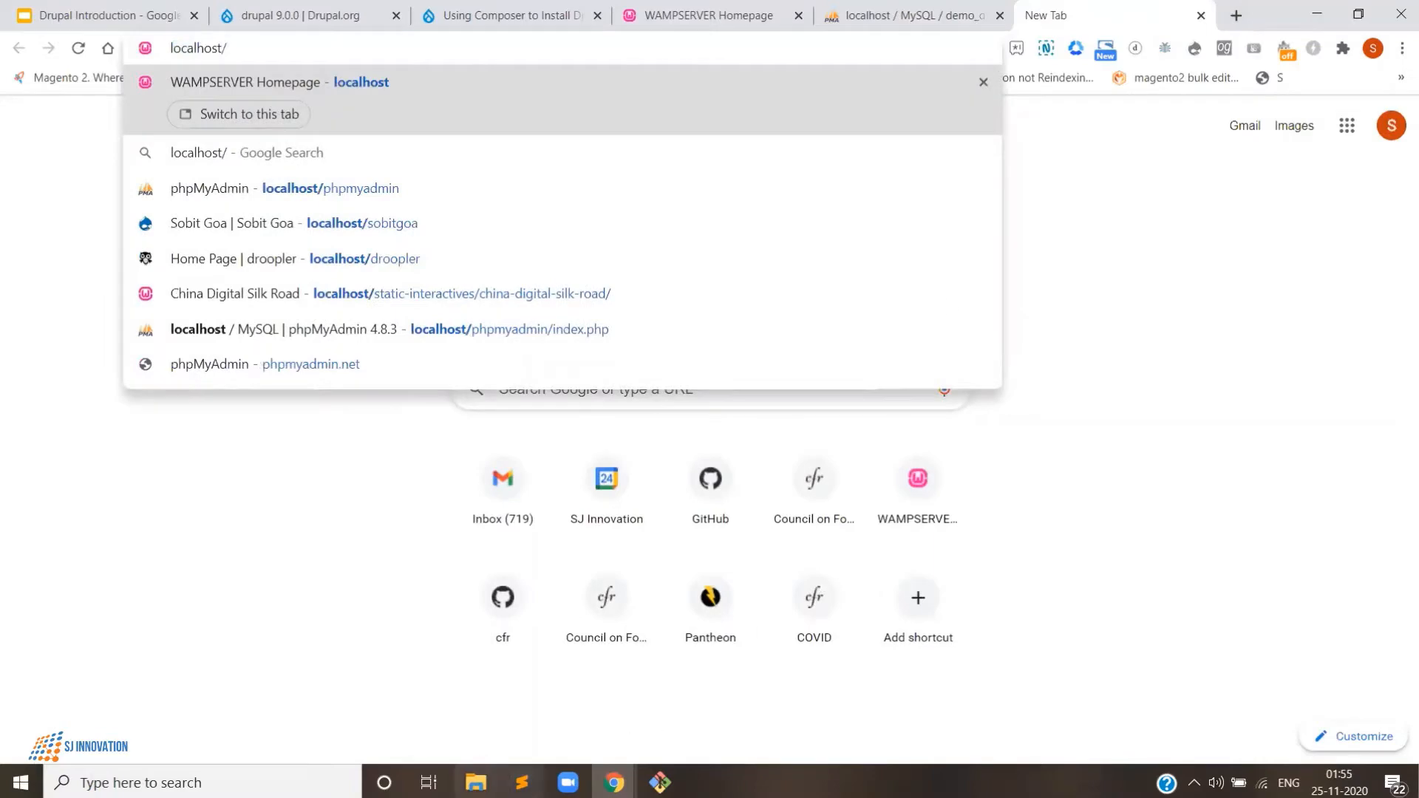
pyautogui.click(476, 783)
pyautogui.hotkey('alt', 'Tab')
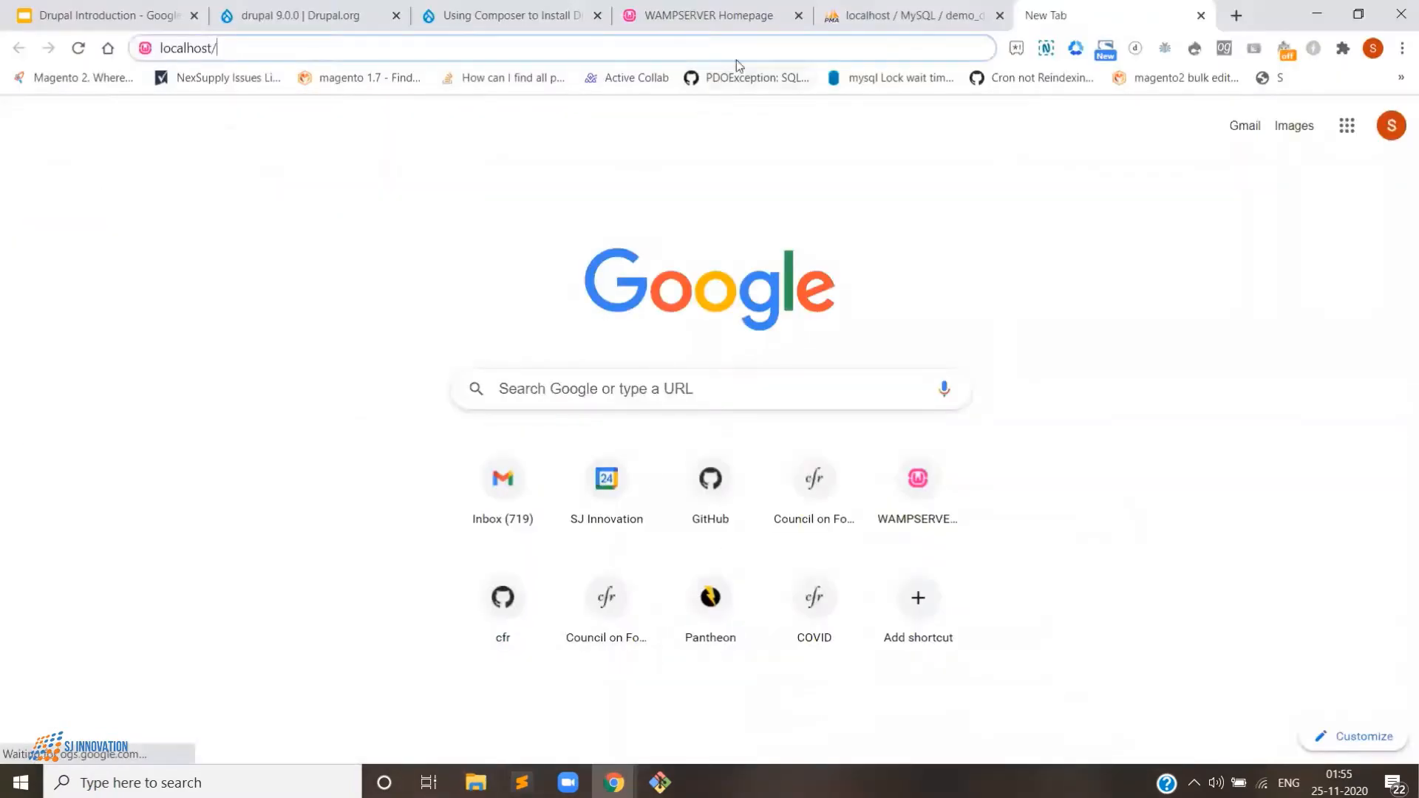
pyautogui.write('drupal')
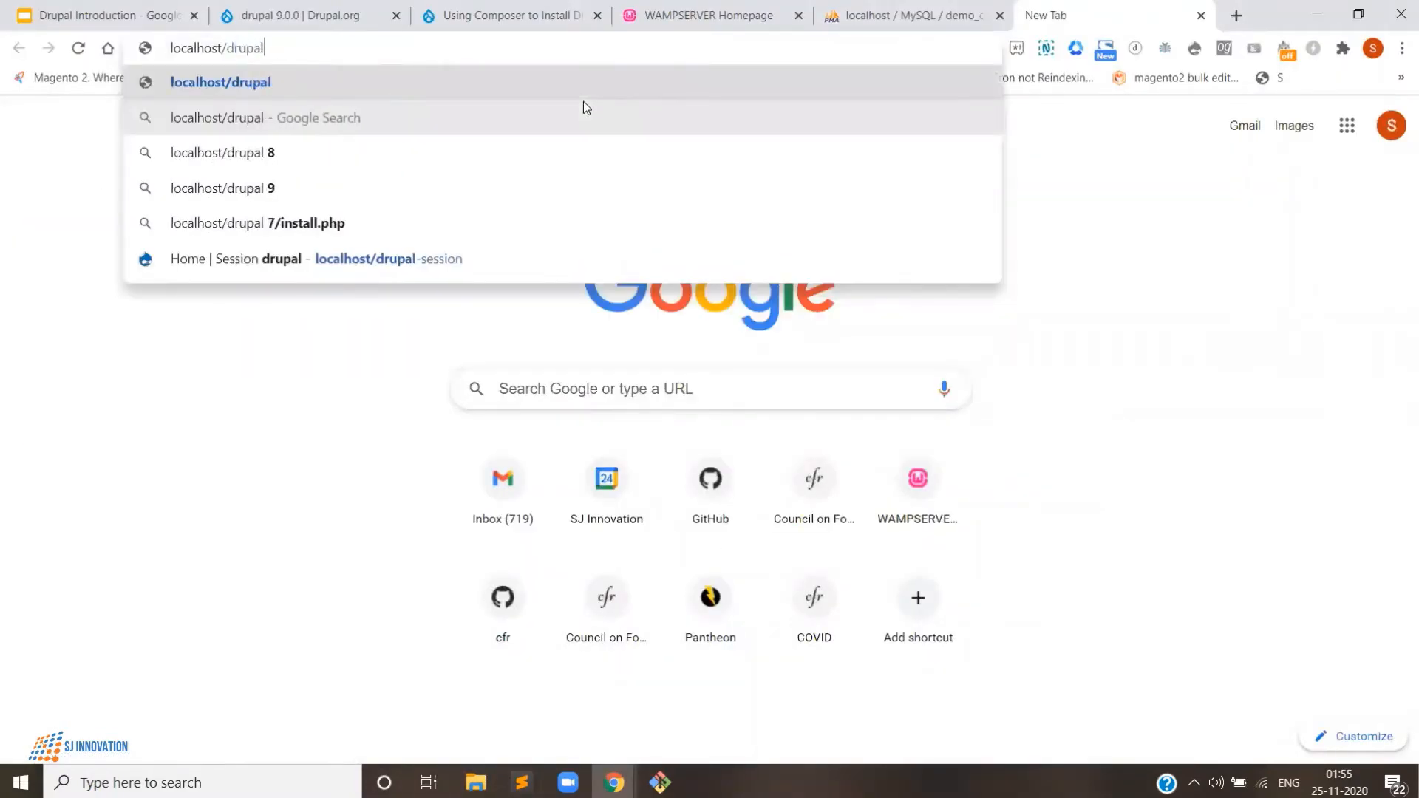
pyautogui.write('9learning')
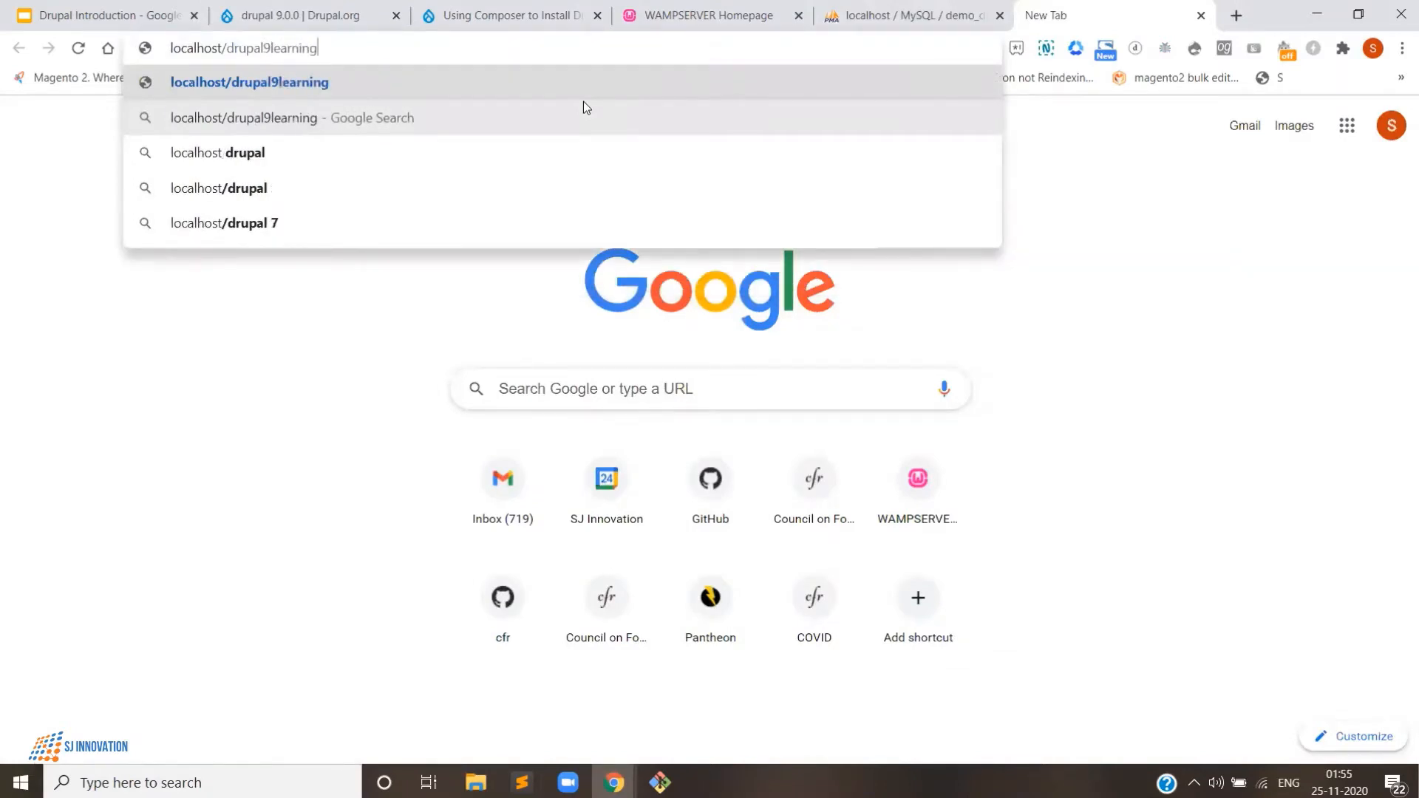
pyautogui.press('Return')
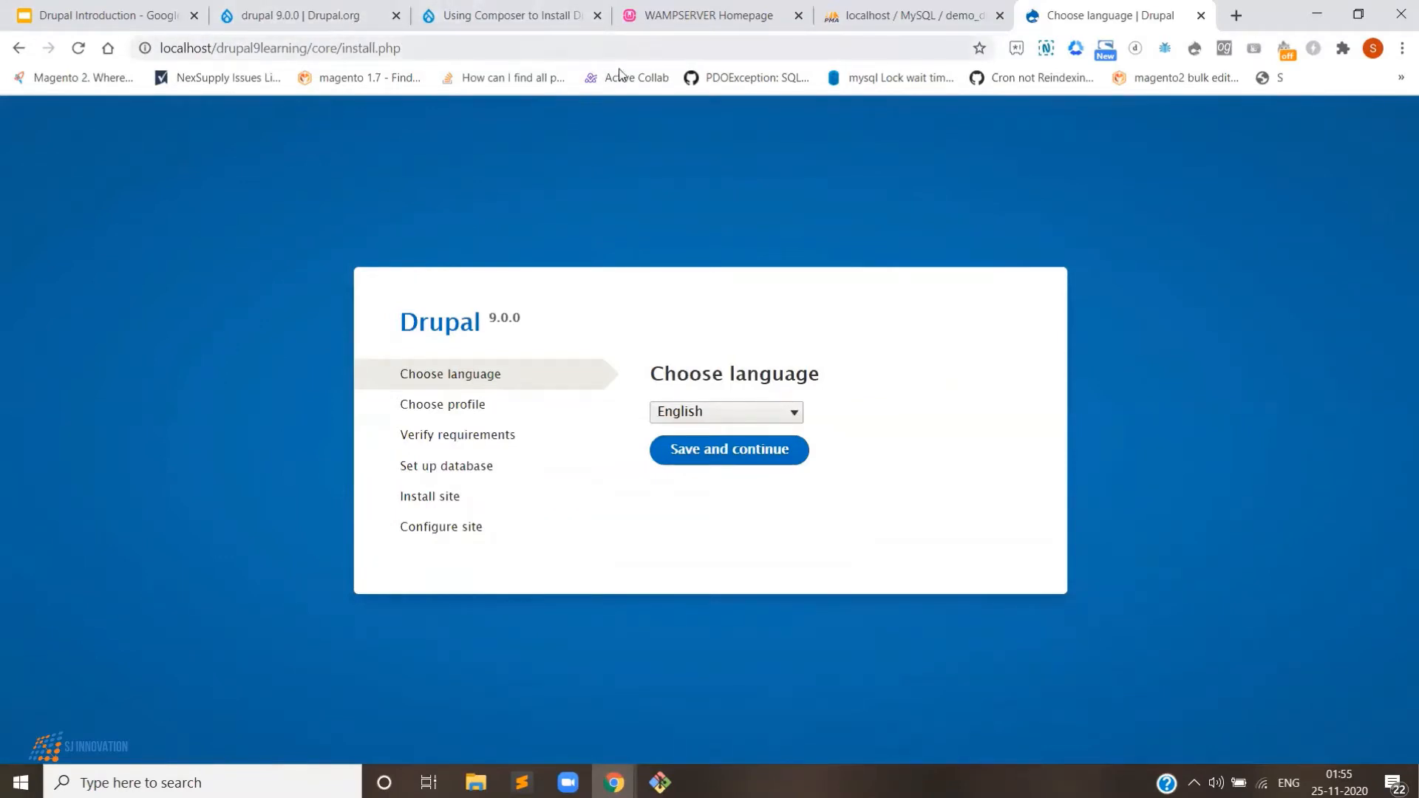
pyautogui.click(482, 776)
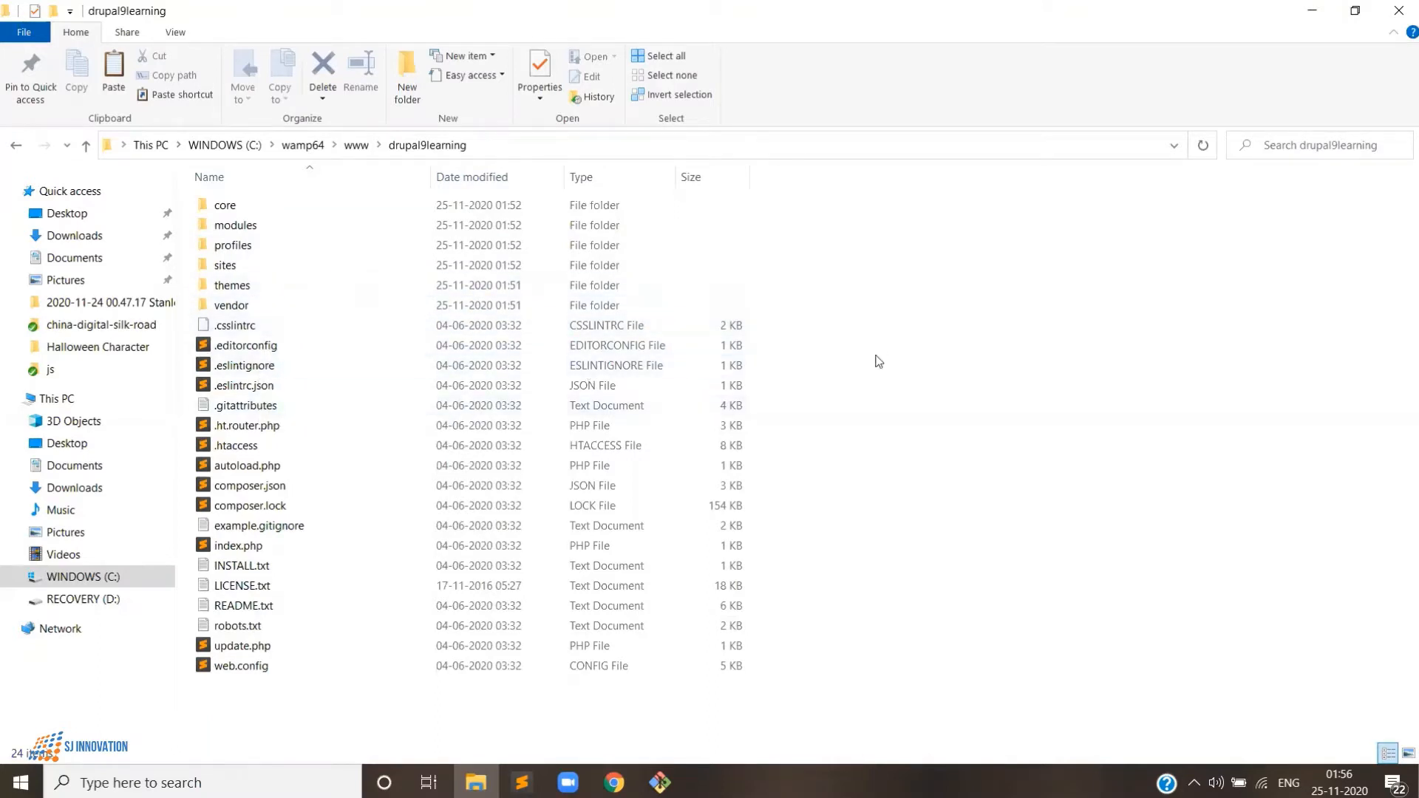
pyautogui.click(1312, 10)
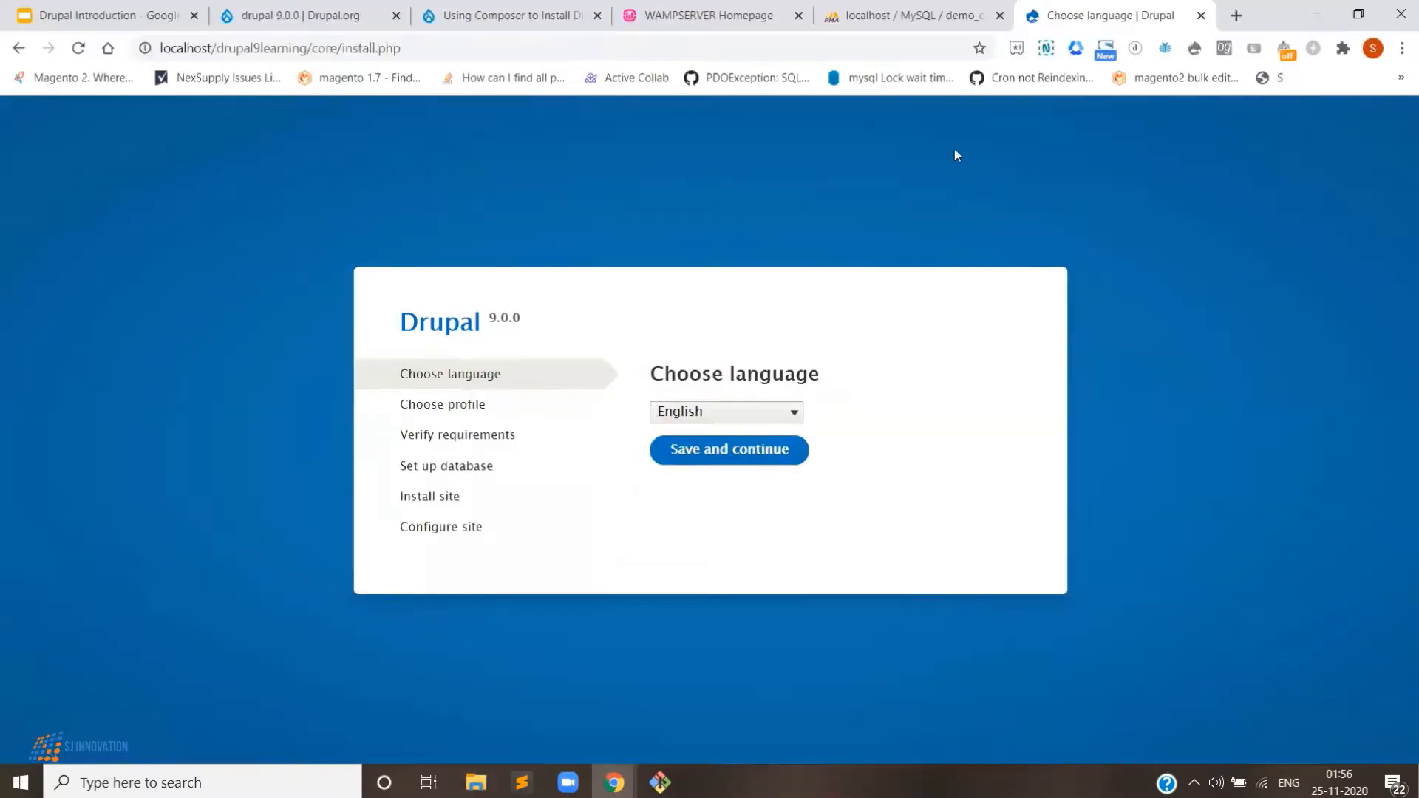
# - Keep English and the Standard profile, then continue past the OPcache requirements warning
pyautogui.click(713, 463)
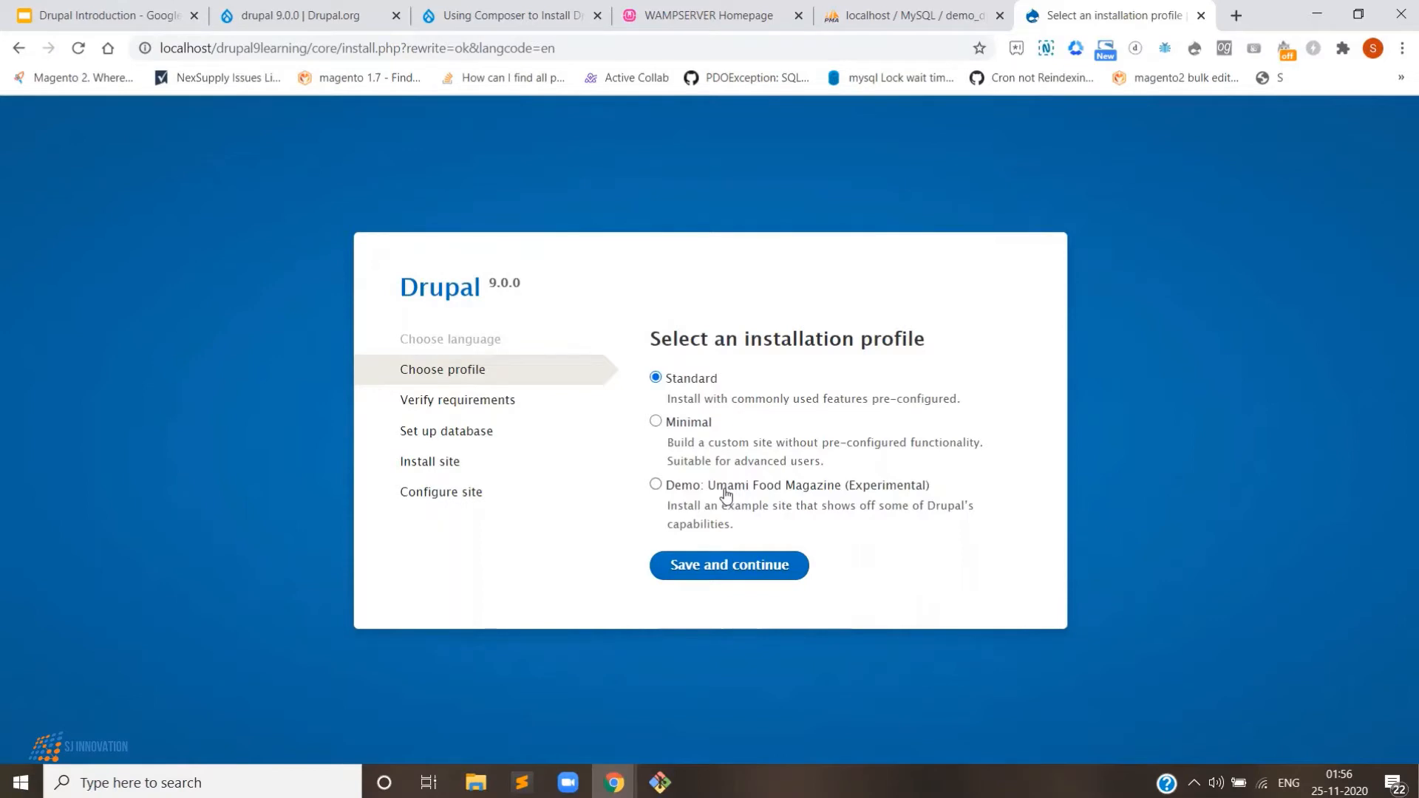
pyautogui.click(737, 571)
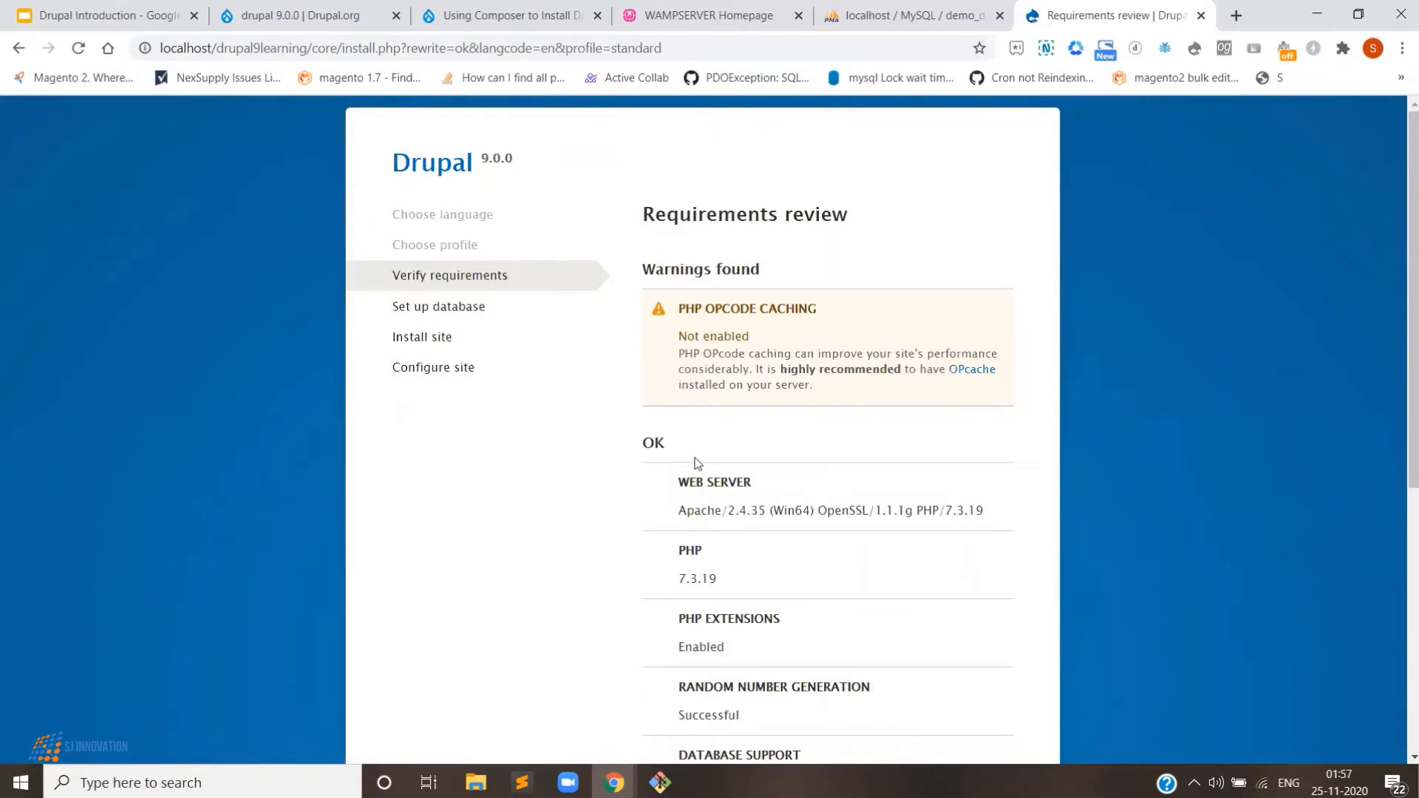
pyautogui.scroll(-3, 699, 602)
pyautogui.scroll(-2, 701, 385)
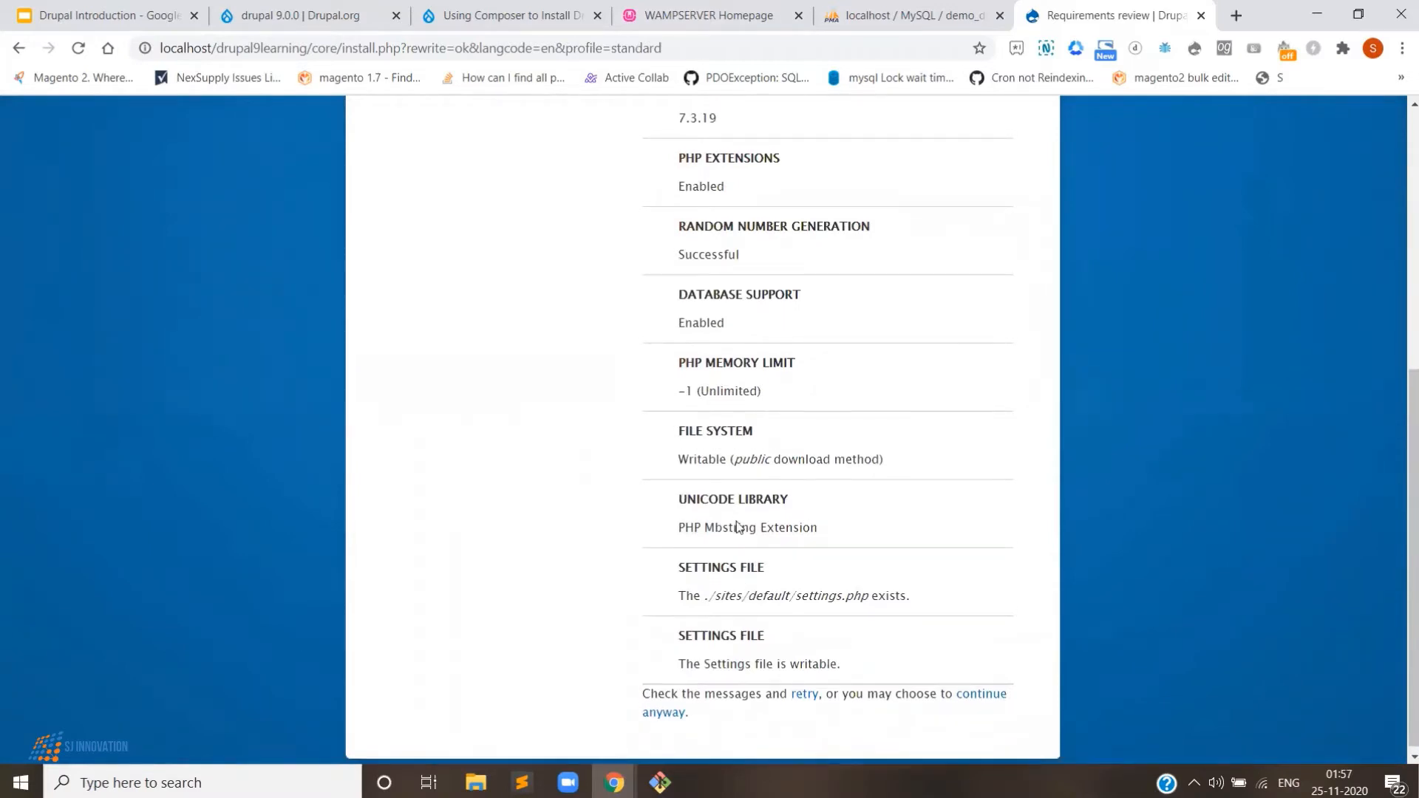
pyautogui.scroll(3, 734, 498)
pyautogui.scroll(-3, 937, 609)
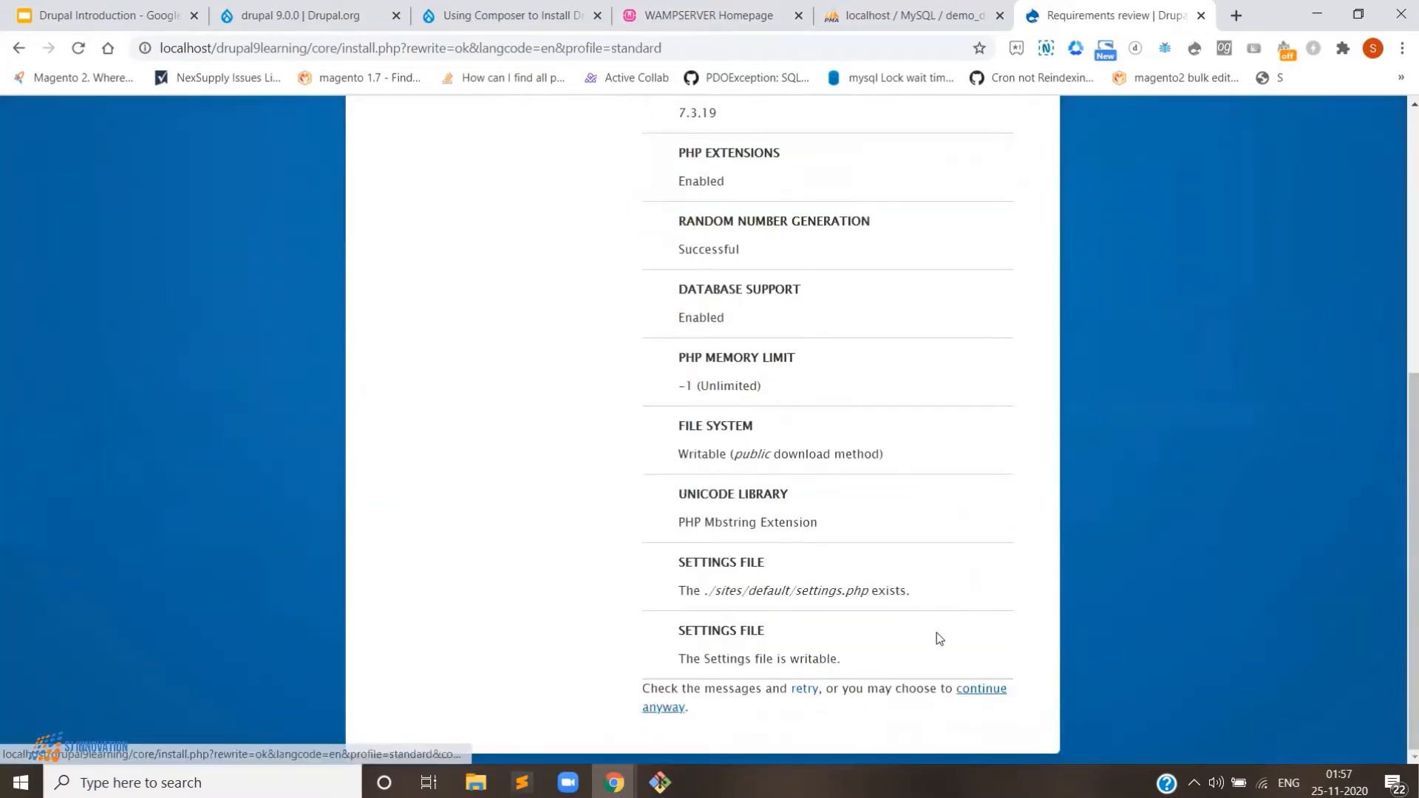
pyautogui.press('Return')
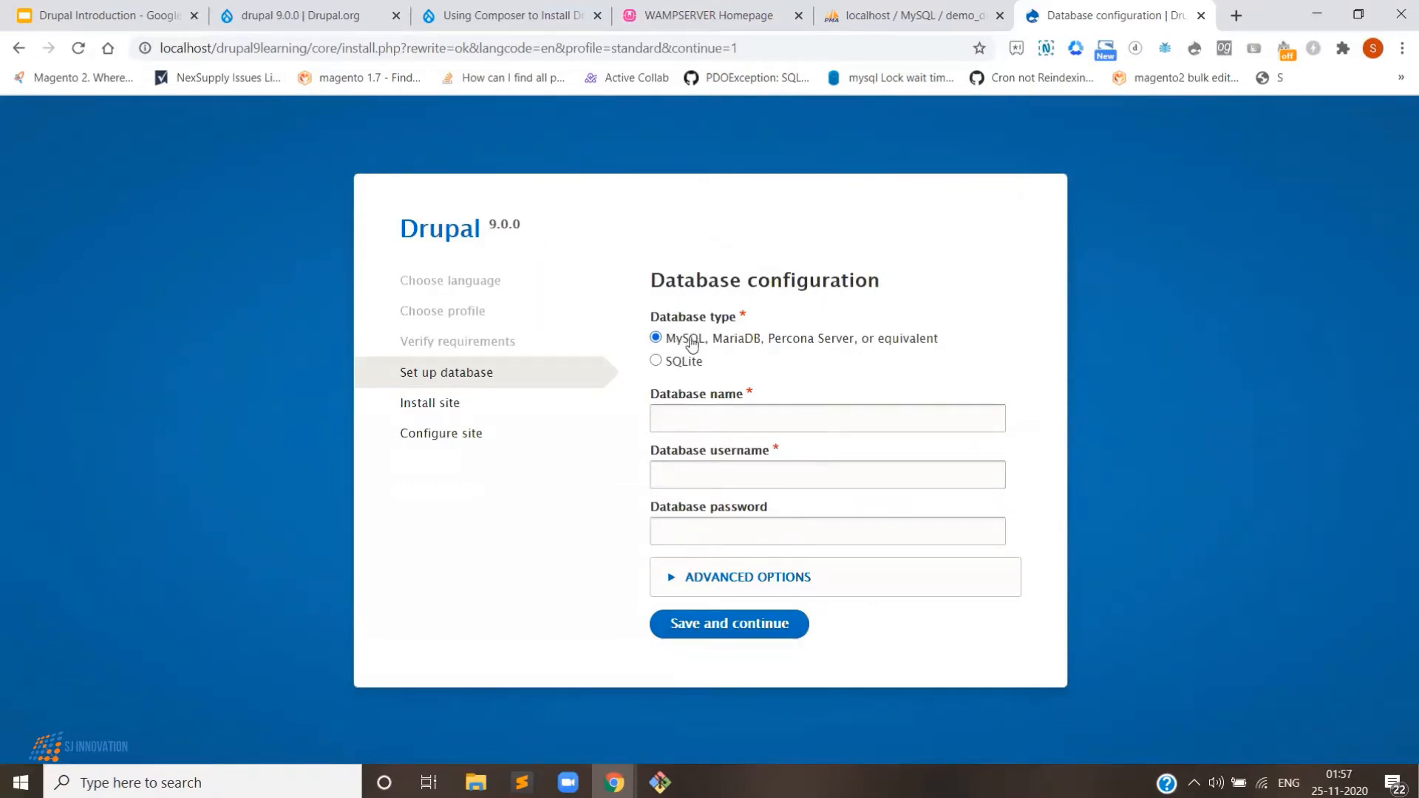
# - Enter database name demo_drupal_learning and username root, then save to start the installation
pyautogui.click(712, 432)
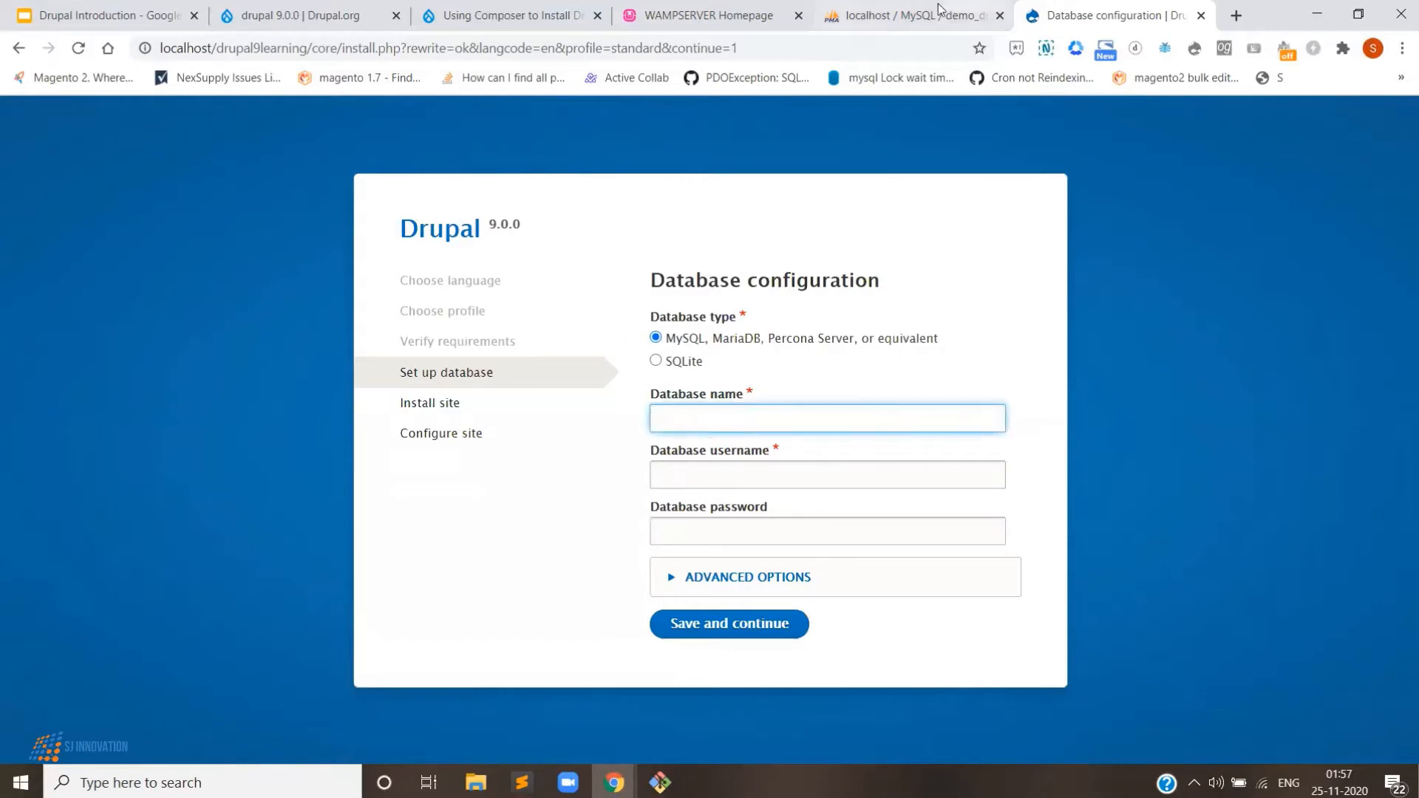
pyautogui.click(916, 15)
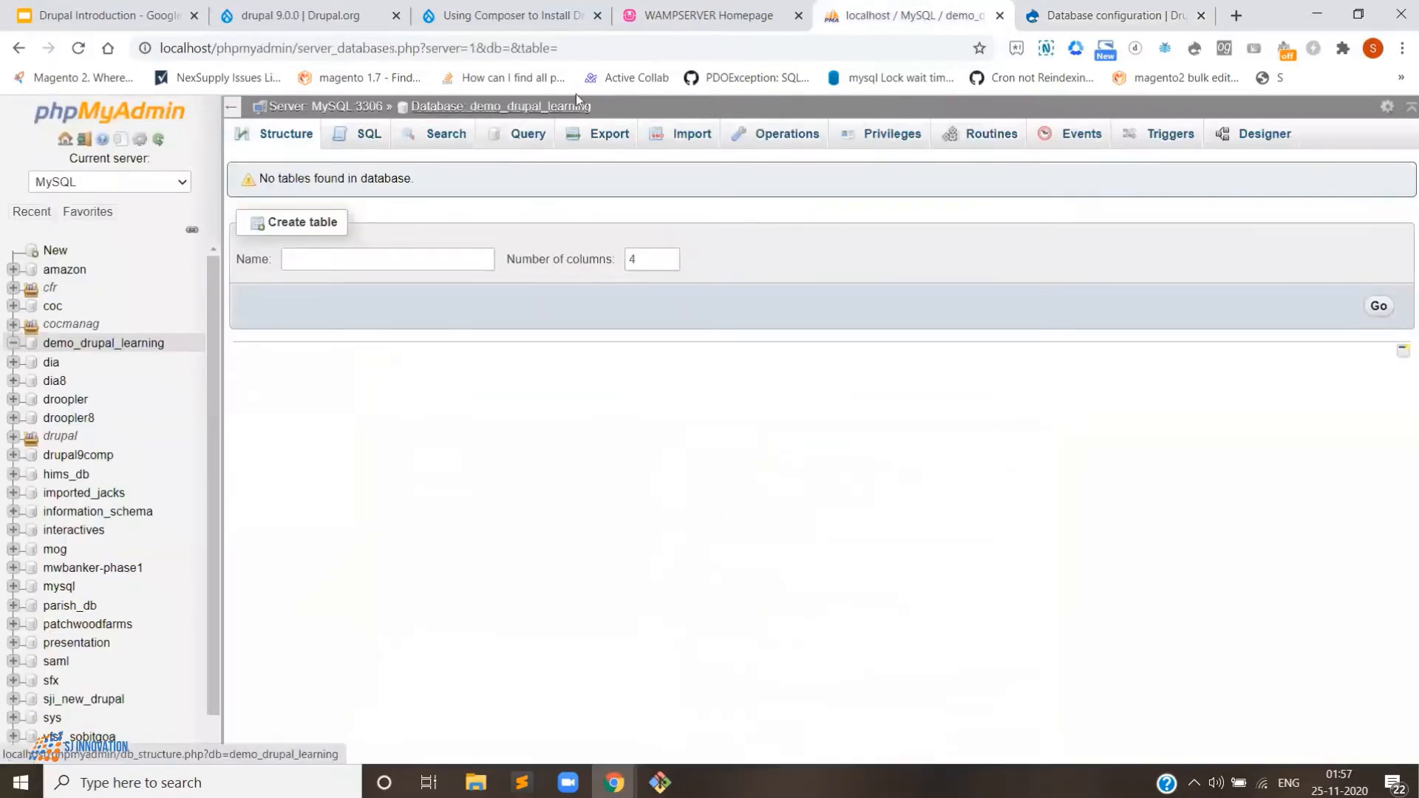
pyautogui.click(1050, 6)
pyautogui.write('de')
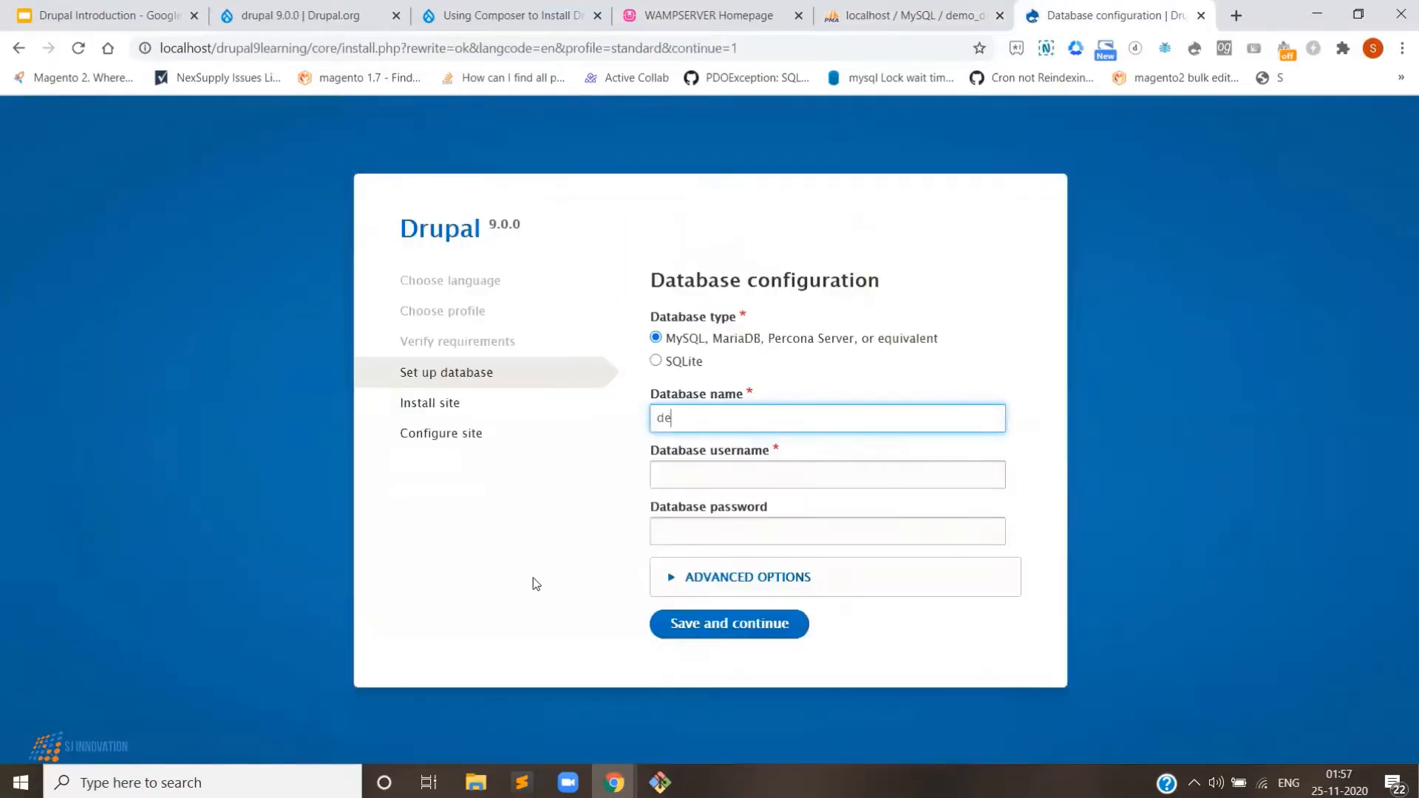
pyautogui.write('mo_drupal_learning')
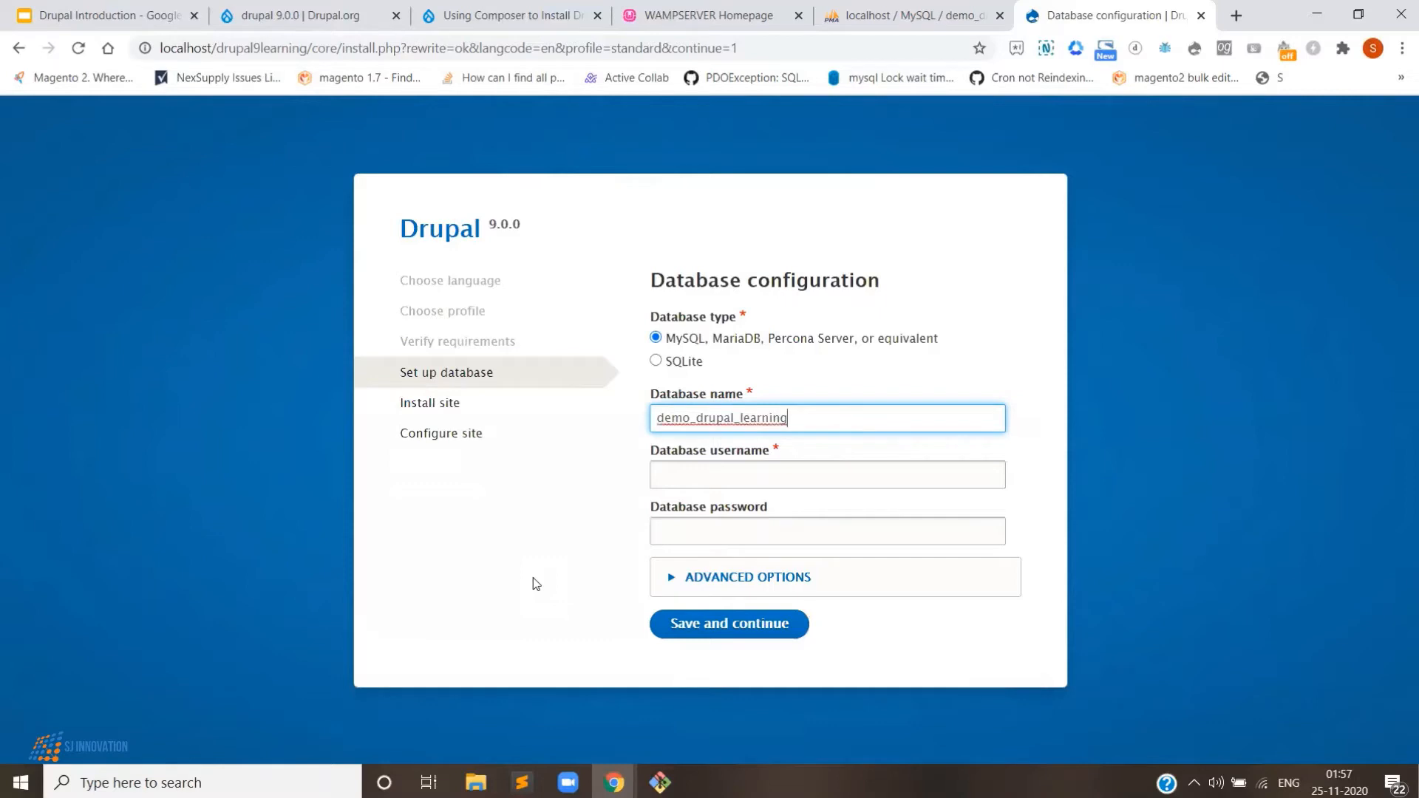
pyautogui.press('Tab')
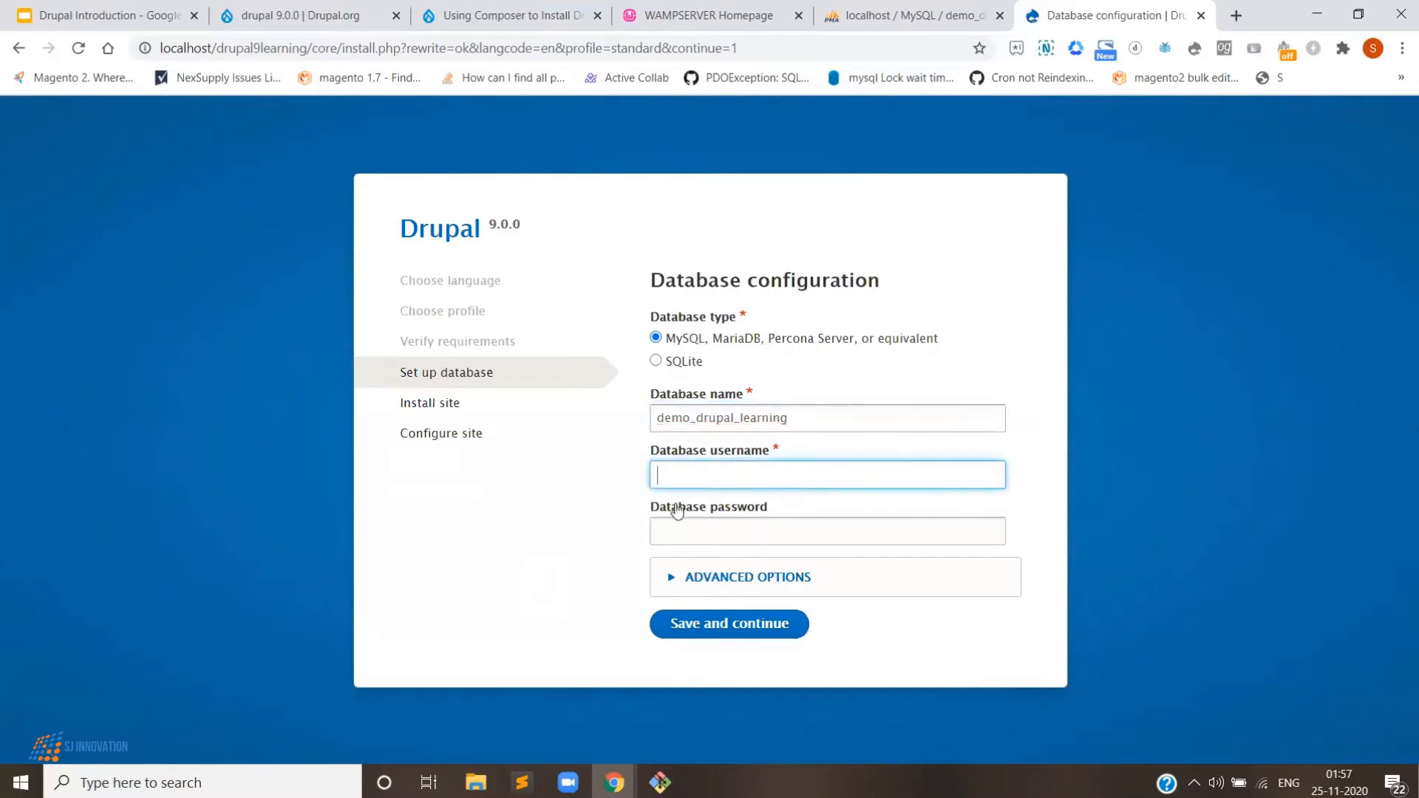
pyautogui.write('root')
pyautogui.click(716, 636)
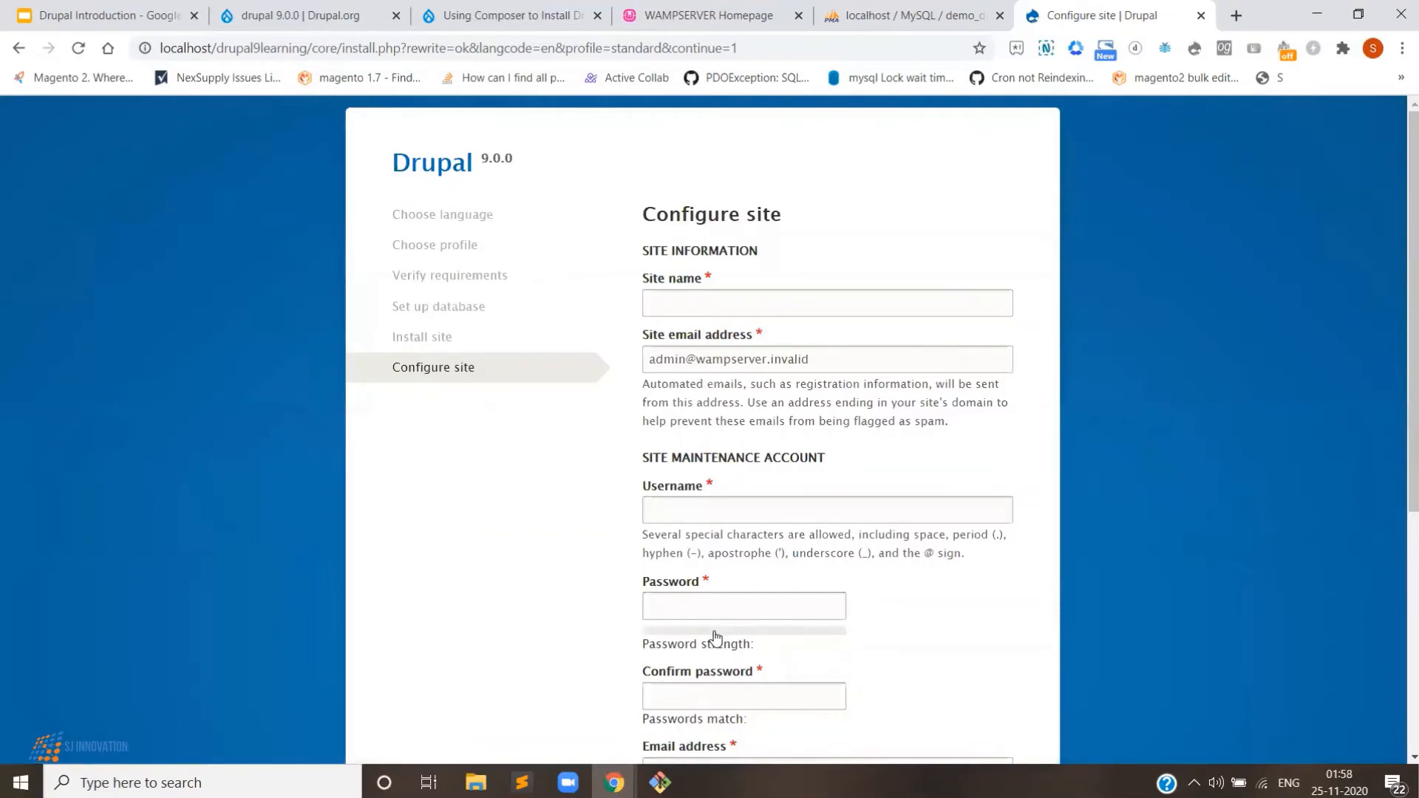
# - Name the site 'Drupal Learning' and replace the default site email with the owner's e-mail address
pyautogui.click(693, 300)
pyautogui.write('Dr')
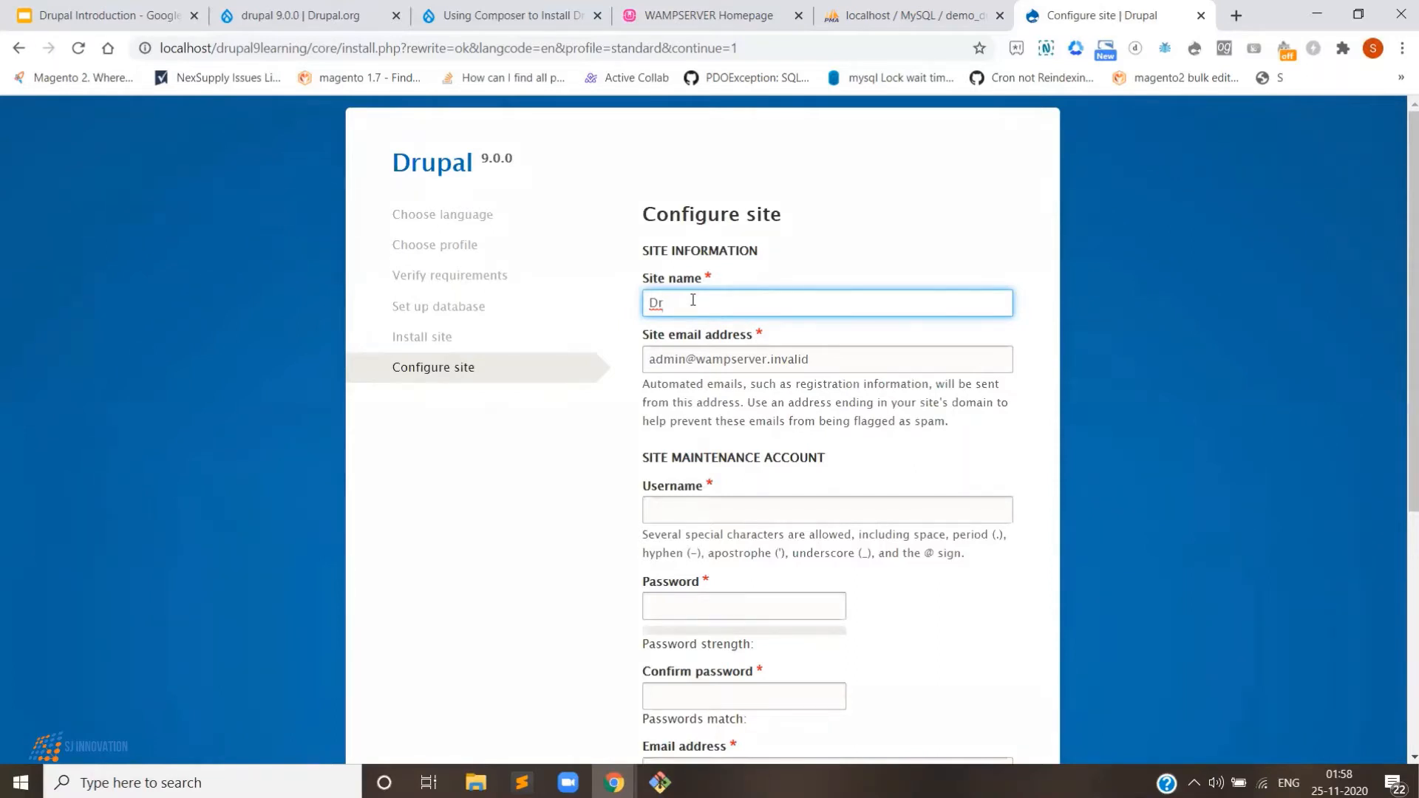
pyautogui.write('upal Learning')
pyautogui.tripleClick(841, 367)
pyautogui.press('BackSpace')
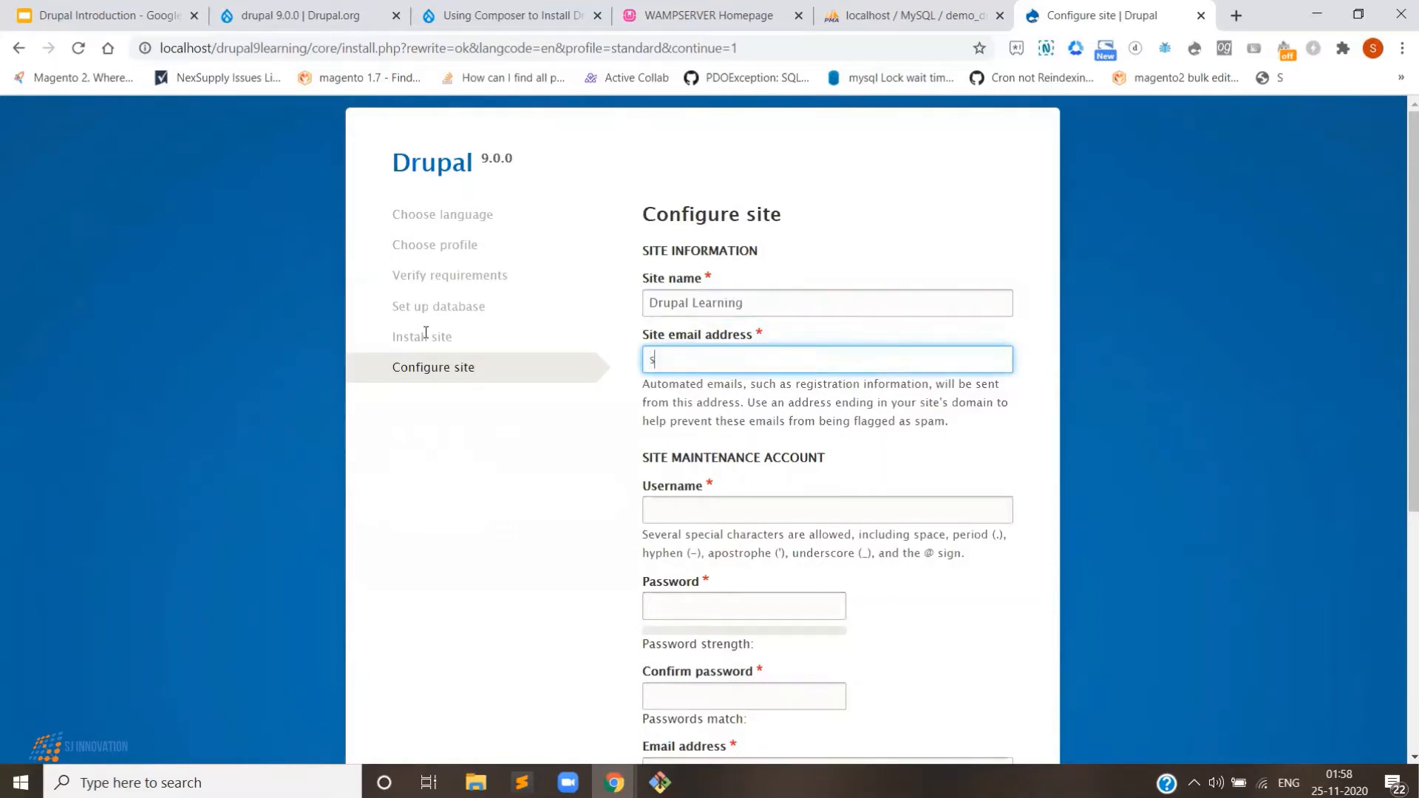
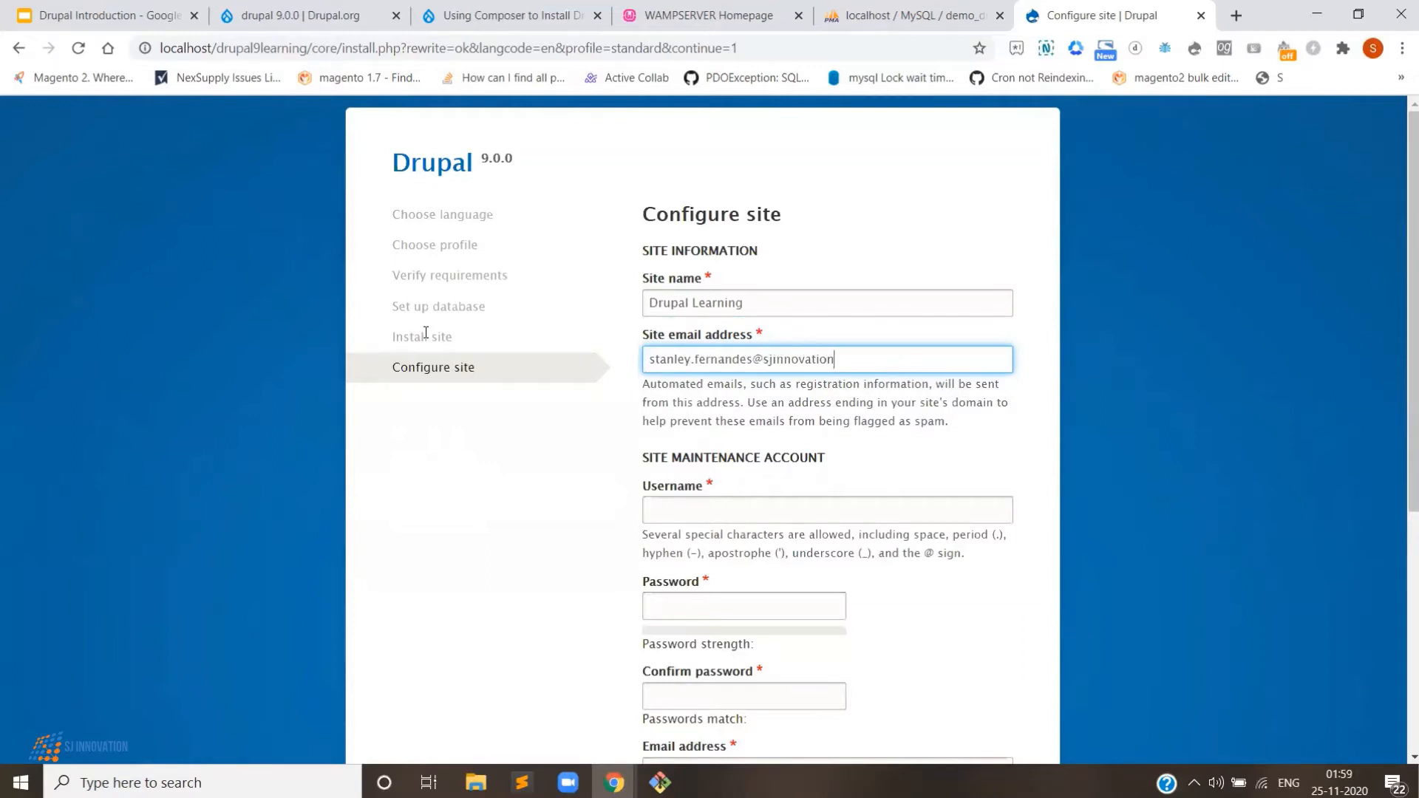
# - Set the maintenance account username to admin and enter its password and confirmation
pyautogui.click(652, 505)
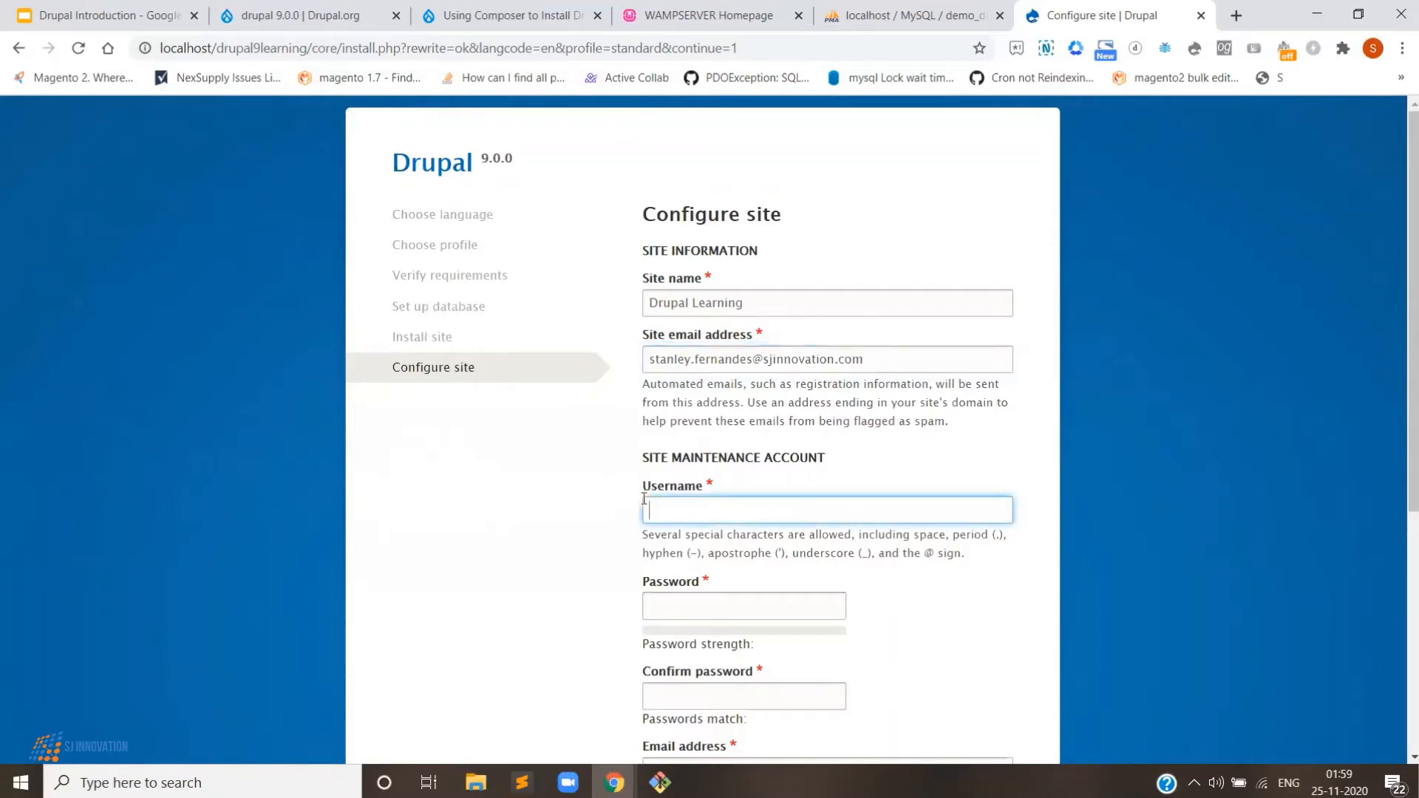
pyautogui.write('admin')
pyautogui.click(696, 598)
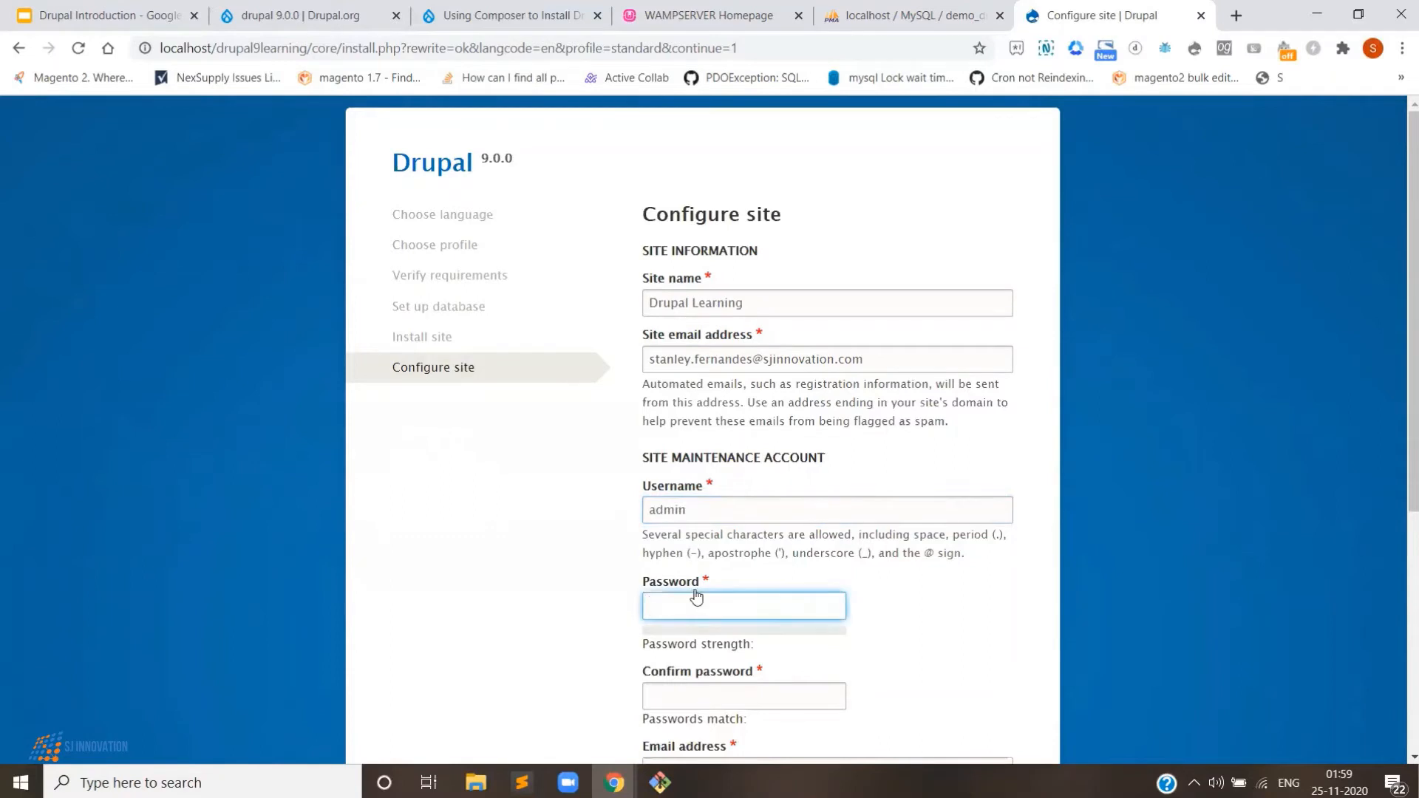
pyautogui.write('admin12')
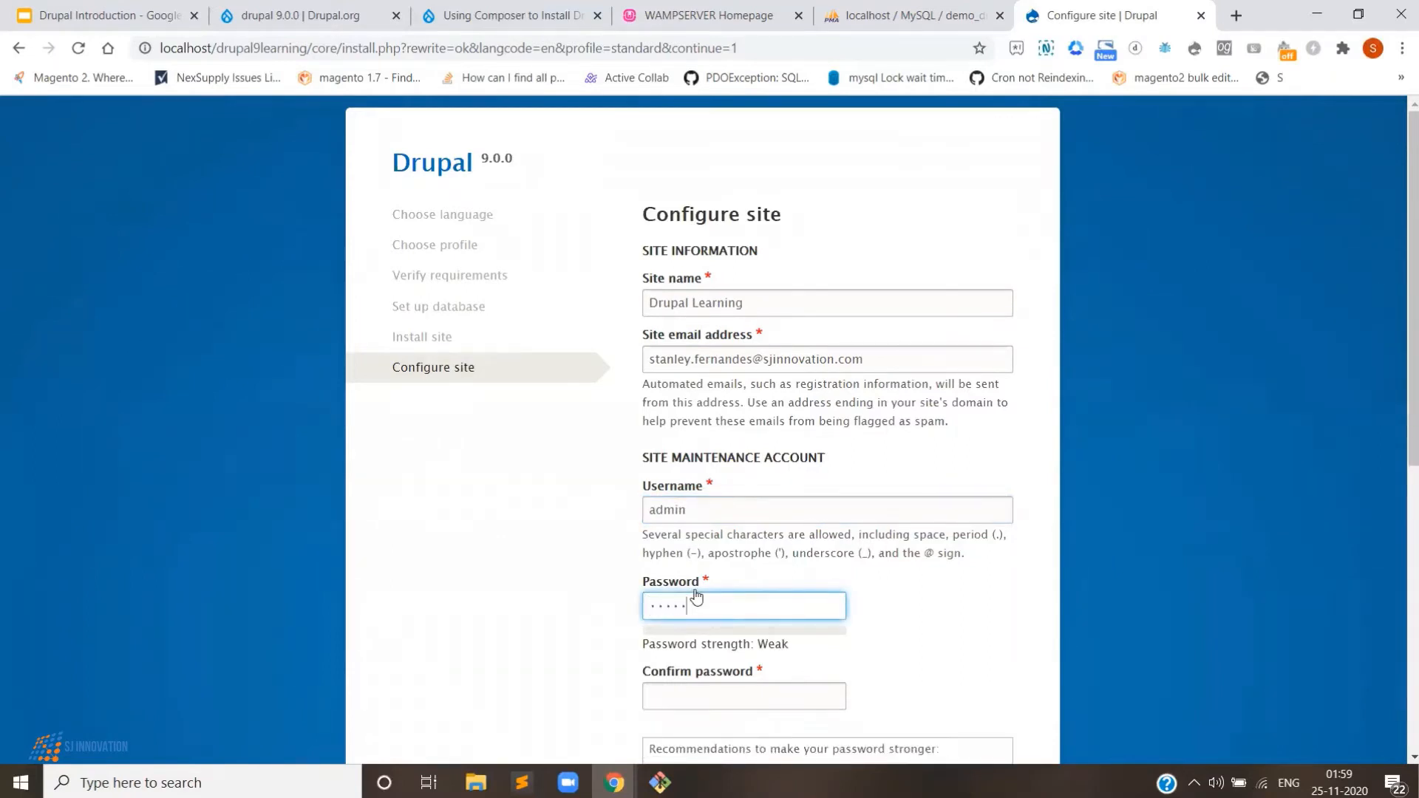
pyautogui.write('•••••')
pyautogui.scroll(-2, 695, 597)
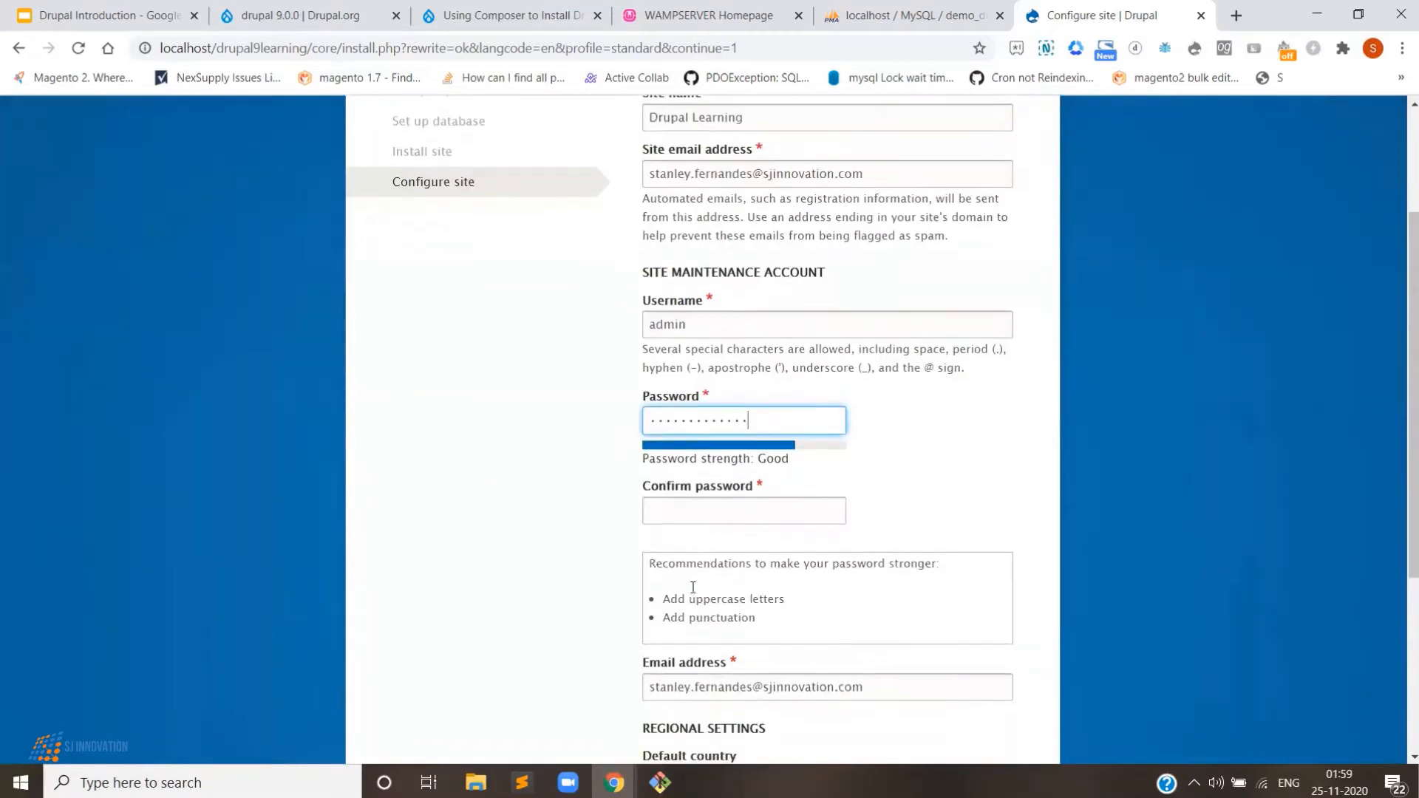
pyautogui.click(700, 516)
pyautogui.write('admin123')
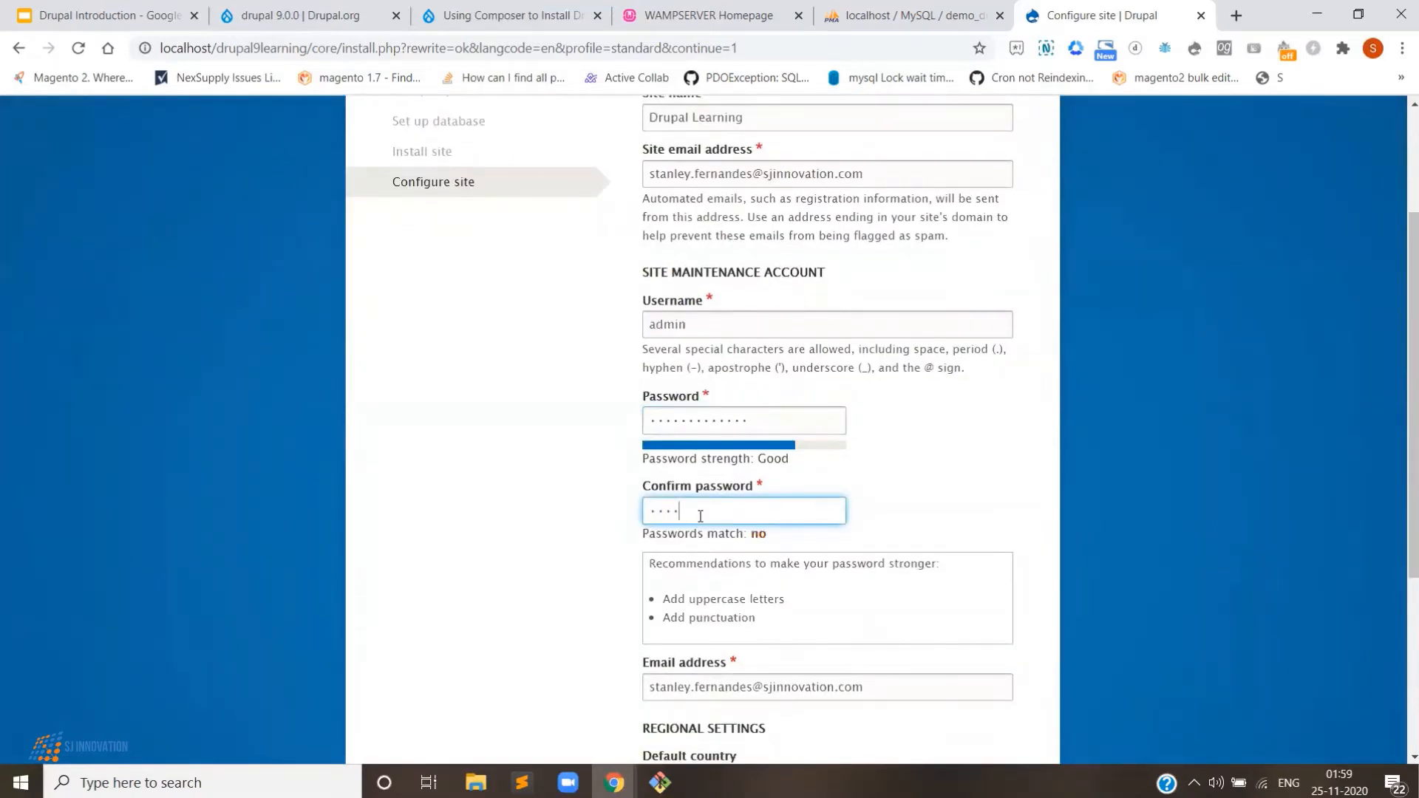
pyautogui.write('•••••')
# - Set the default country to India
pyautogui.scroll(-2, 692, 520)
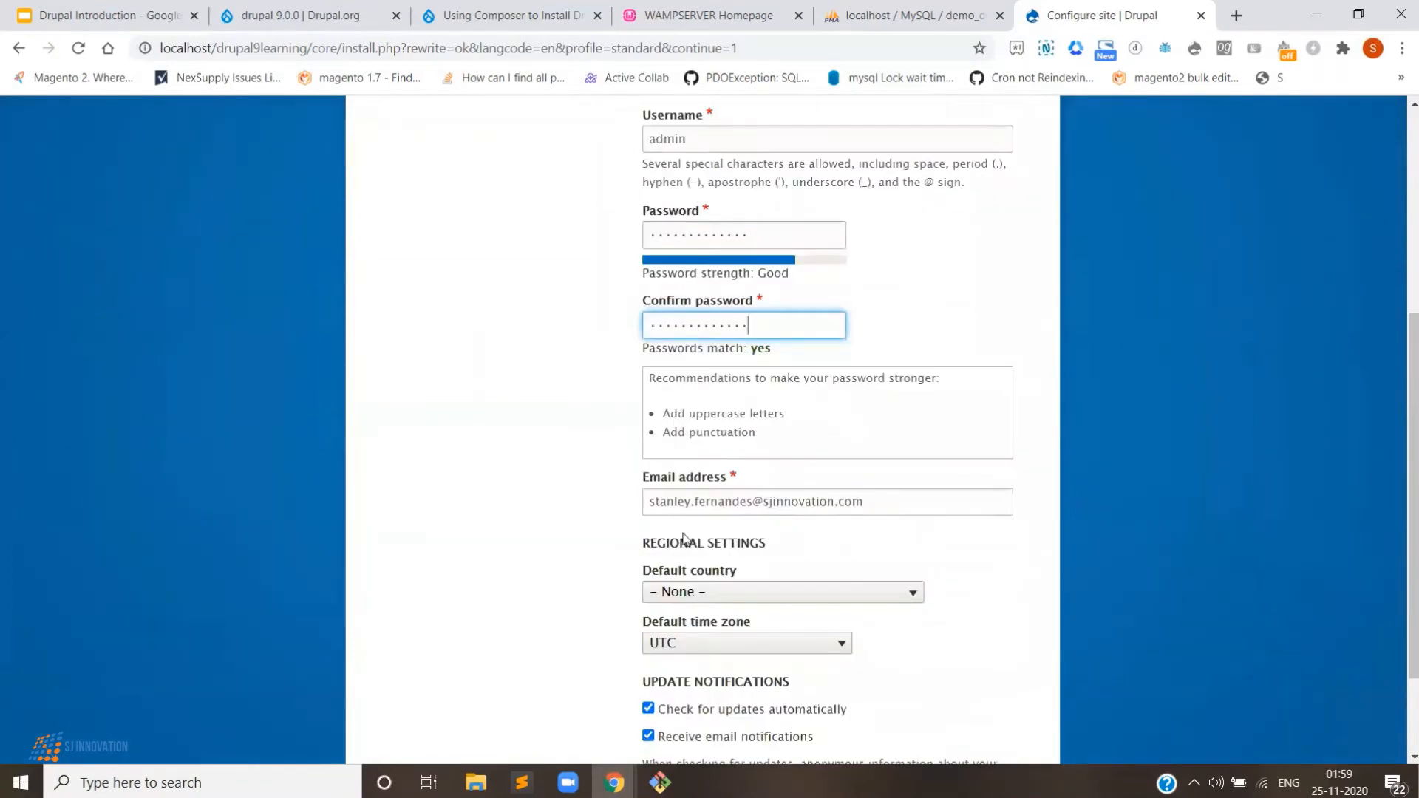
pyautogui.click(679, 601)
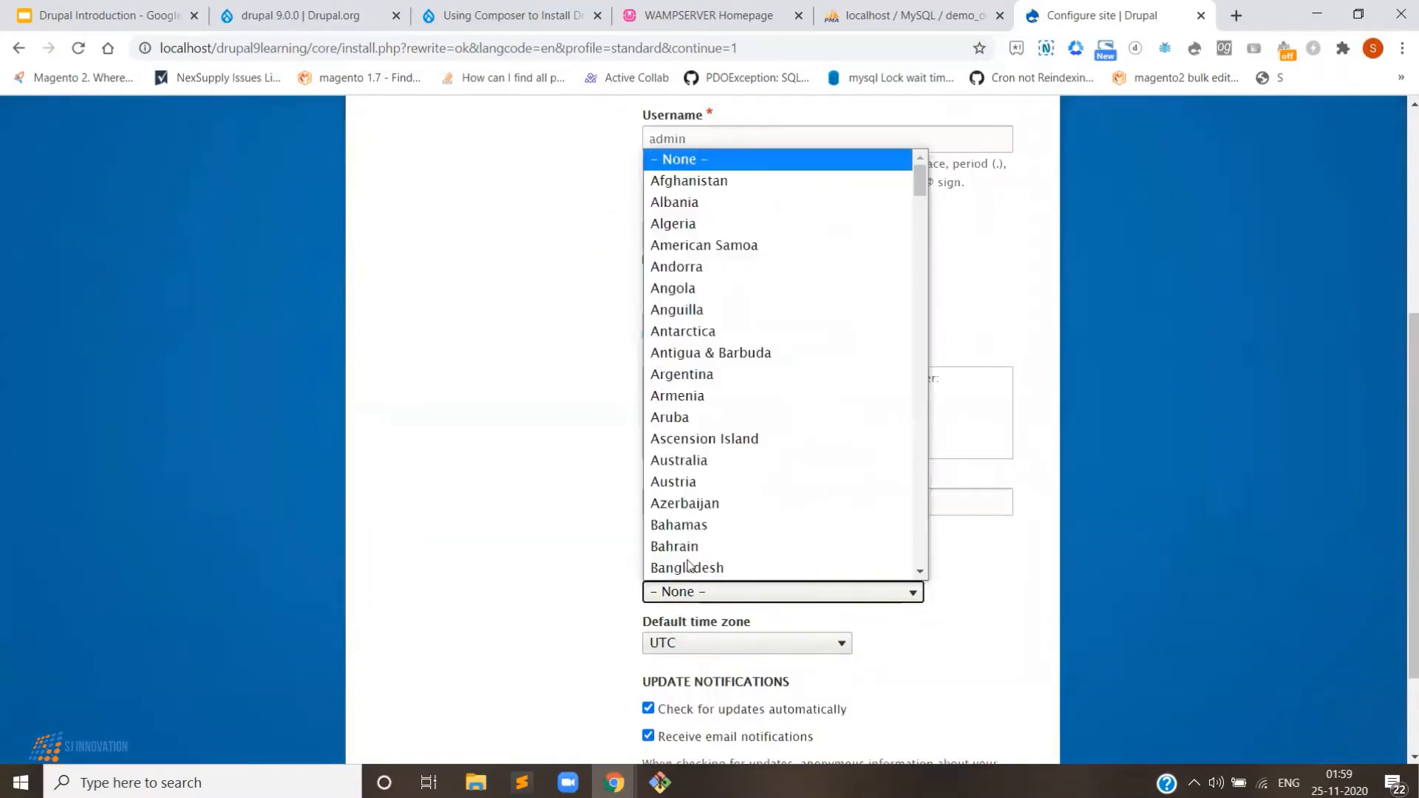
pyautogui.scroll(-1, 695, 552)
pyautogui.write('in')
pyautogui.press('Return')
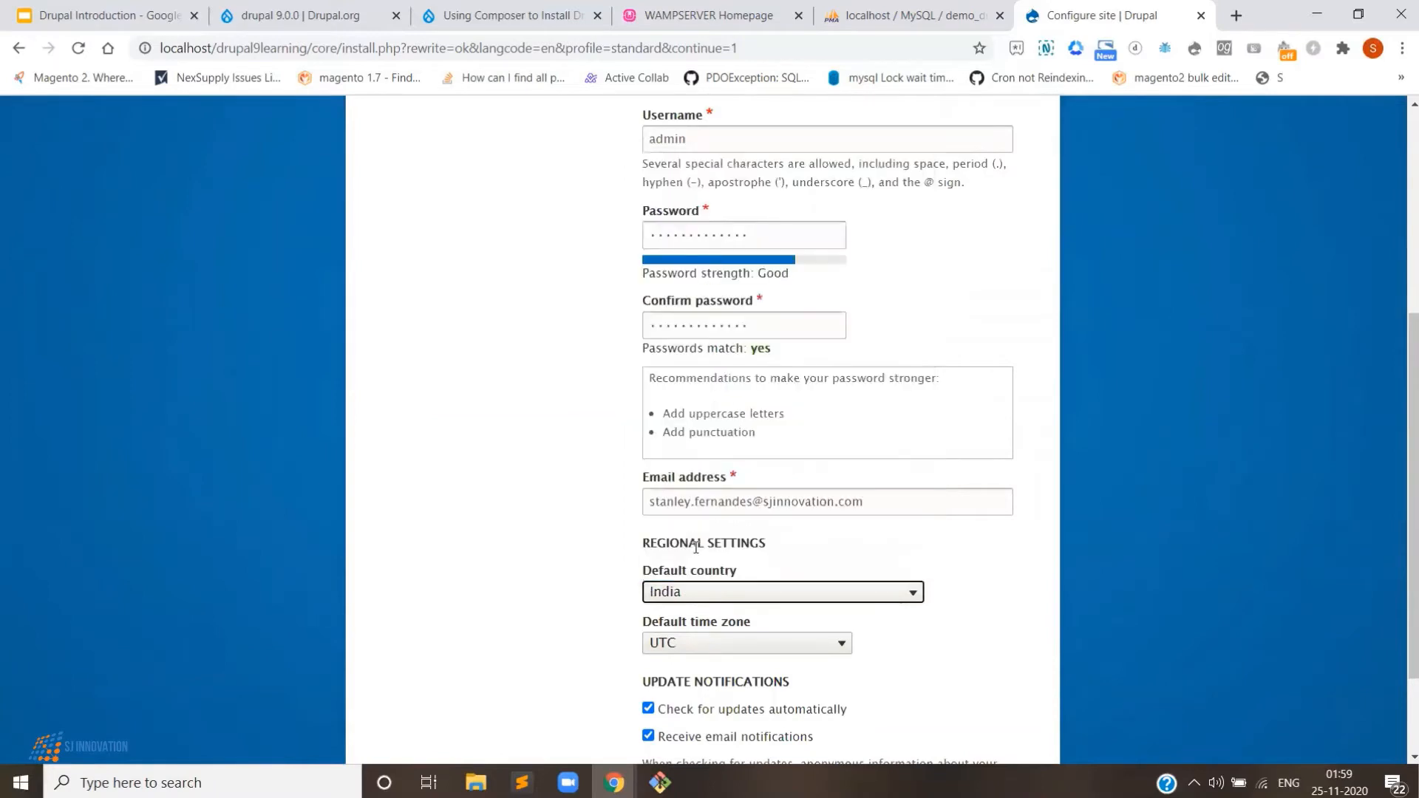
# - Choose Kolkata as the default time zone and submit to finish the installation
pyautogui.click(690, 640)
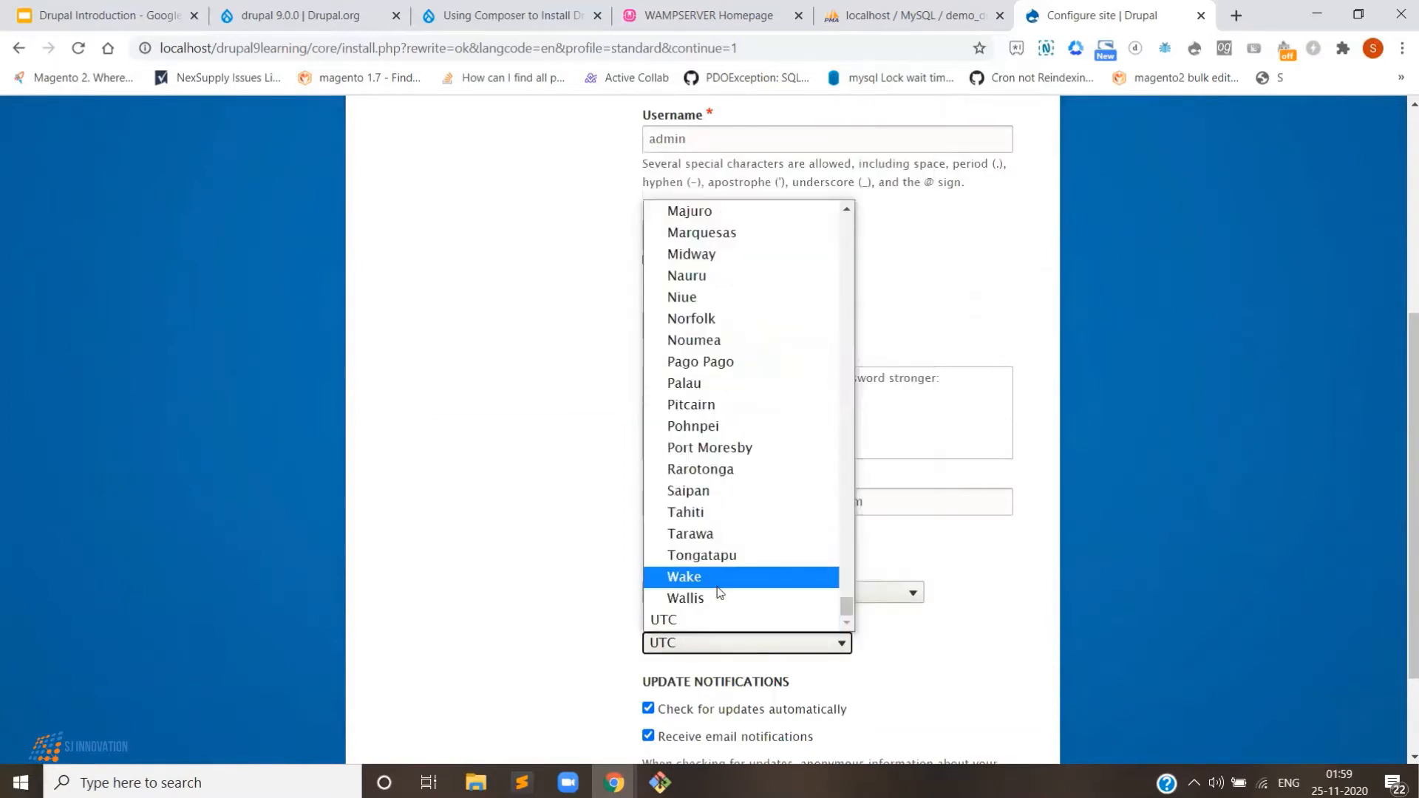
pyautogui.write('l')
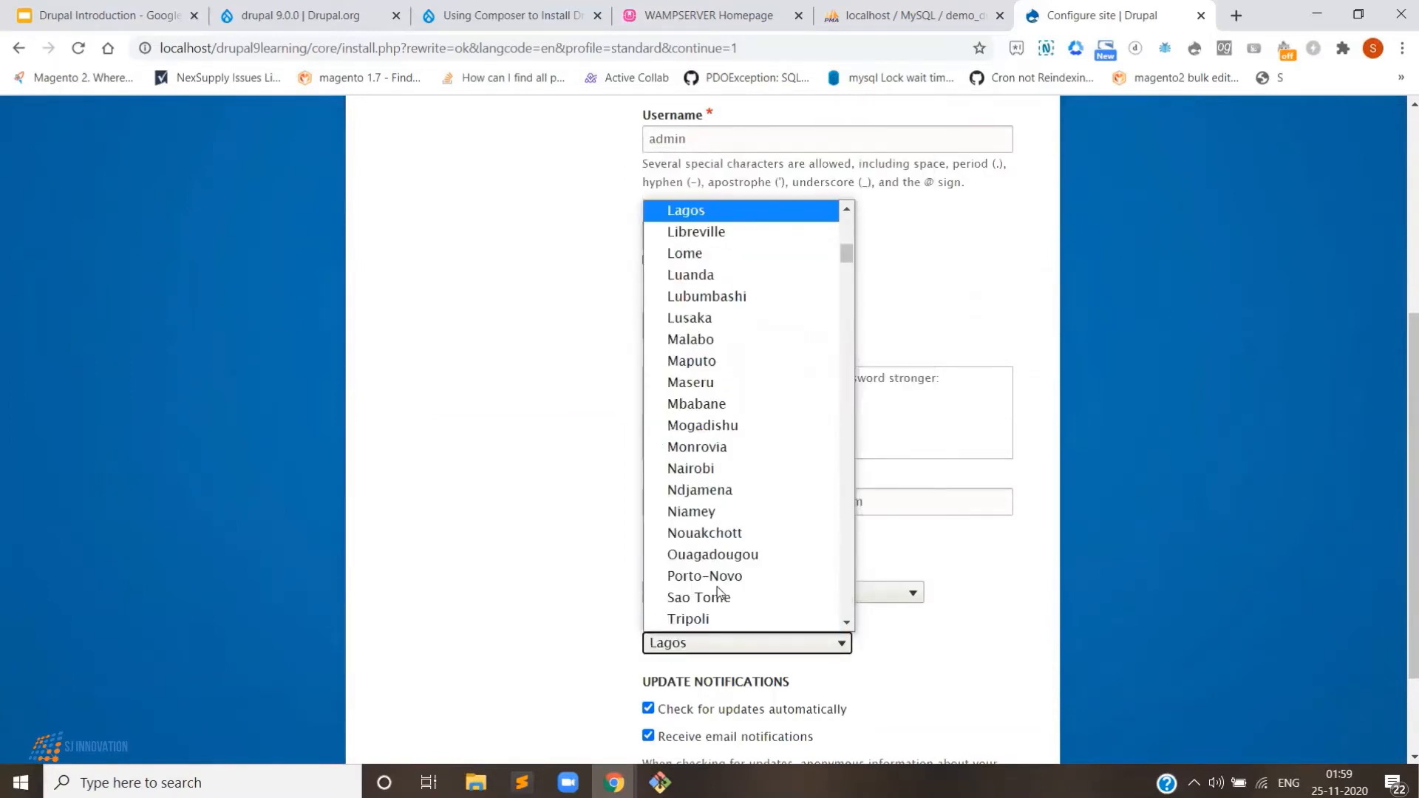
pyautogui.write('kol')
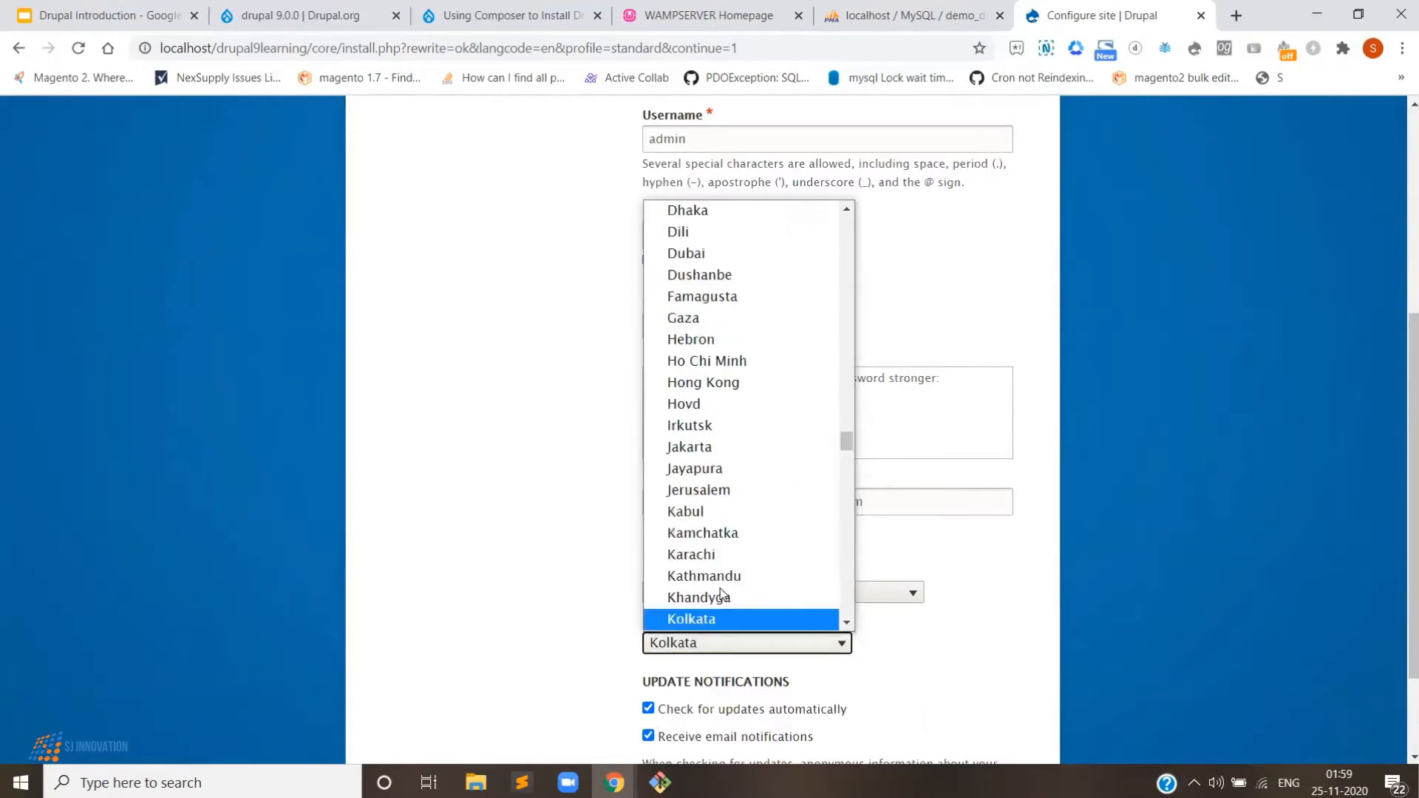
pyautogui.click(720, 626)
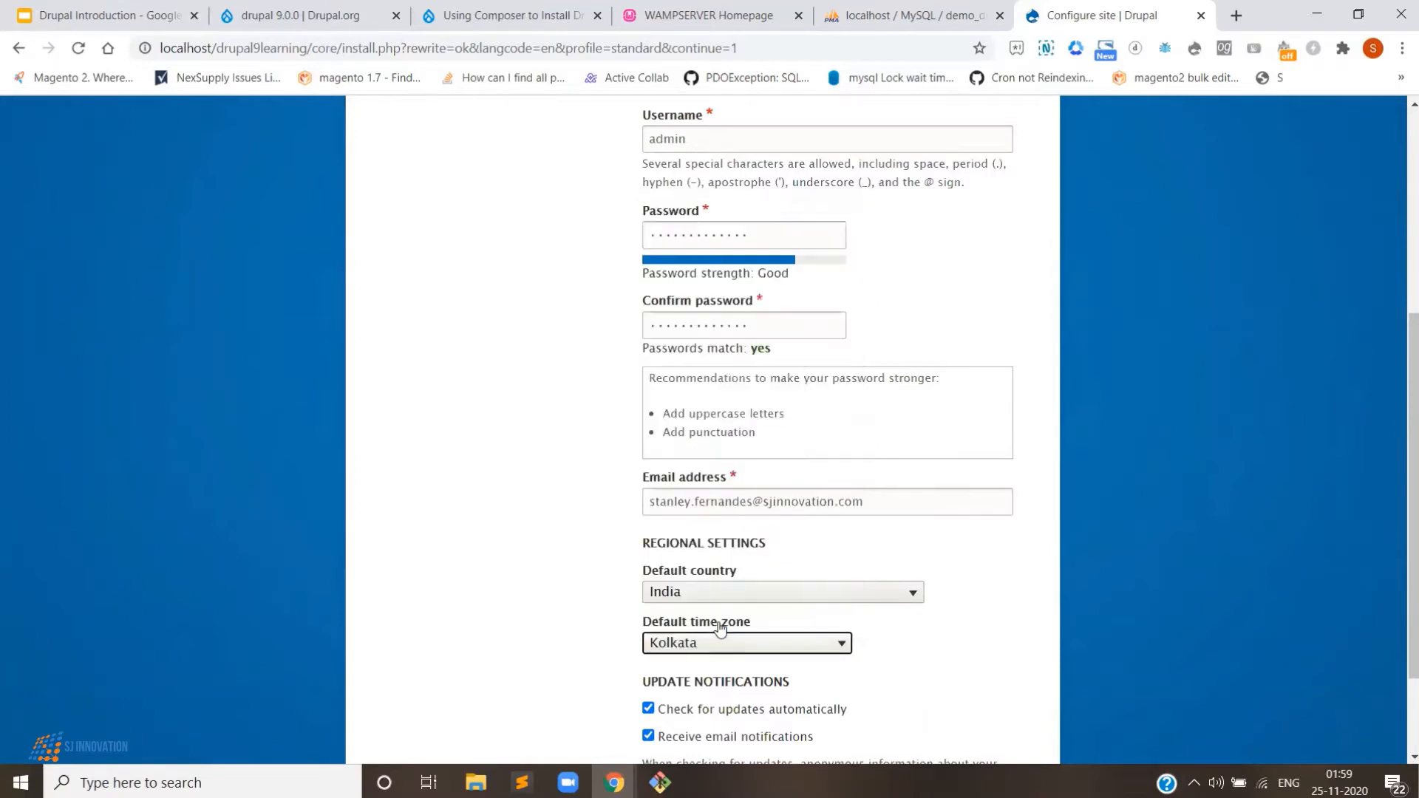
pyautogui.scroll(-2, 720, 629)
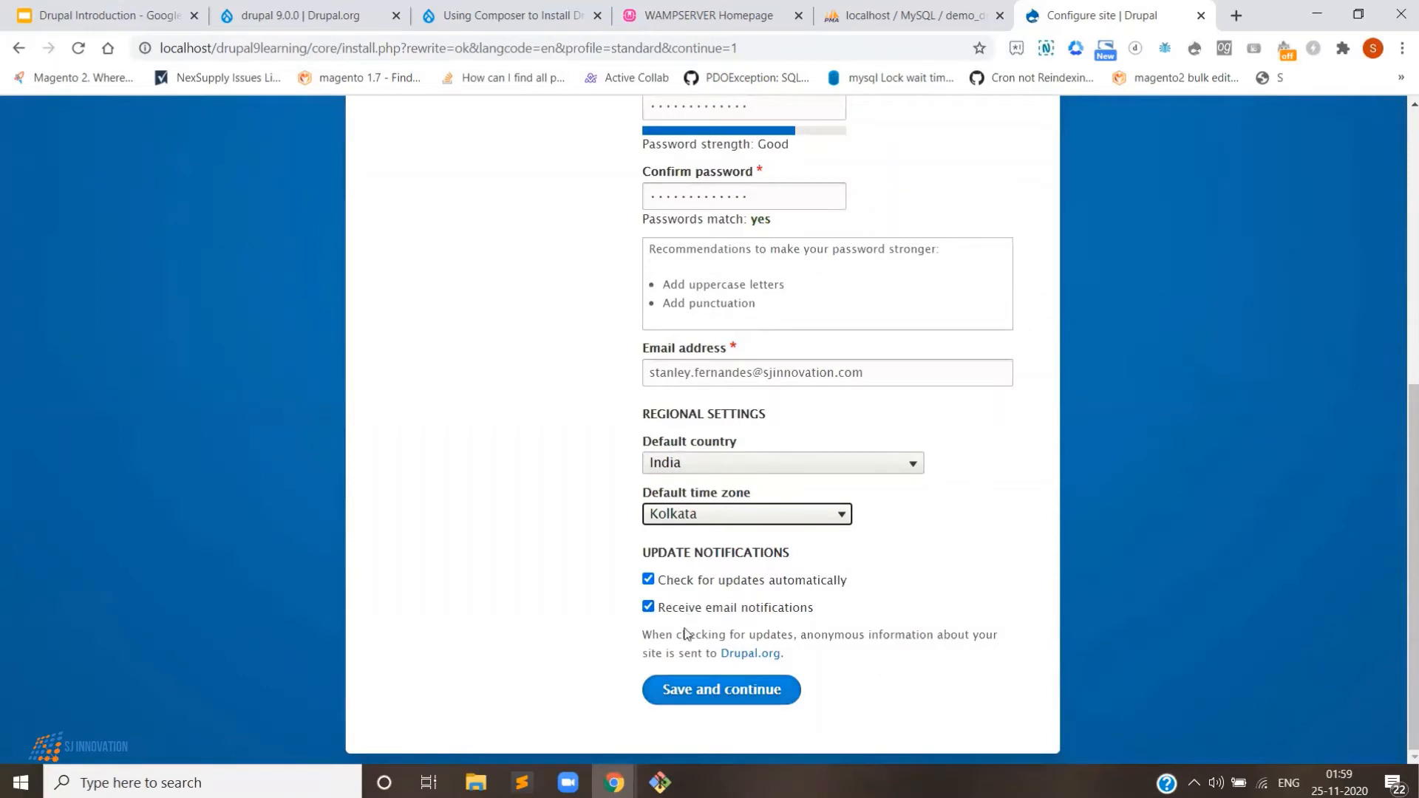
pyautogui.press('Return')
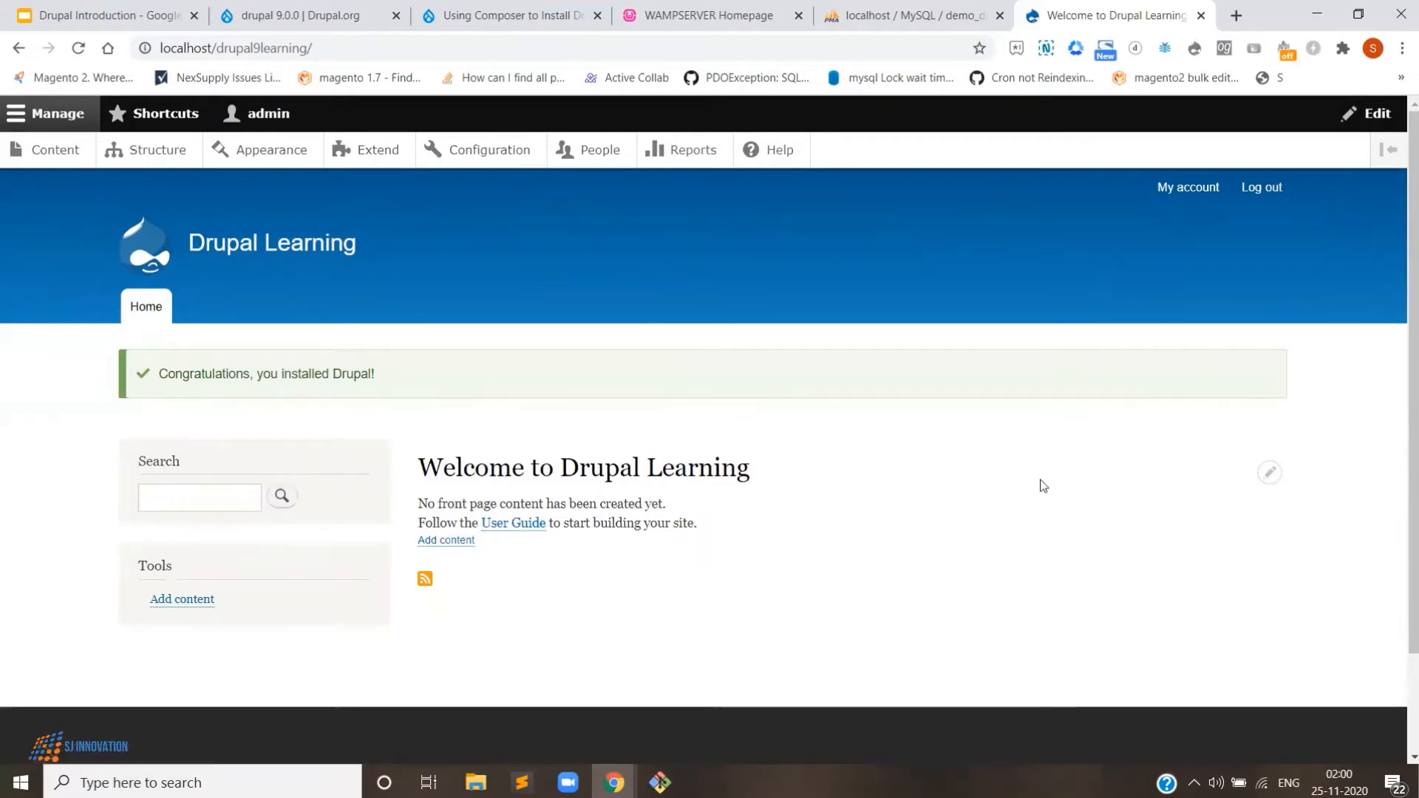
pyautogui.scroll(-2, 998, 484)
pyautogui.scroll(2, 413, 421)
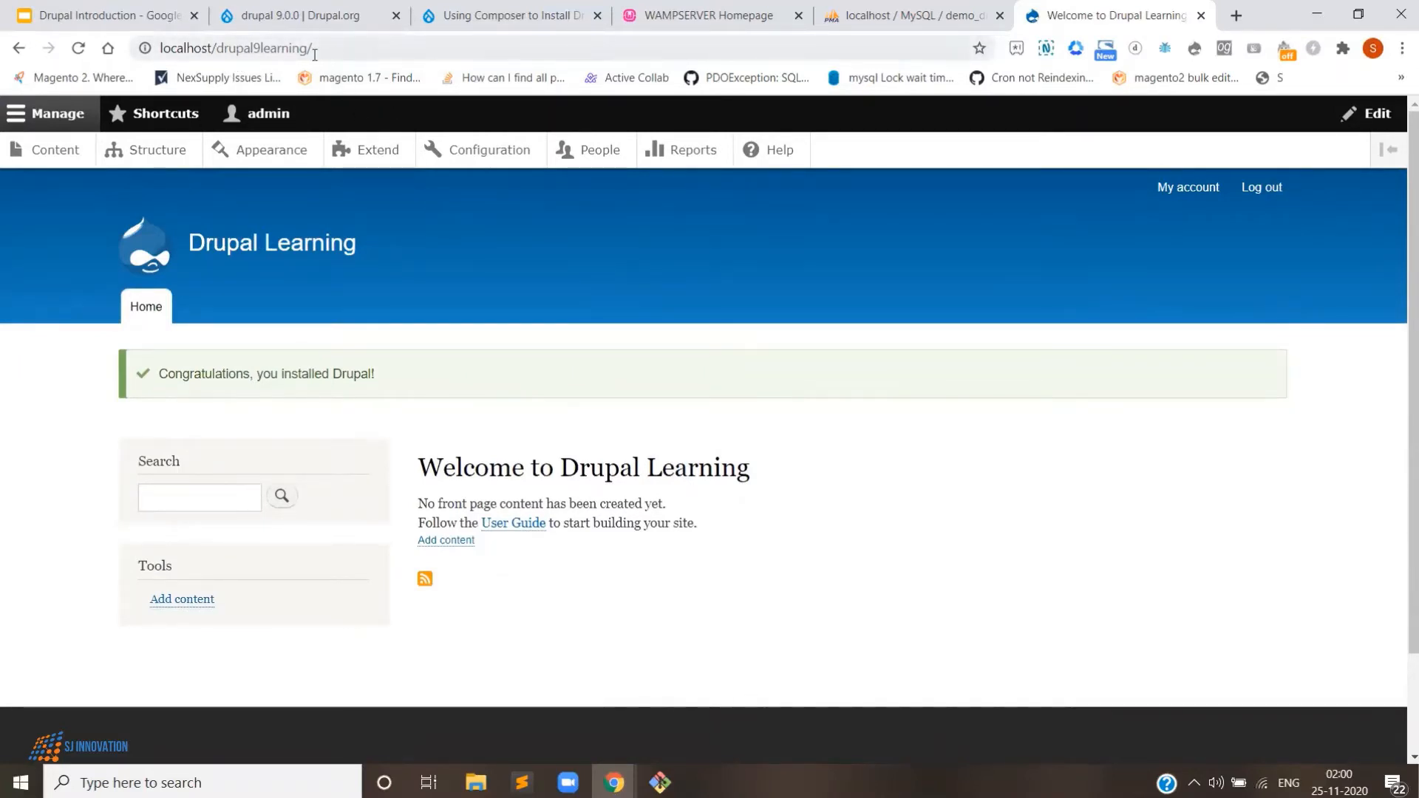
# - Open WampServer's add virtual host form and enter the name drupal9learning sj
pyautogui.click(699, 9)
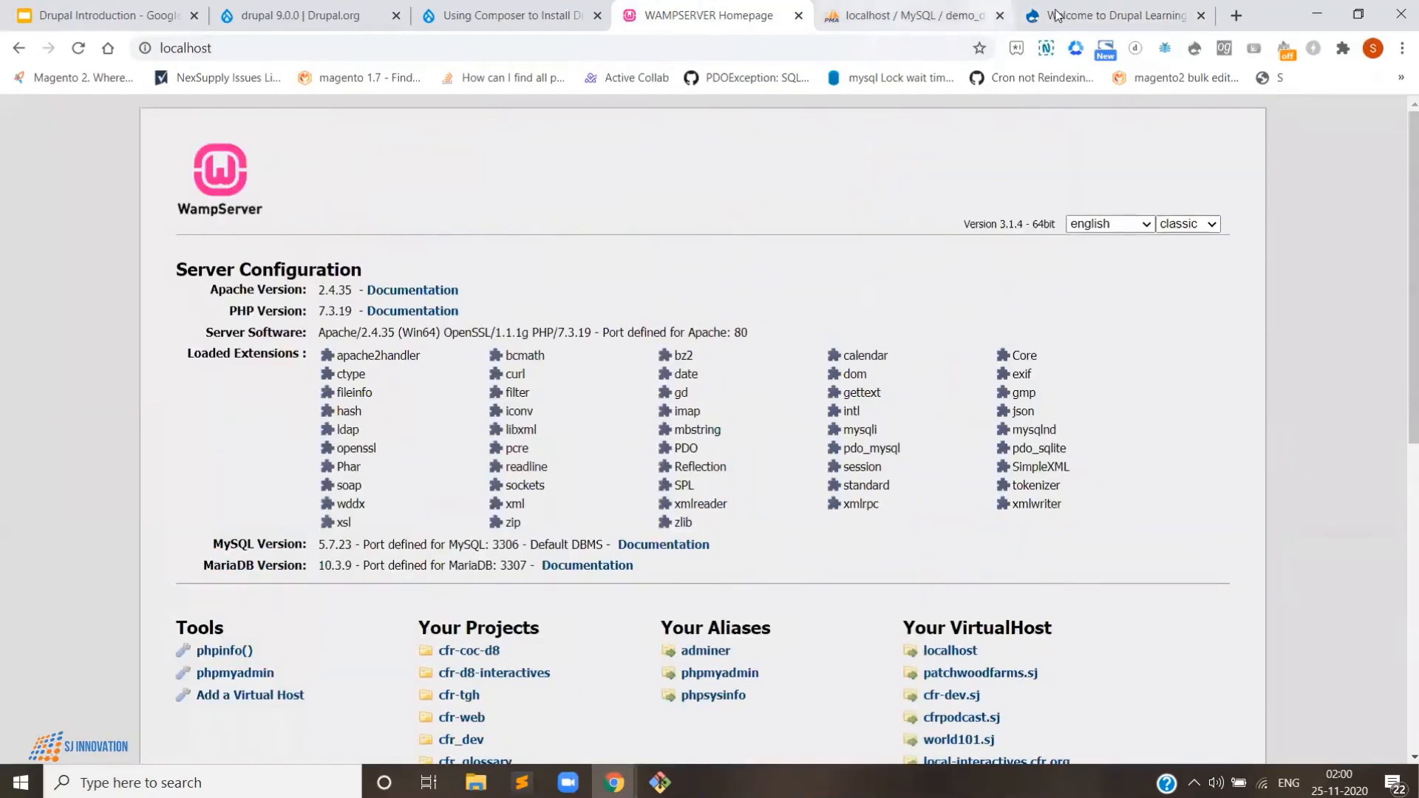
pyautogui.click(1113, 15)
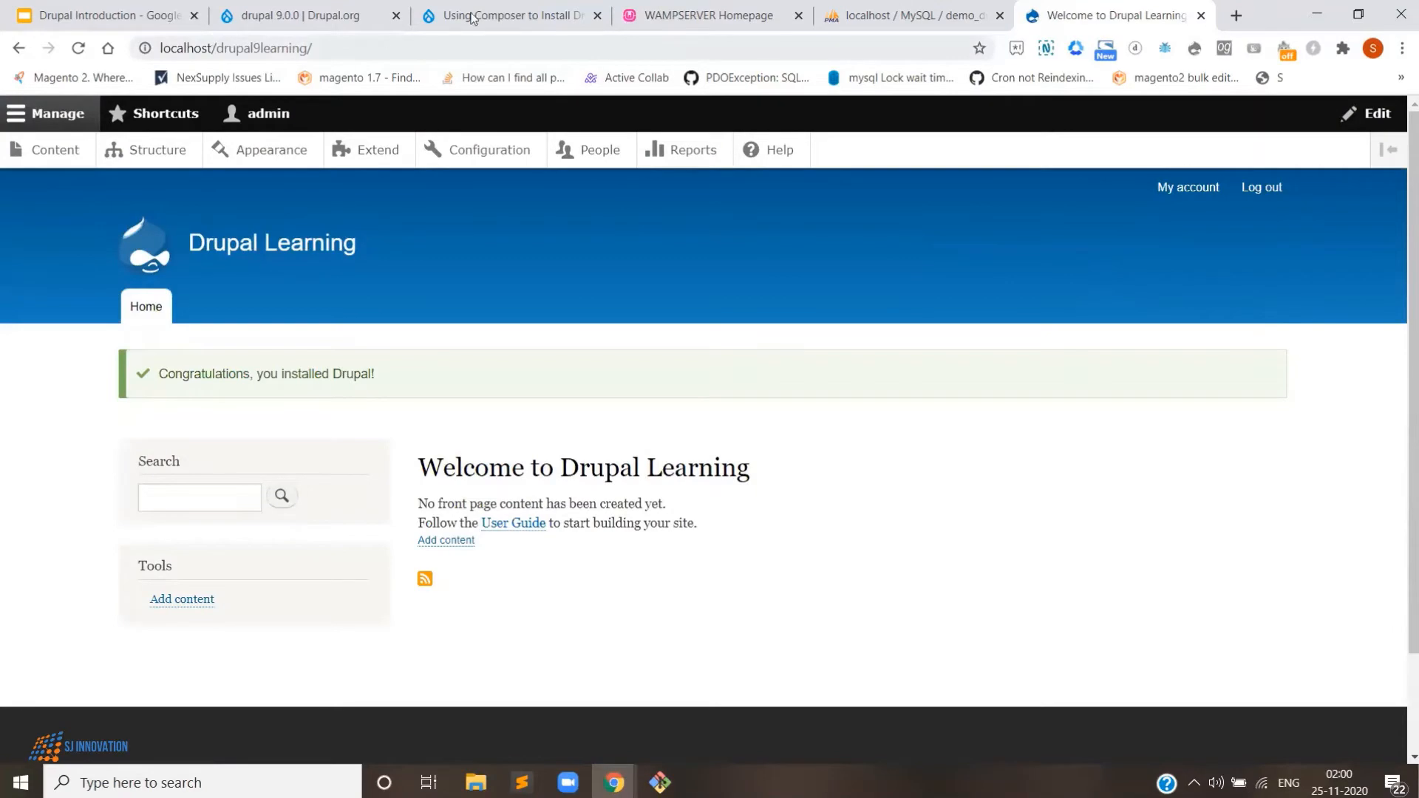
pyautogui.click(643, 10)
pyautogui.scroll(-2, 212, 298)
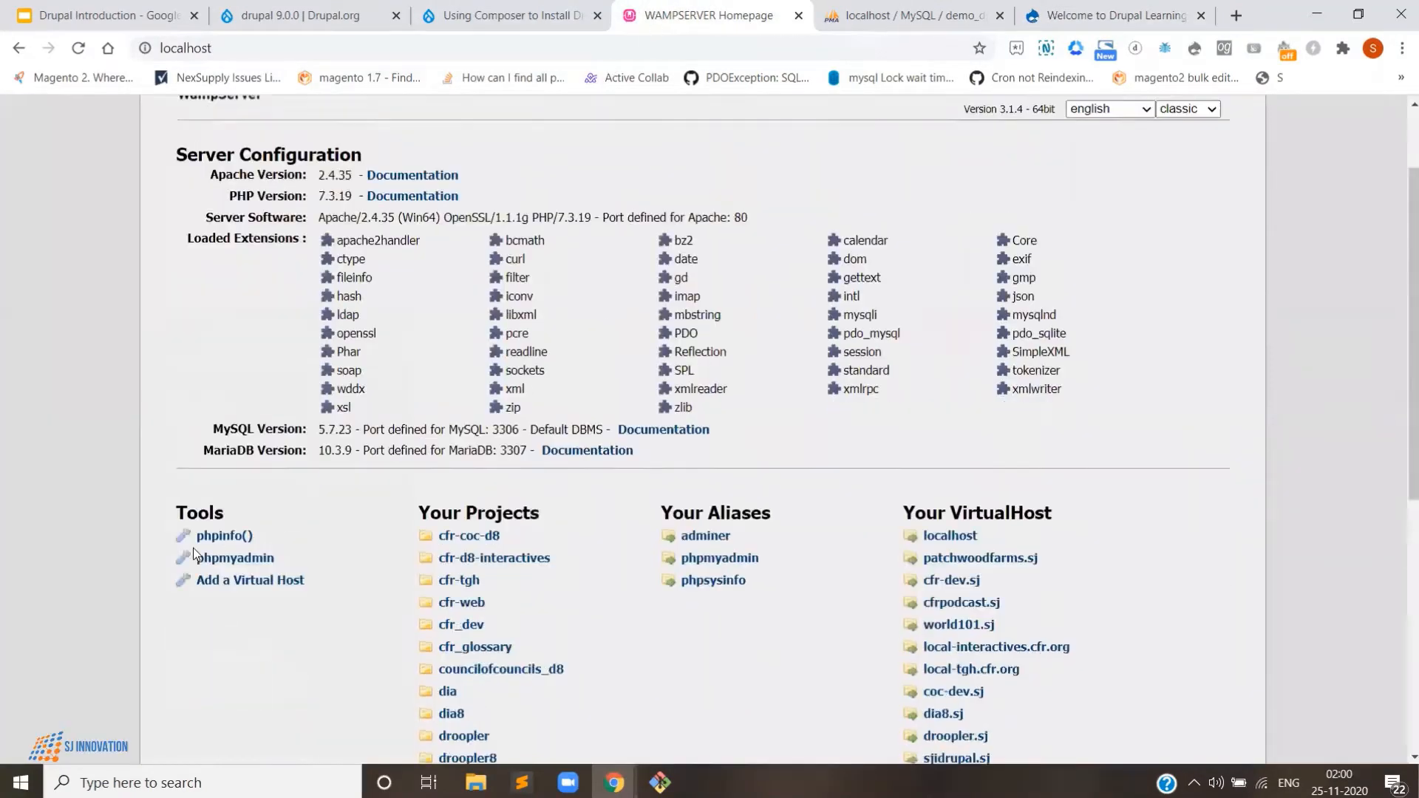
pyautogui.click(273, 518)
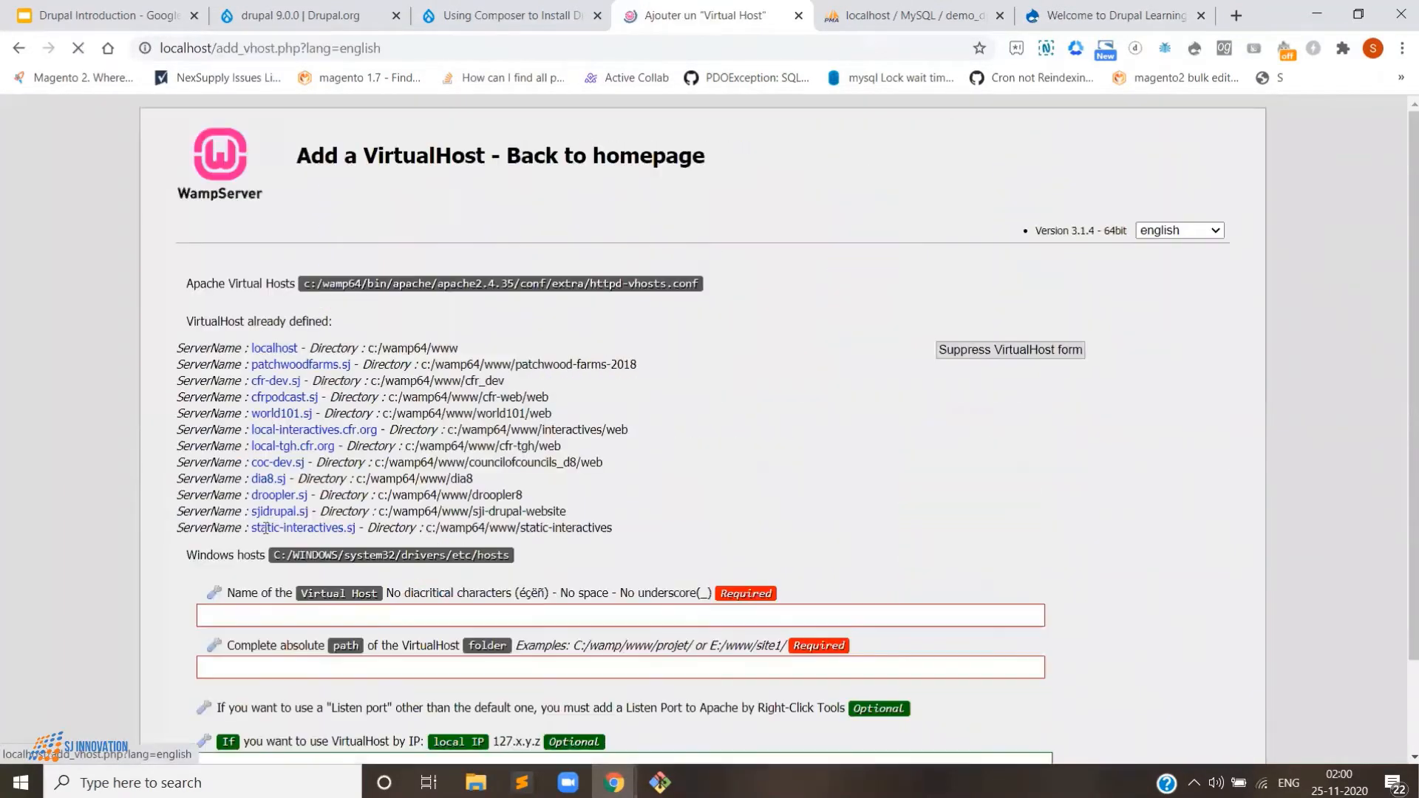
pyautogui.click(1041, 11)
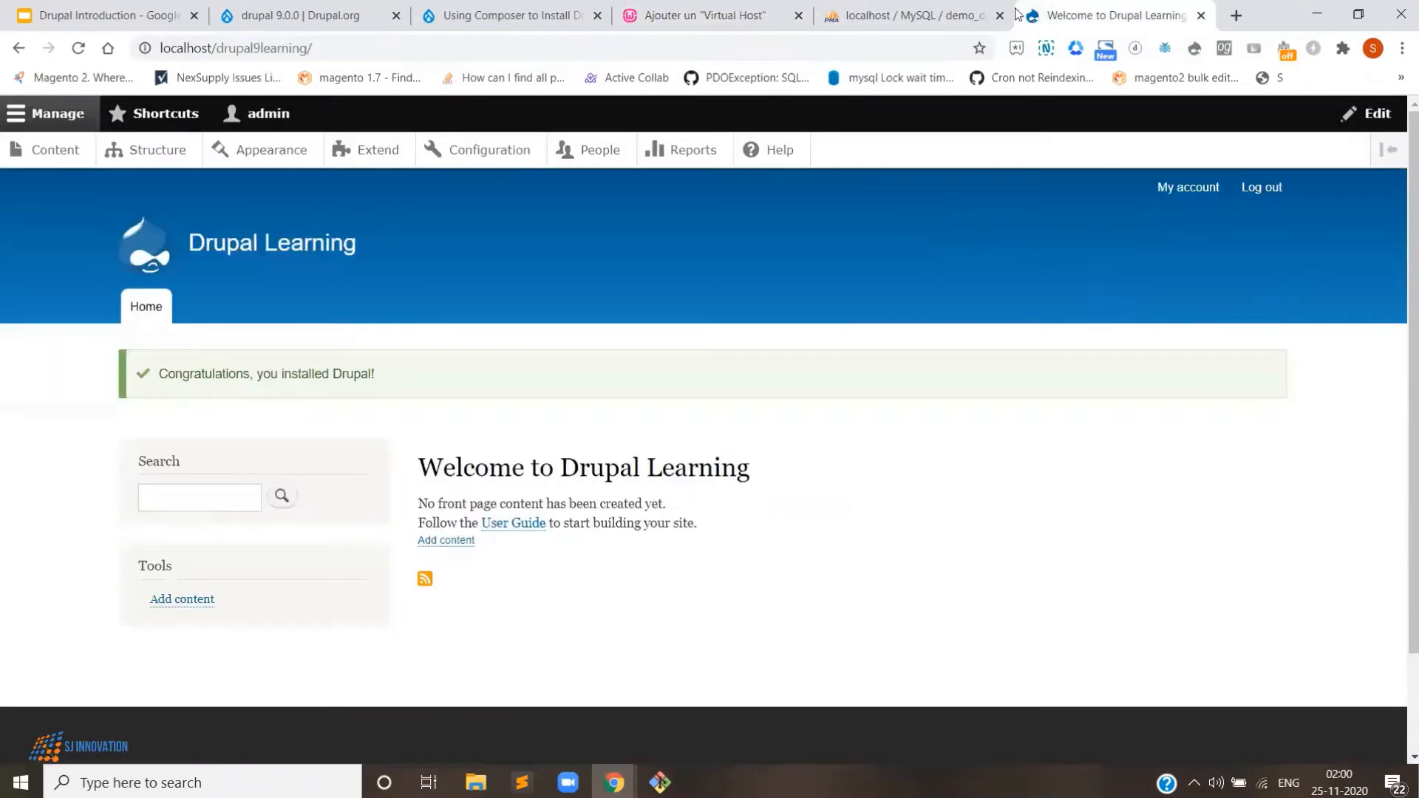
pyautogui.click(649, 17)
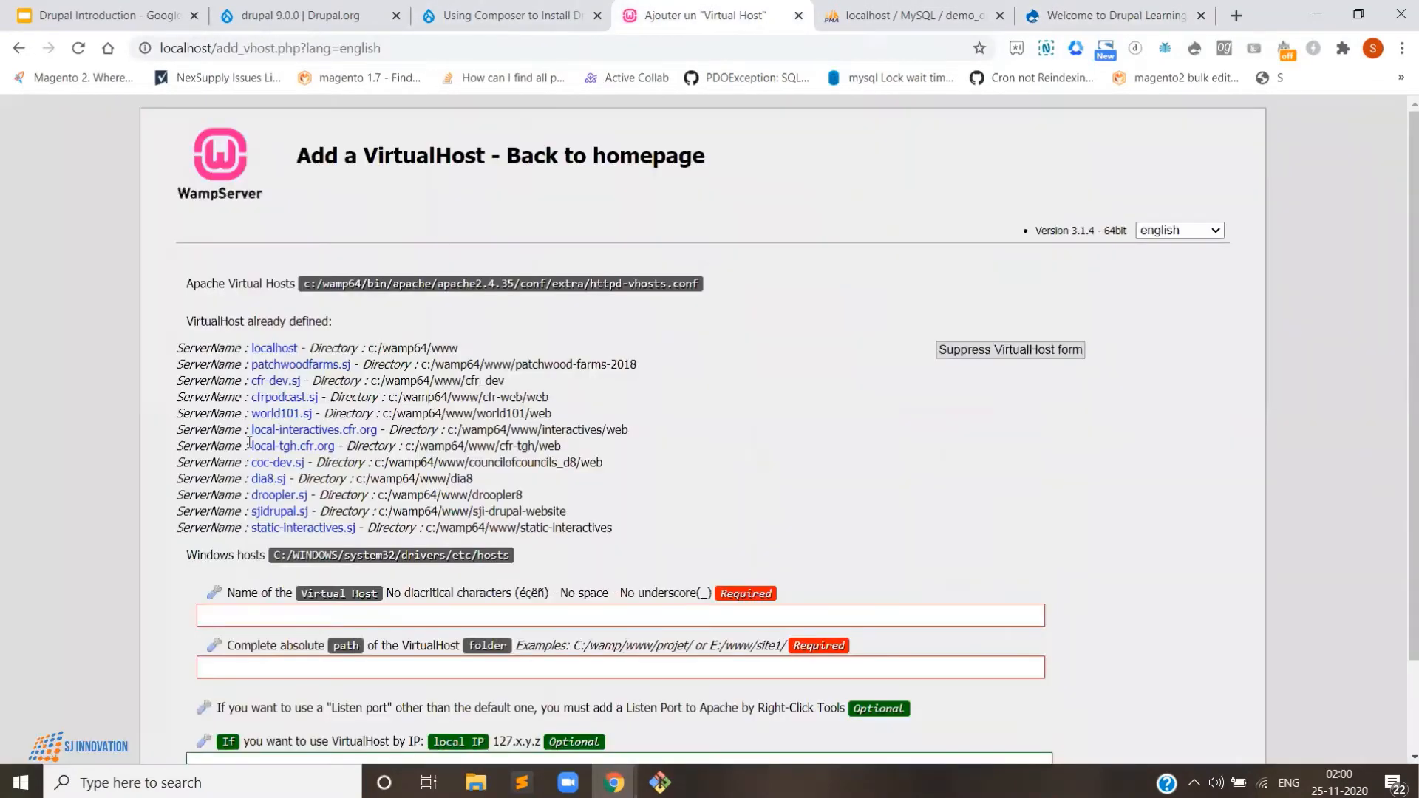
pyautogui.click(236, 613)
pyautogui.write('dru')
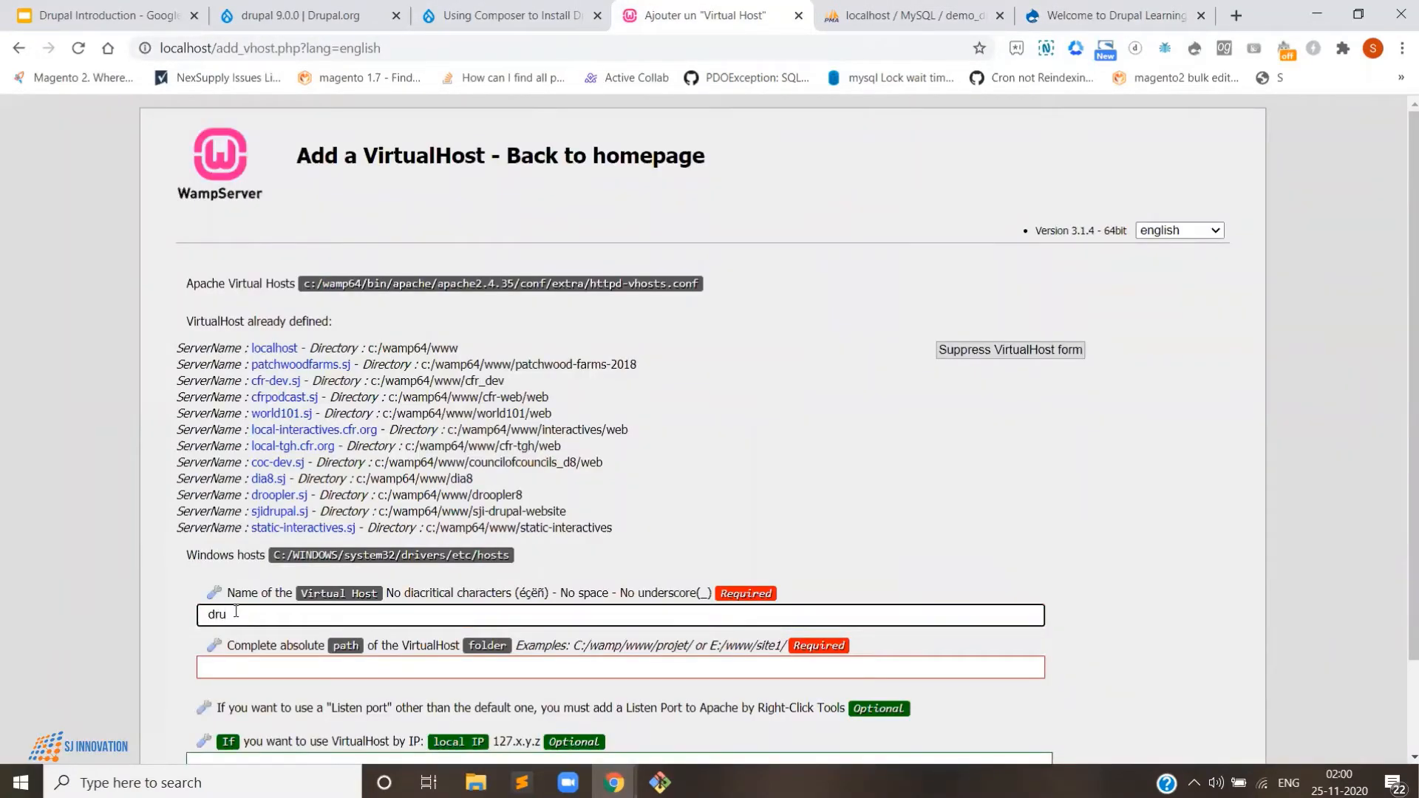
pyautogui.write('pal9learning. sj')
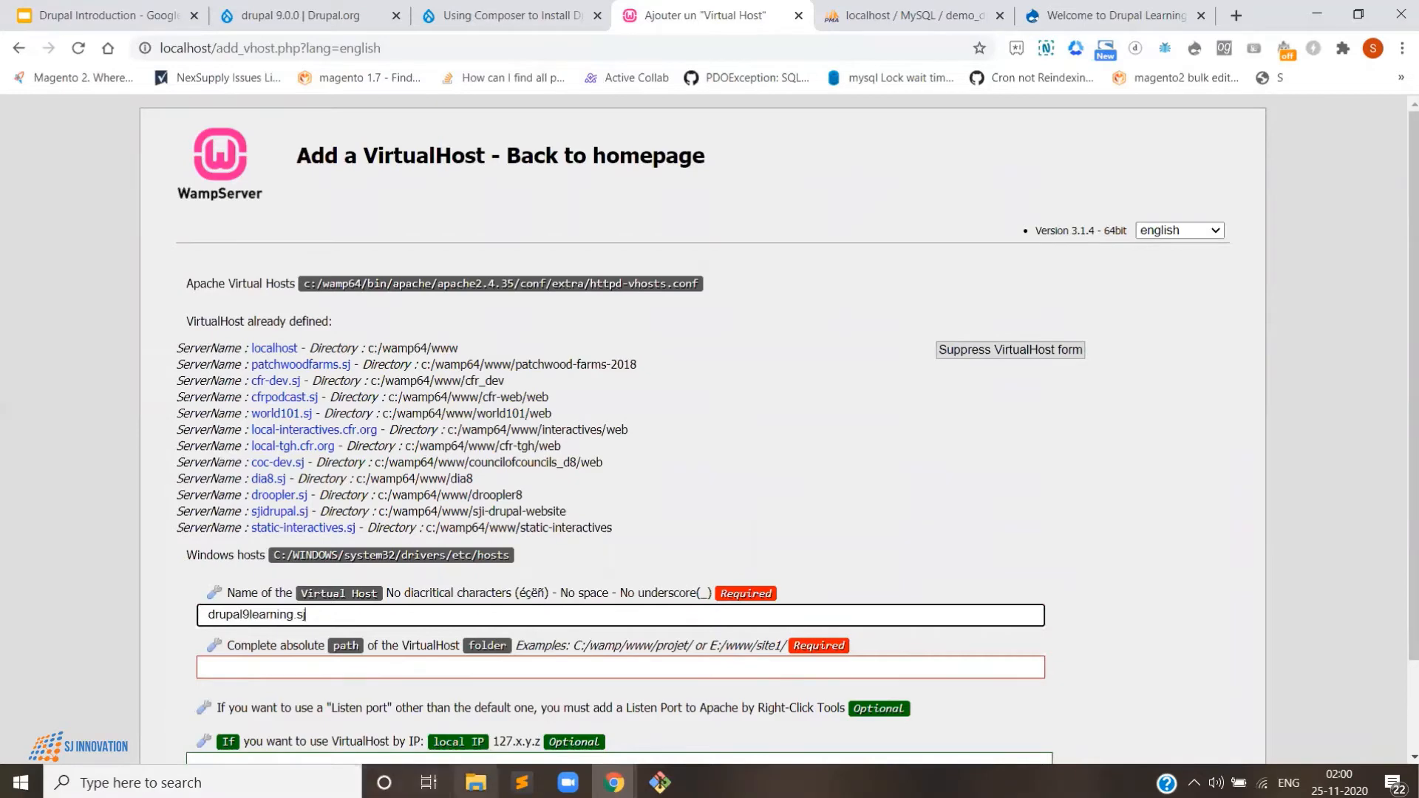
# - Paste the folder path as C:/wamp64/www/drupal9learning with forward slashes and create the virtual host
pyautogui.click(476, 783)
pyautogui.click(487, 147)
pyautogui.hotkey('ctrl', 'c')
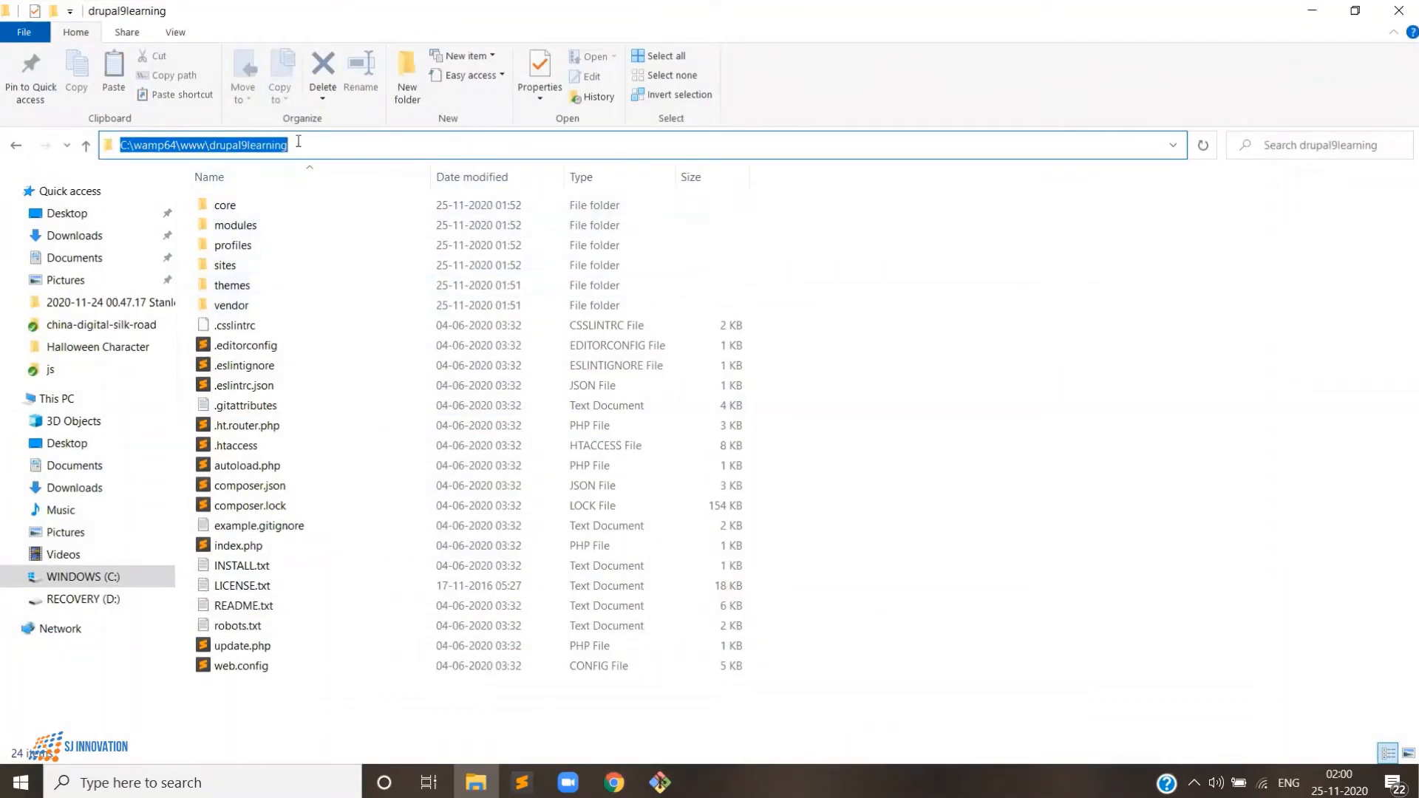
pyautogui.click(476, 783)
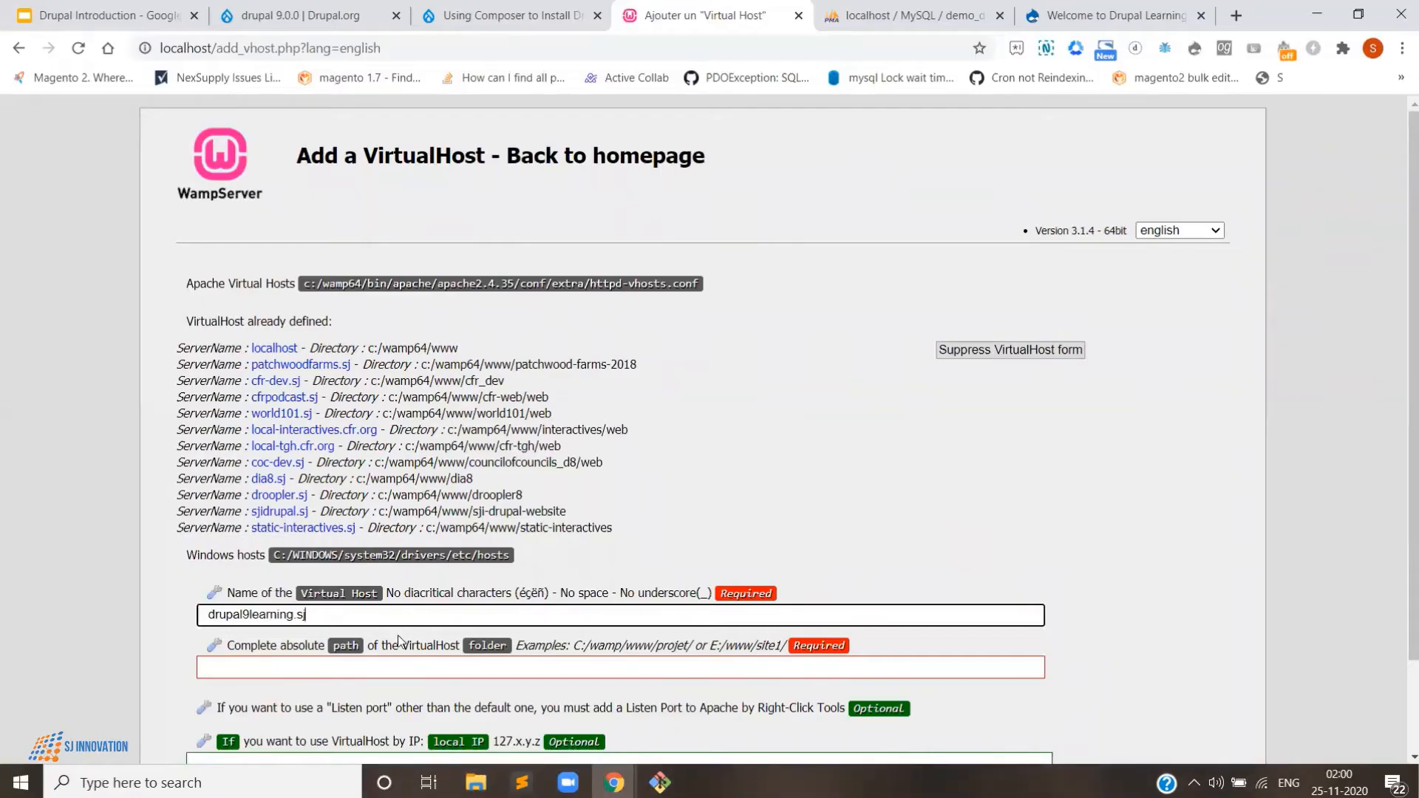
pyautogui.click(405, 664)
pyautogui.hotkey('ctrl', 'v')
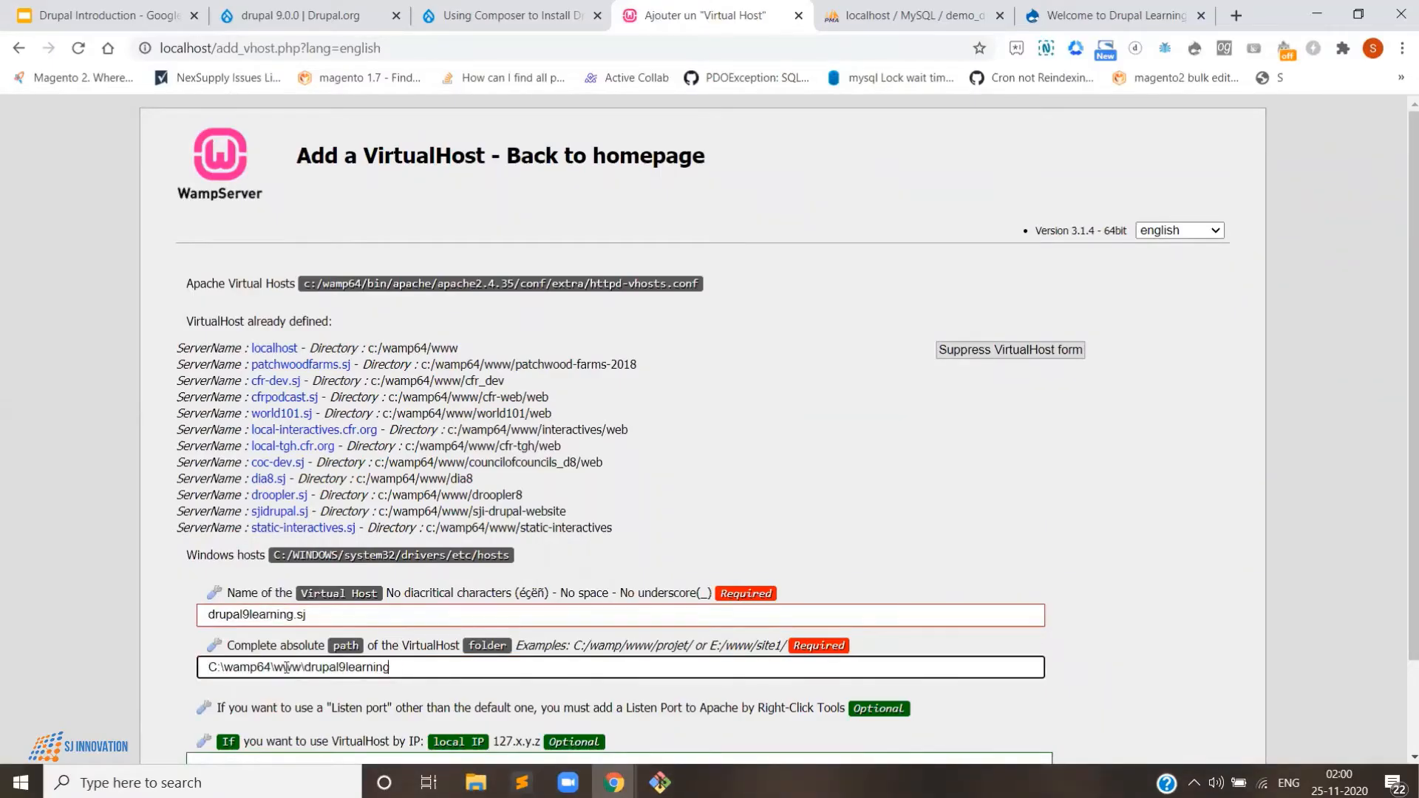
pyautogui.click(226, 669)
pyautogui.press('BackSpace')
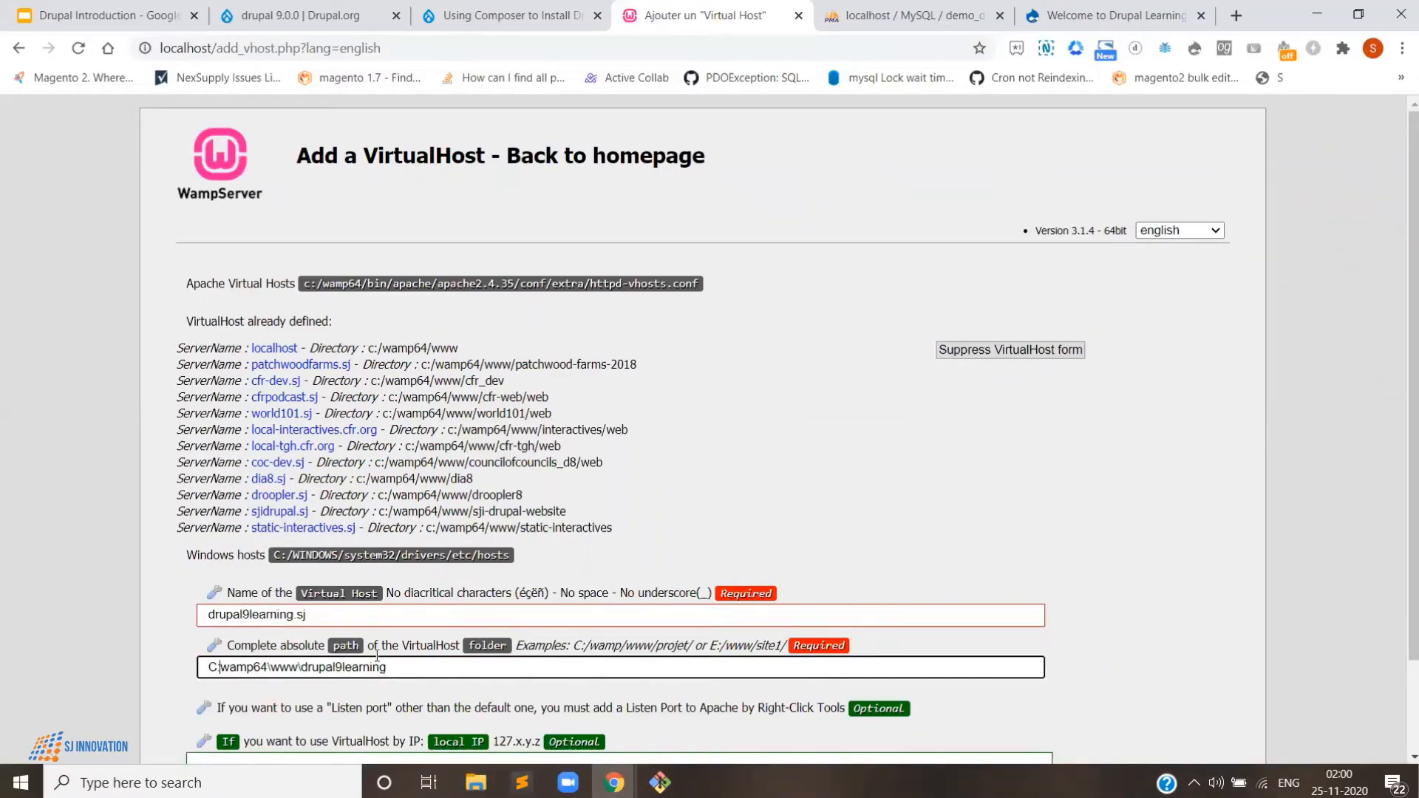
pyautogui.write('/')
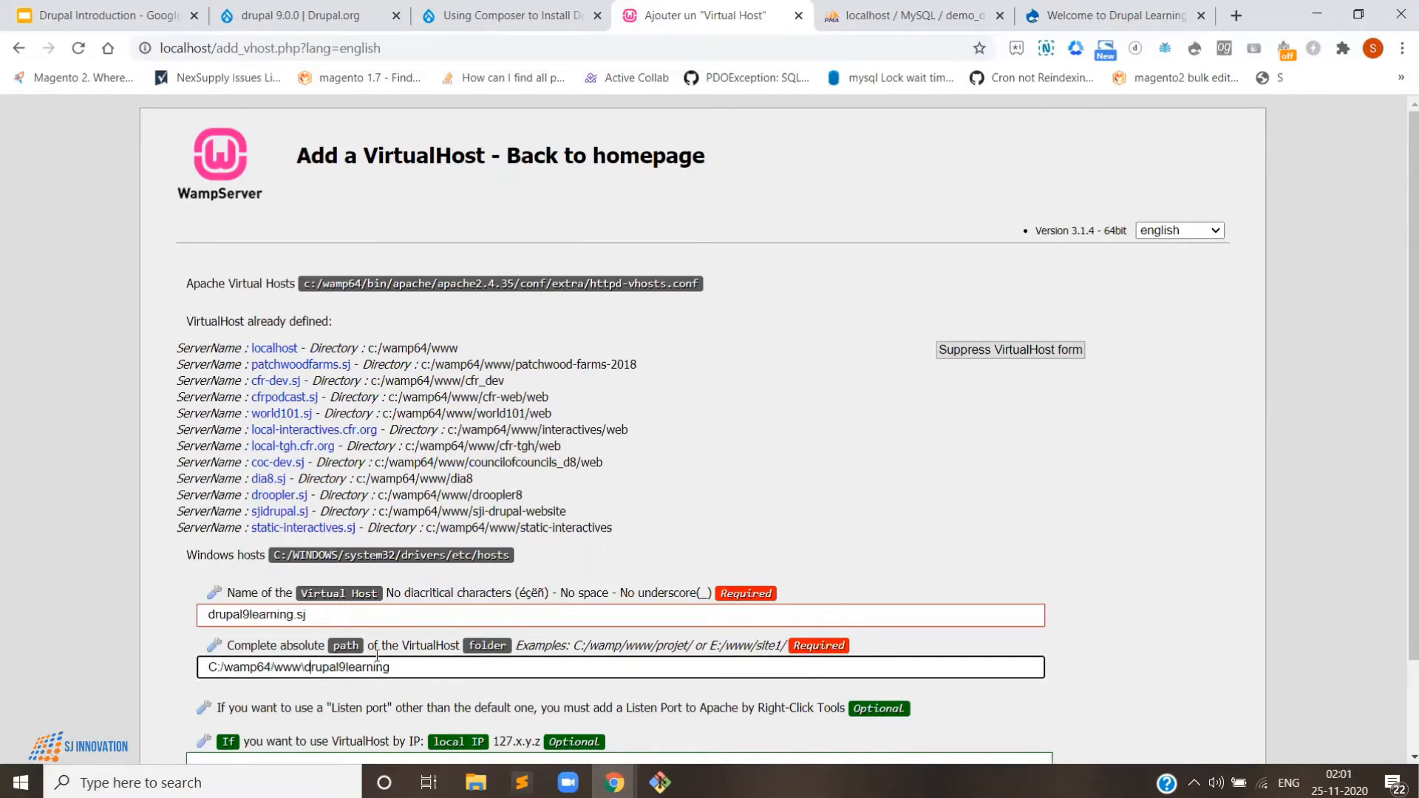
pyautogui.press('BackSpace')
pyautogui.write('/')
pyautogui.press('BackSpace')
pyautogui.write('/')
pyautogui.press('Right')
pyautogui.press('Right')
pyautogui.press('Right')
pyautogui.press('Right')
pyautogui.scroll(-2, 523, 610)
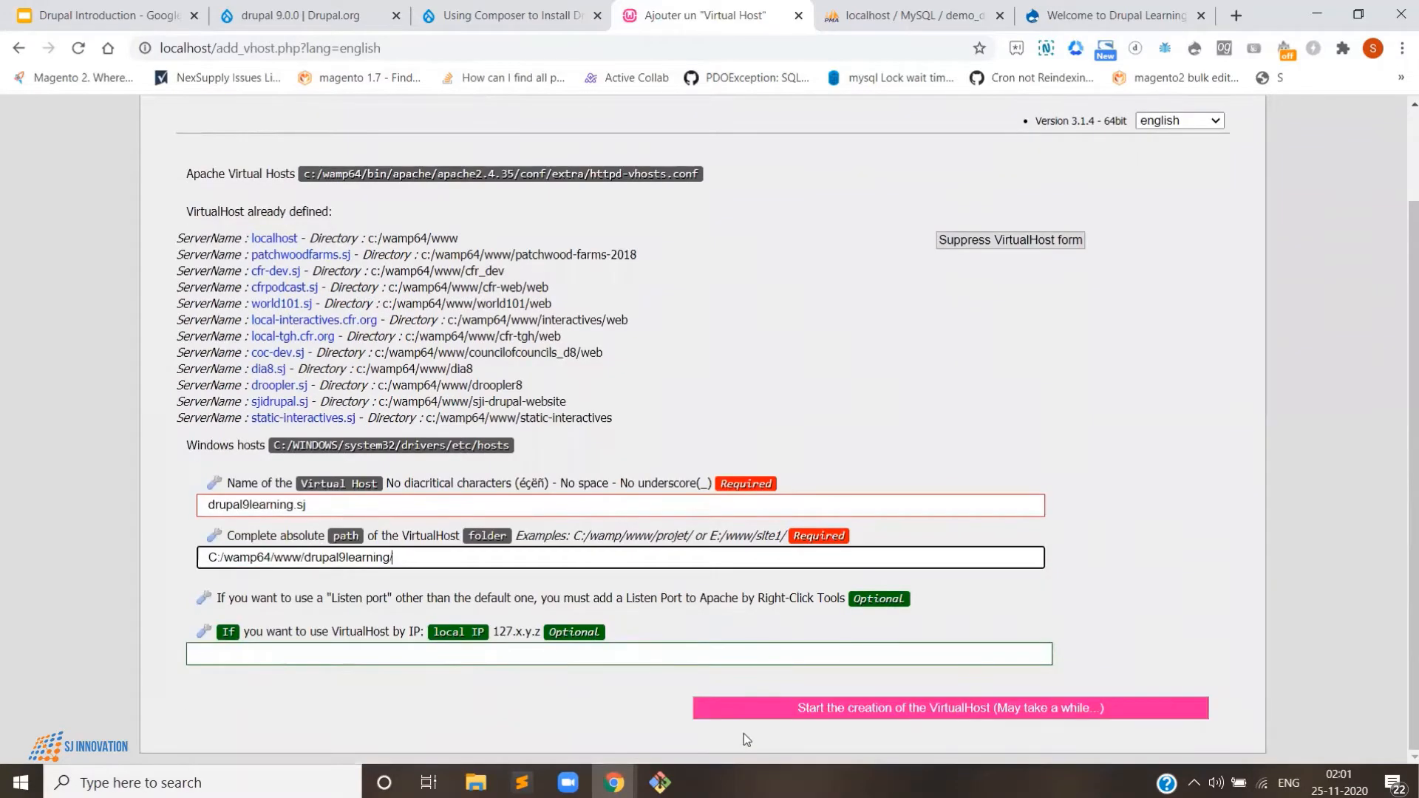
pyautogui.press('Return')
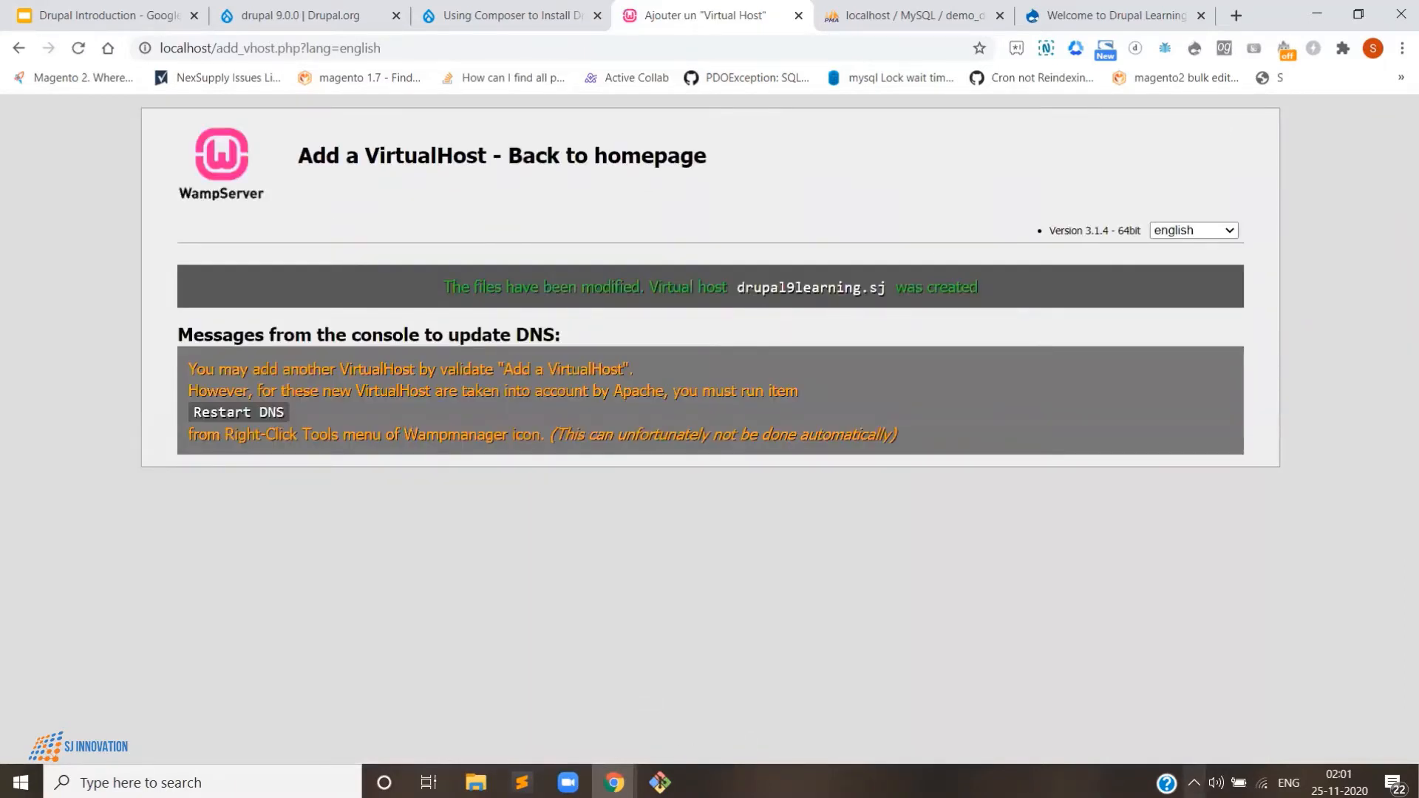
# - Restart all WampServer services from the tray menu
pyautogui.click(1194, 783)
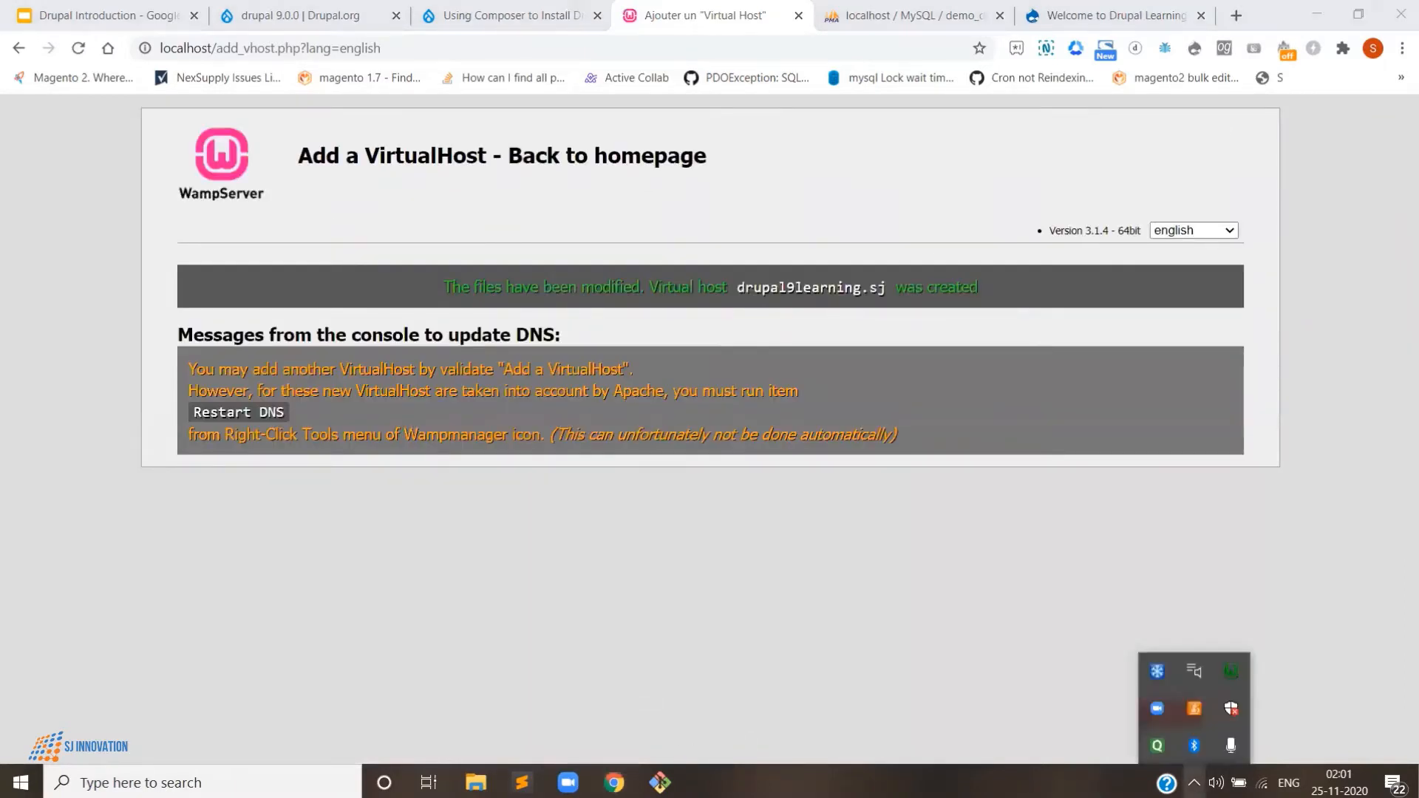
pyautogui.click(1230, 678)
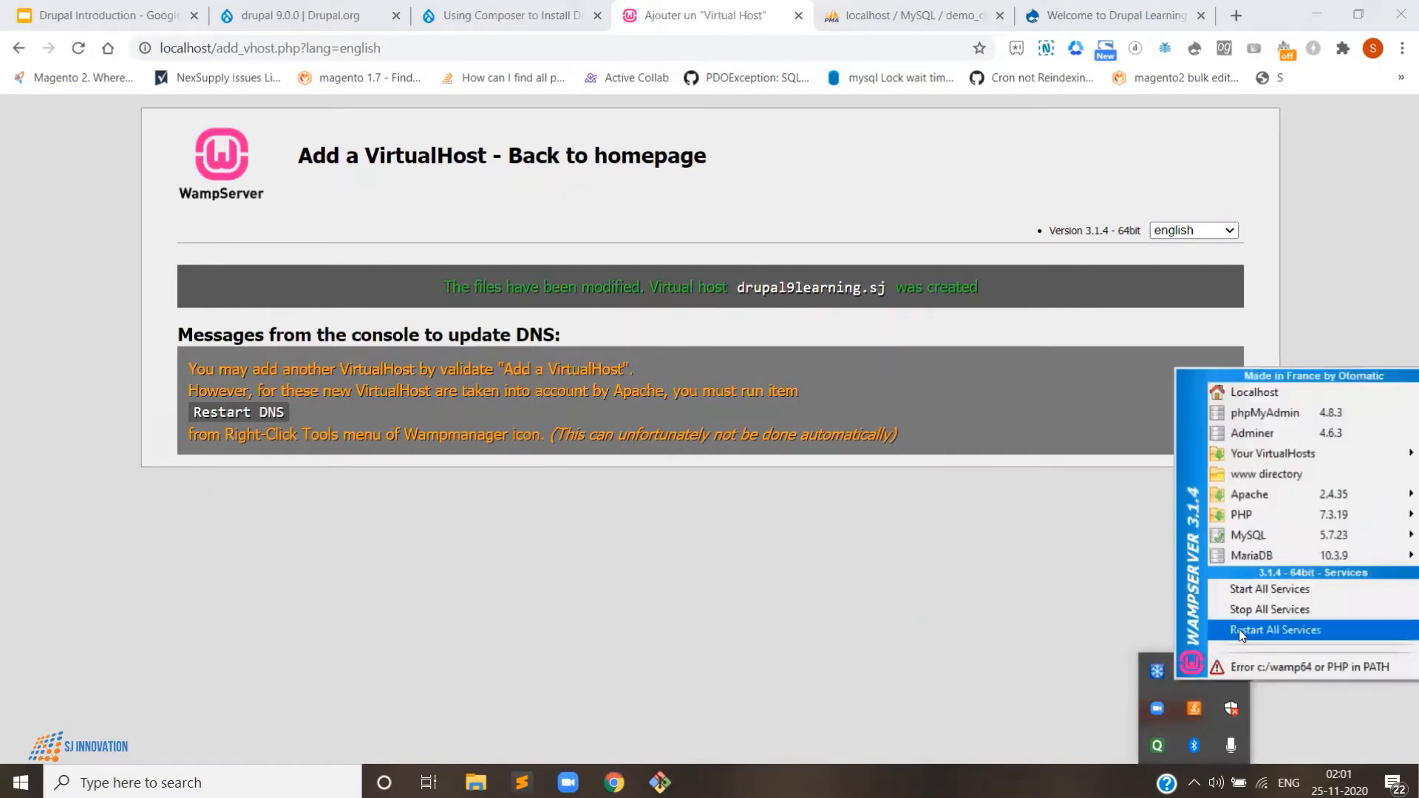
pyautogui.click(1239, 629)
# - Copy the host name drupal9learning.sj from the success message and open a new browser tab
pyautogui.doubleClick(776, 286)
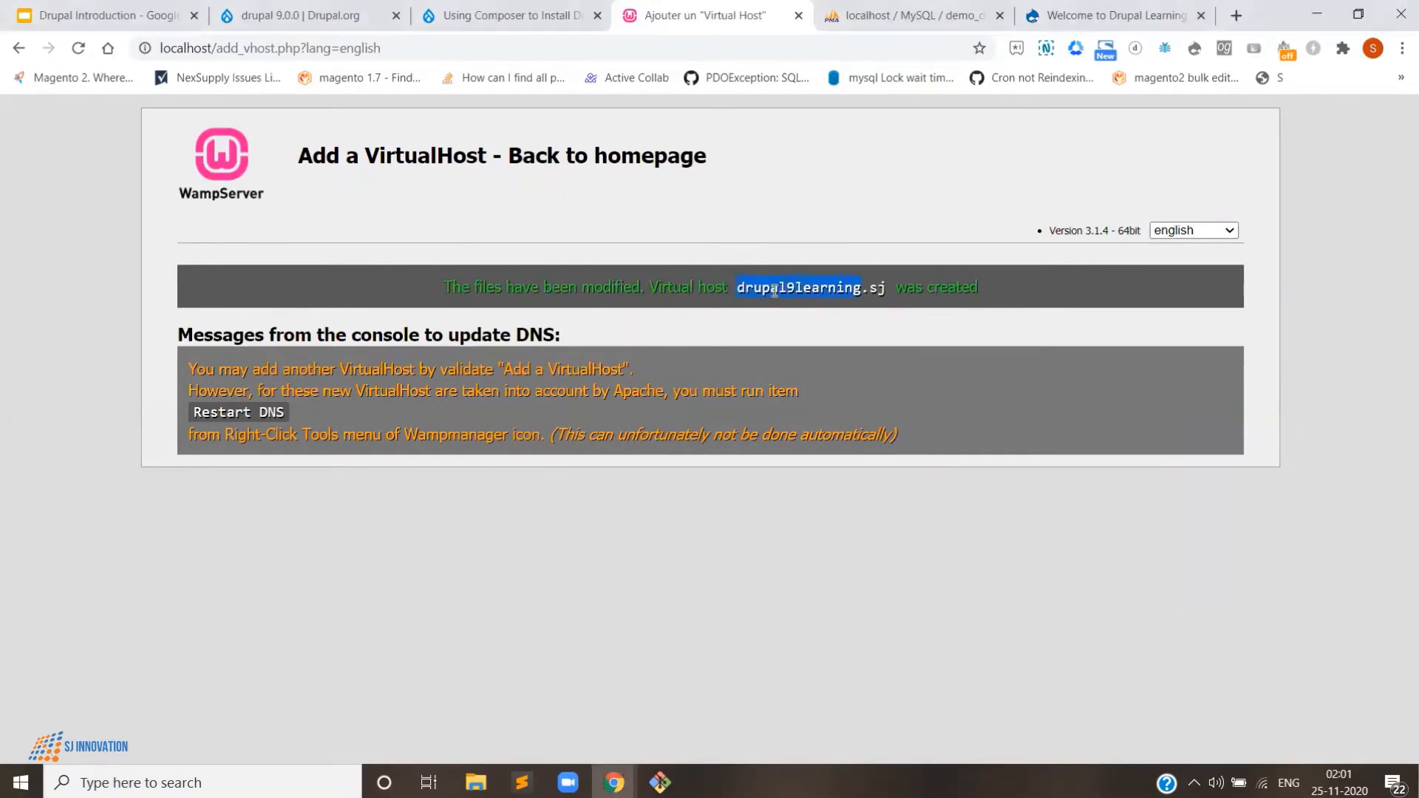
pyautogui.click(891, 289)
pyautogui.moveTo(861, 285); pyautogui.dragTo(738, 286)
pyautogui.rightClick(752, 287)
pyautogui.click(797, 301)
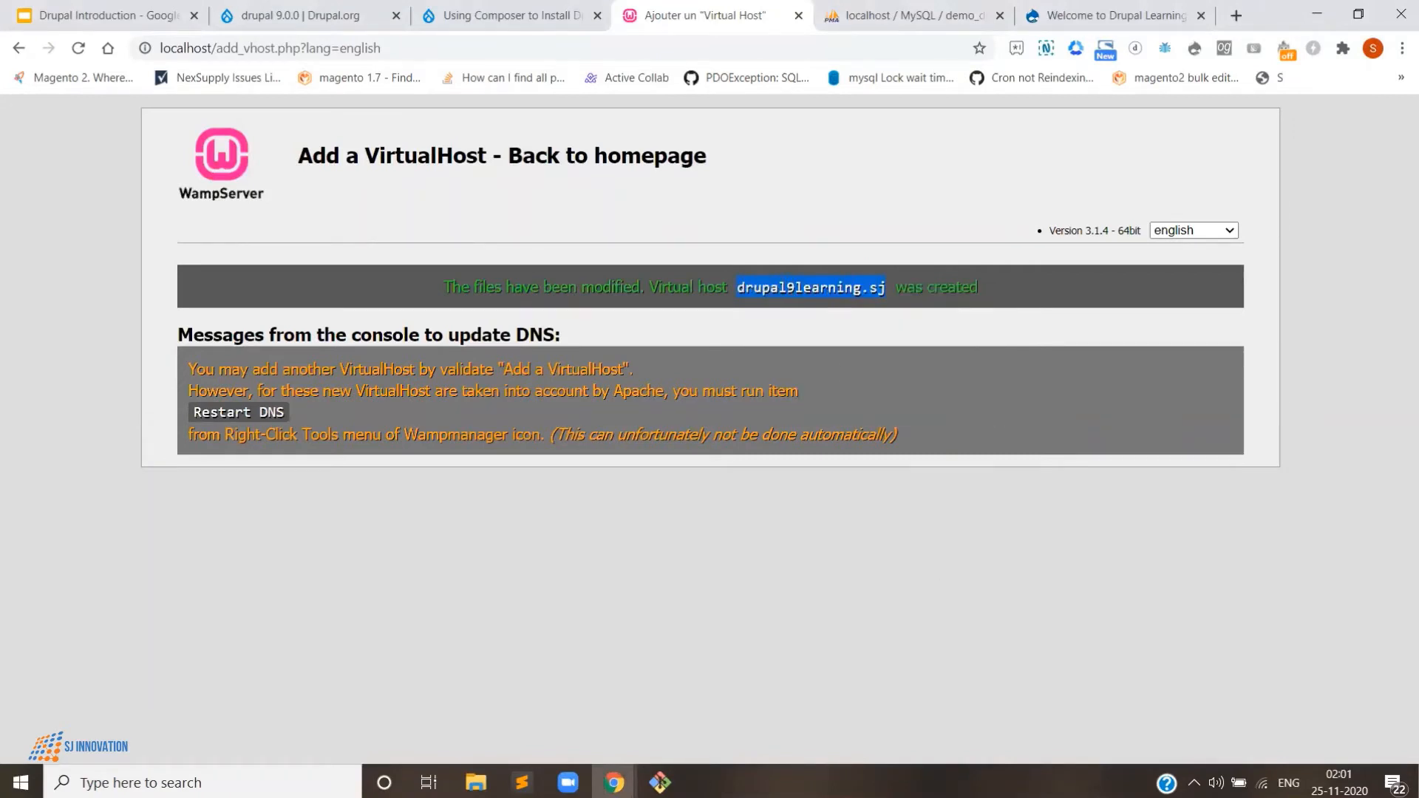
pyautogui.click(1194, 783)
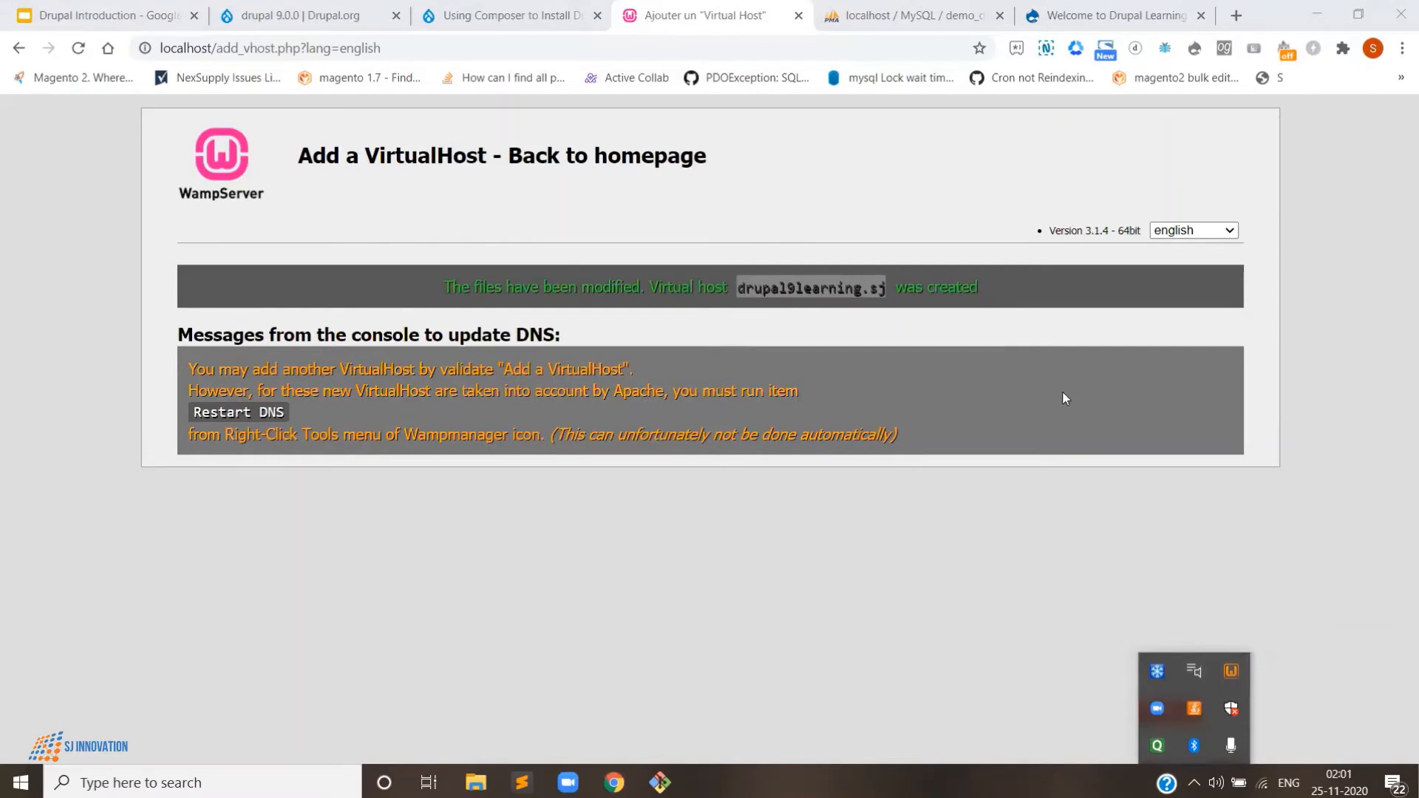
pyautogui.click(1233, 16)
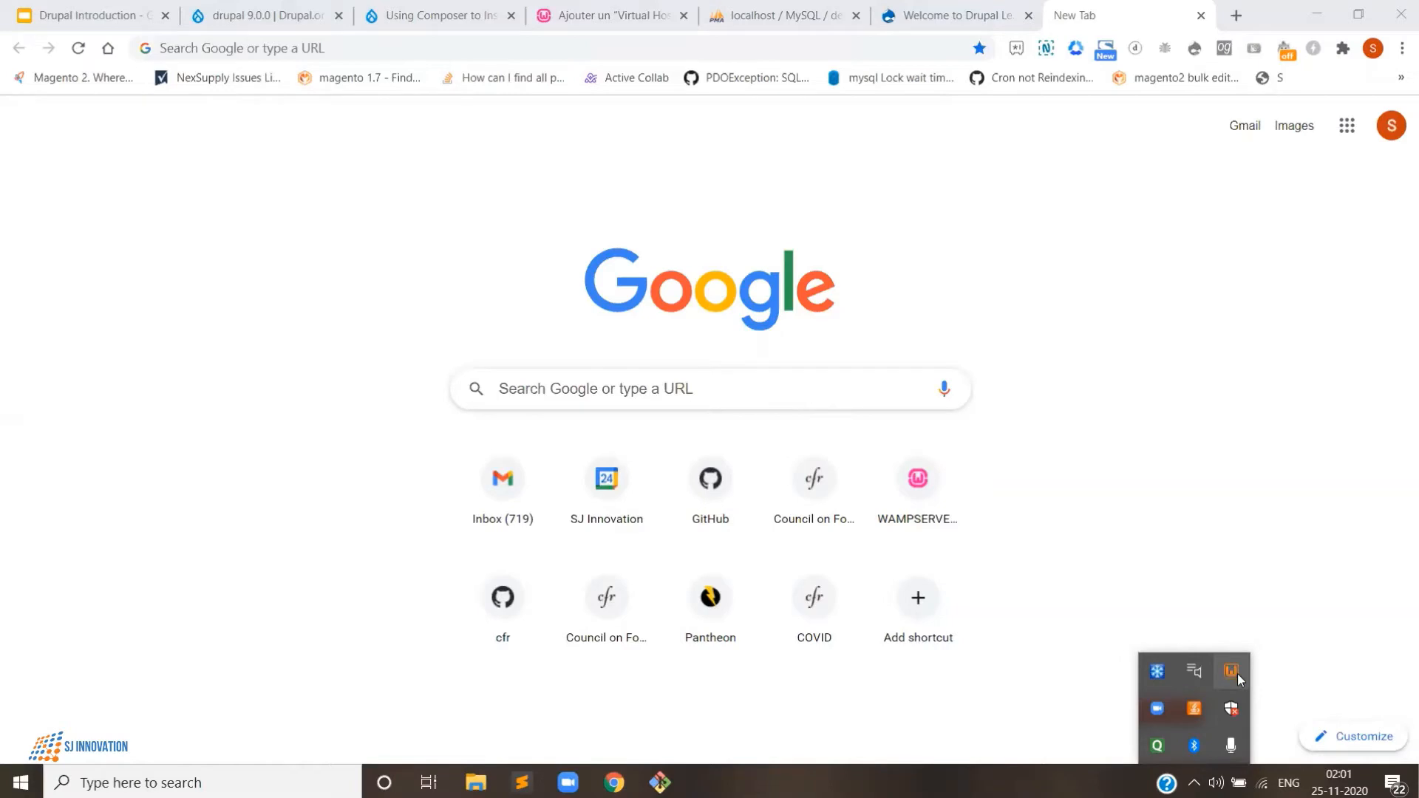
# - Load drupal9learning.sj in the new tab and go to the site's Log in page
pyautogui.click(269, 49)
pyautogui.hotkey('ctrl', 'v')
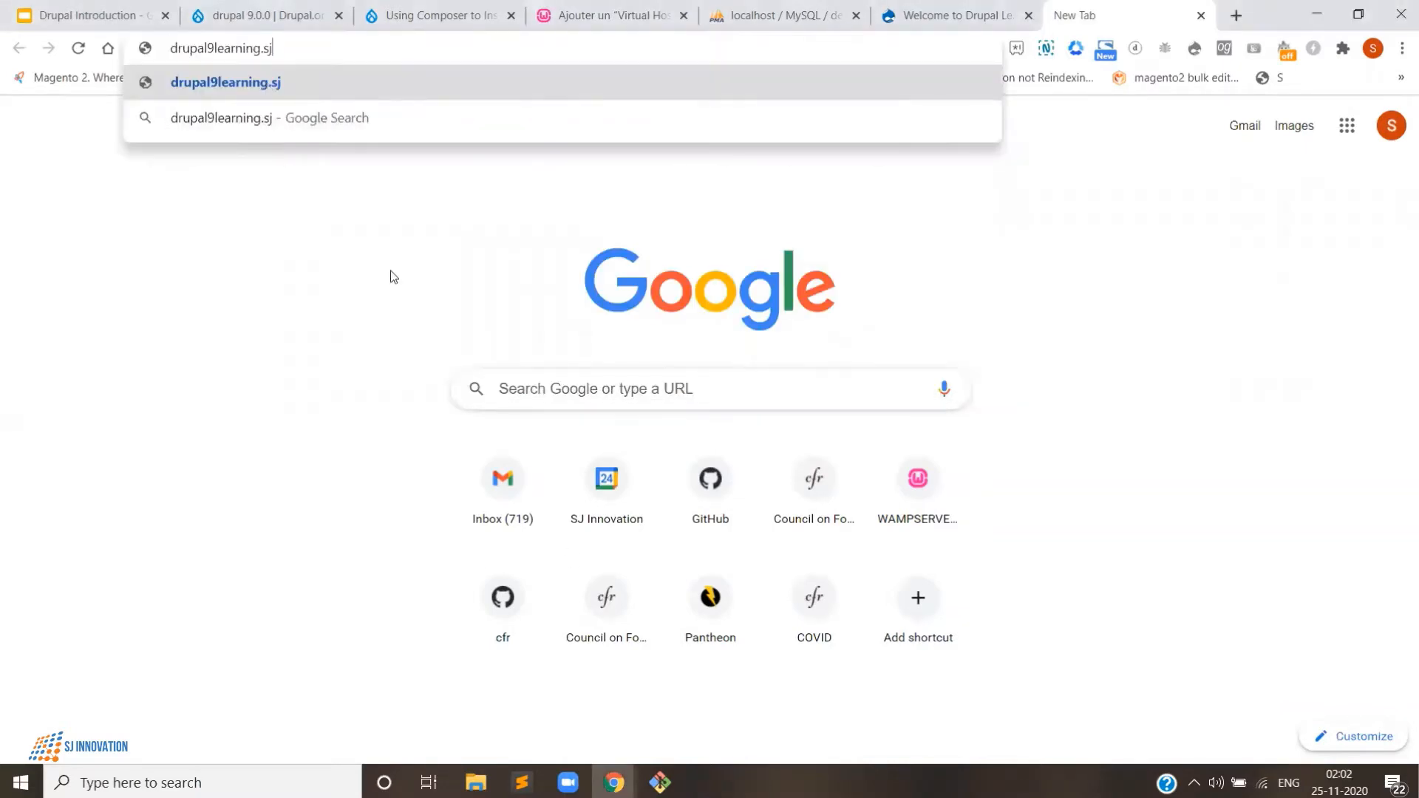
pyautogui.click(1194, 783)
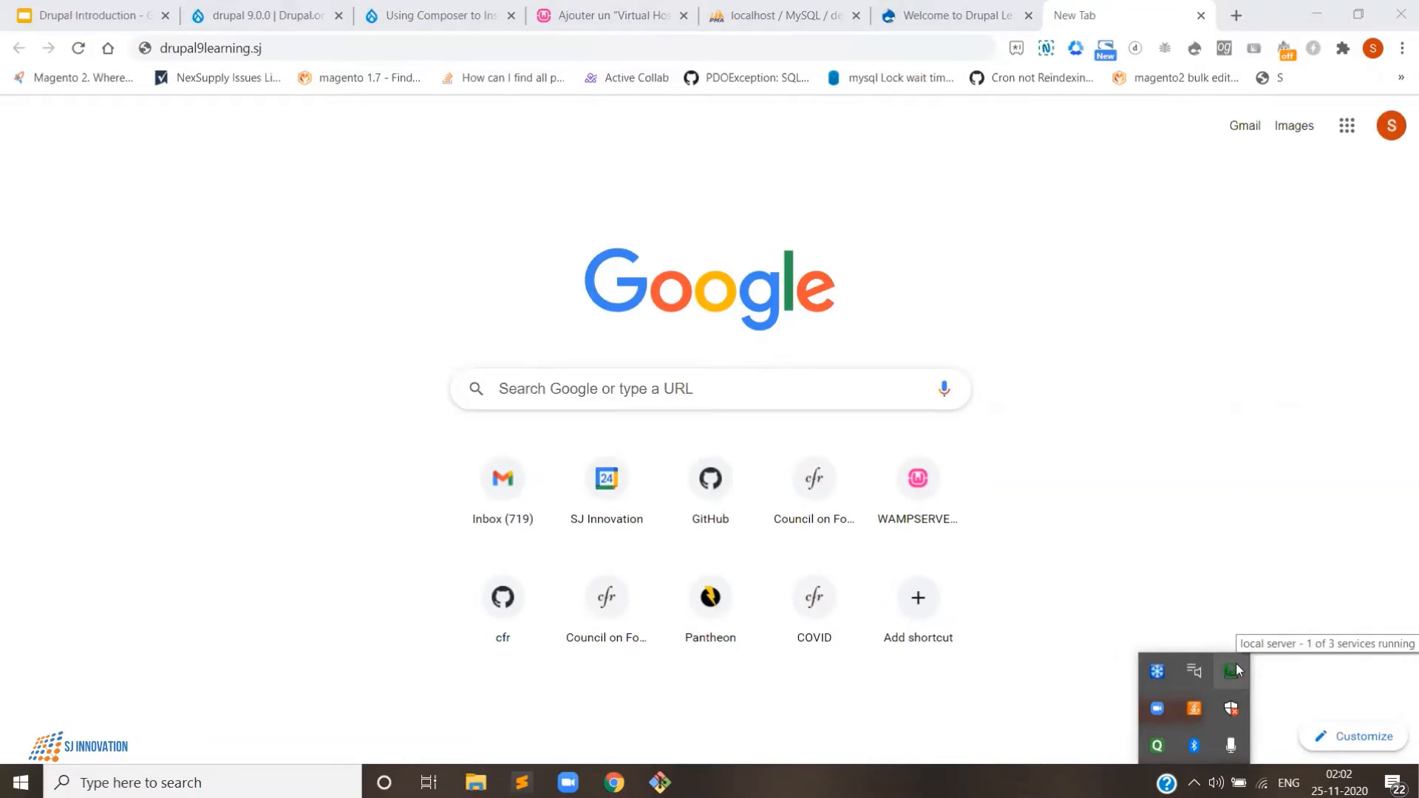
pyautogui.click(306, 45)
pyautogui.press('Return')
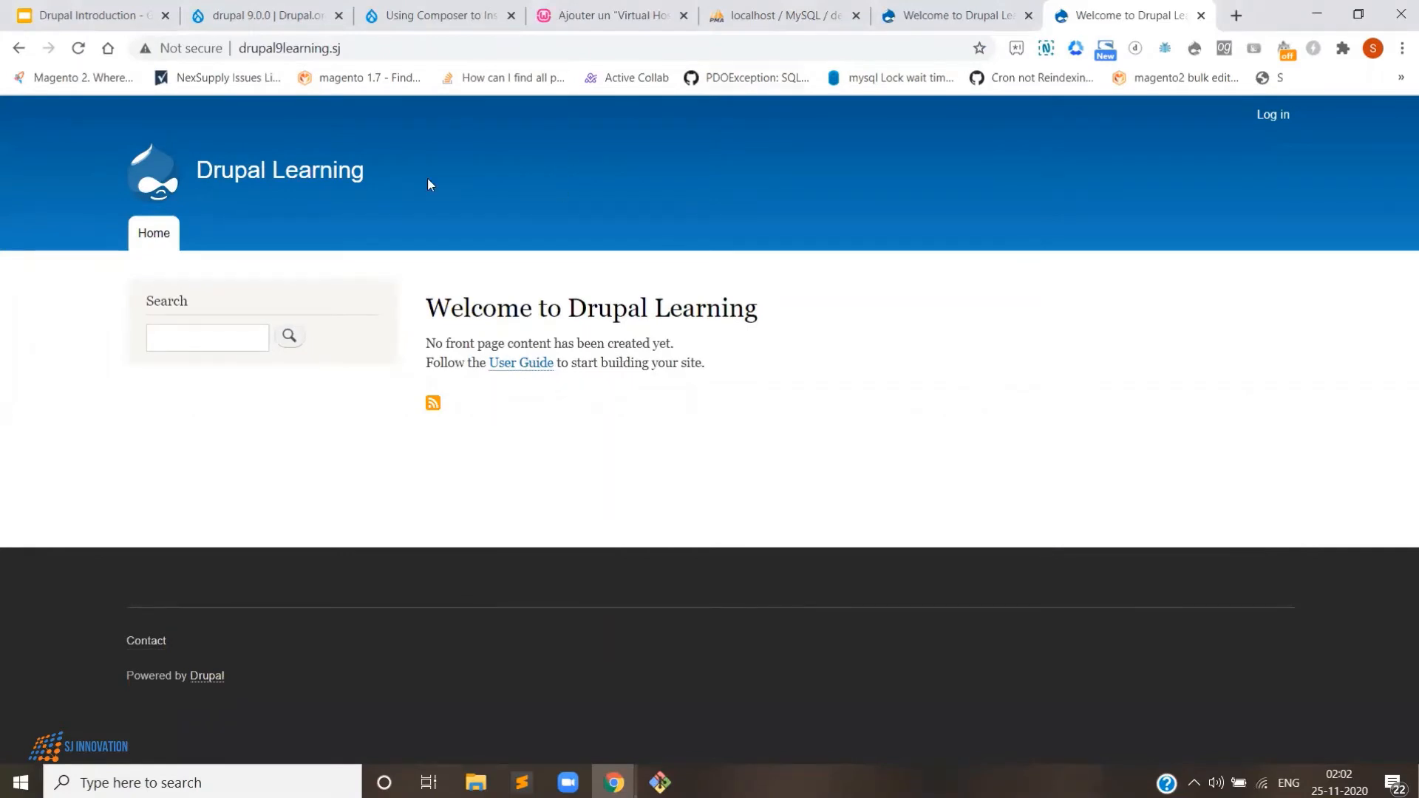
pyautogui.click(377, 53)
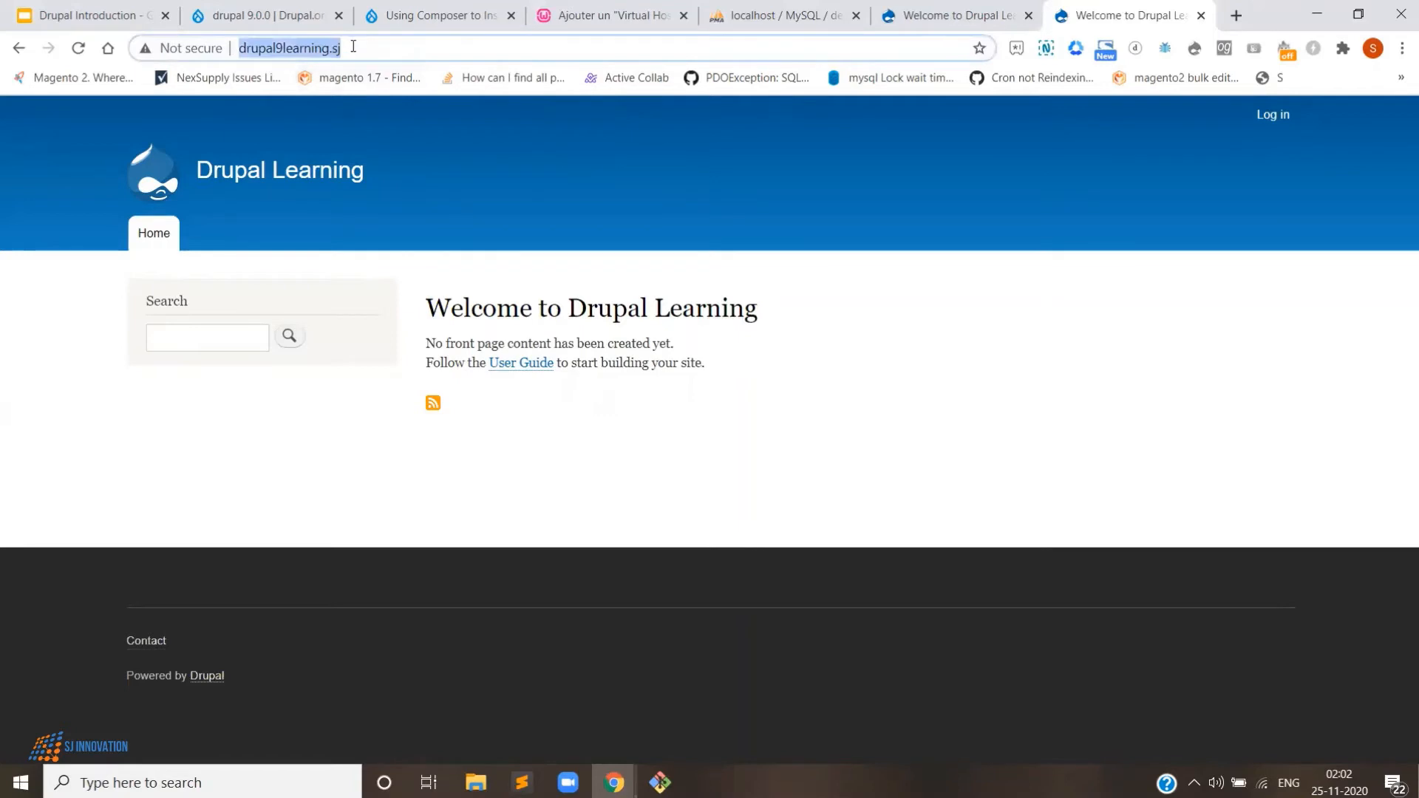
pyautogui.click(353, 46)
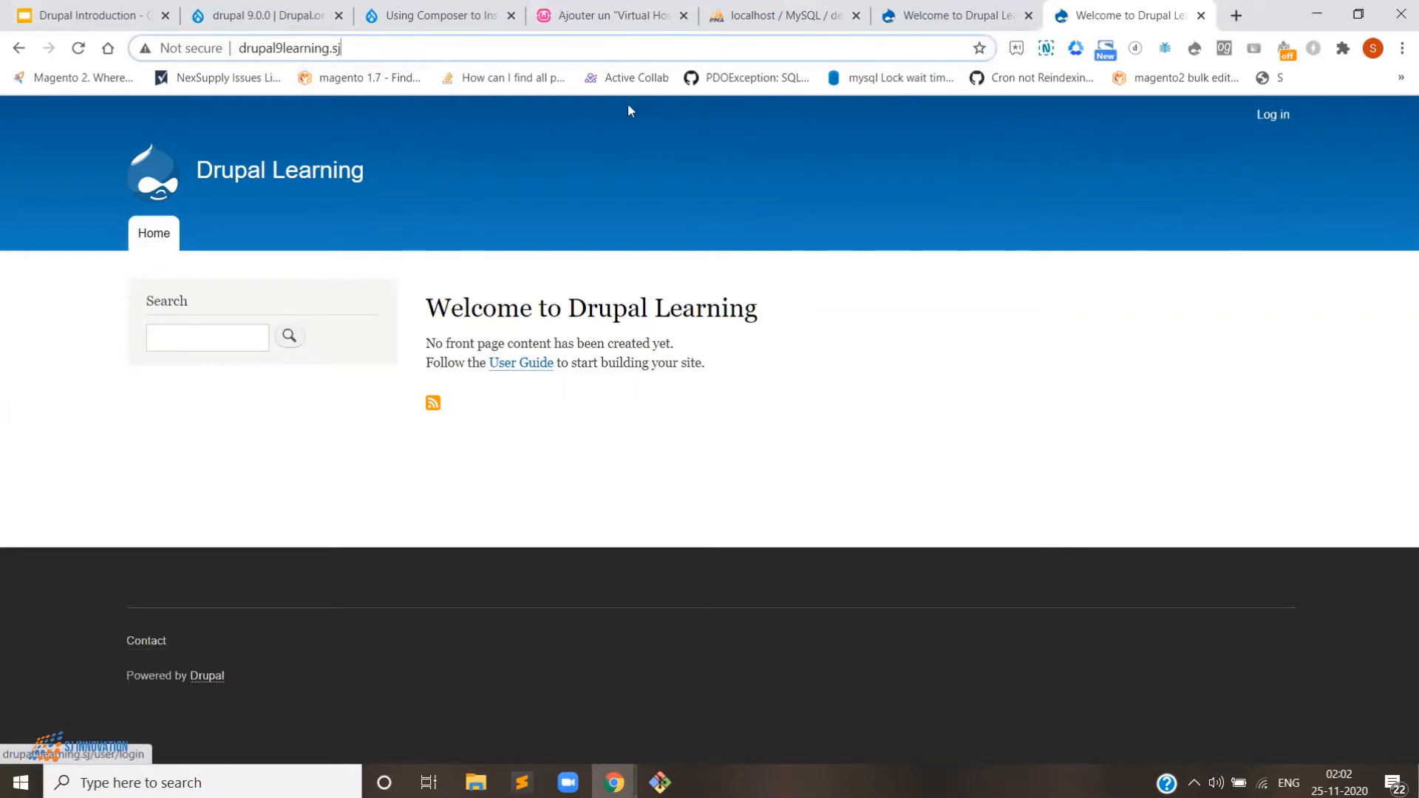
pyautogui.click(1273, 116)
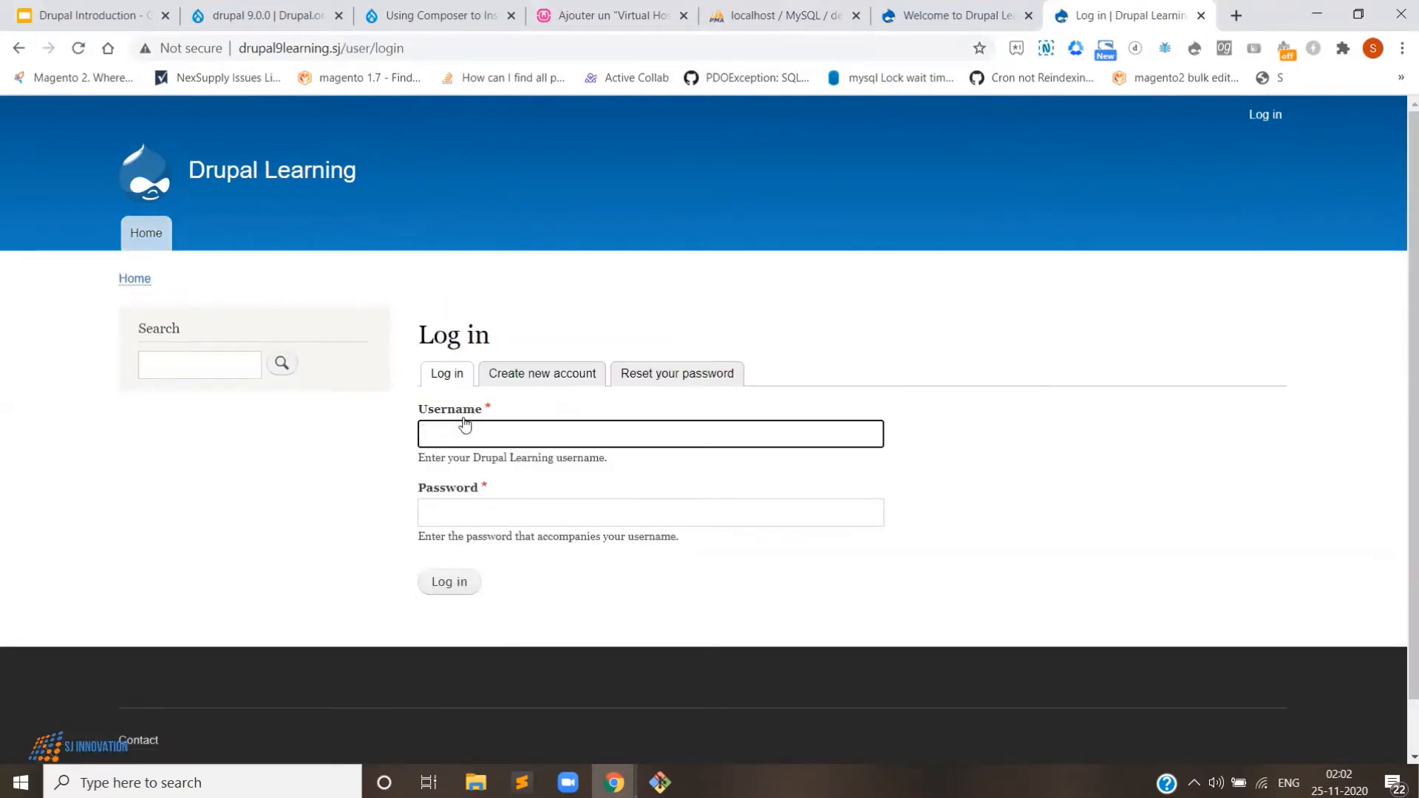
# - Log in to Drupal Learning as admin with the account password, then return to Sublime Text
pyautogui.write('admin')
pyautogui.press('Tab')
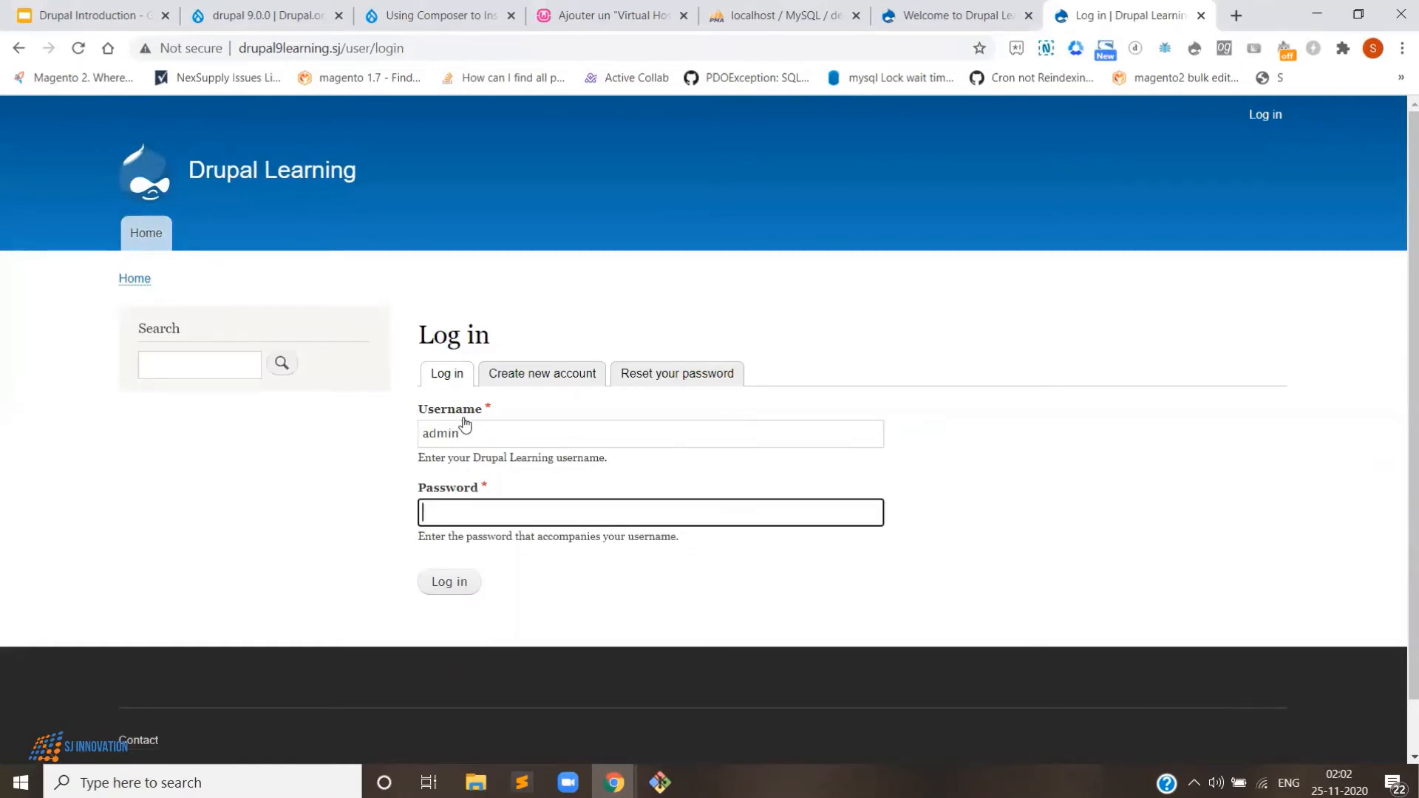
pyautogui.write('admin12345678')
pyautogui.click(452, 581)
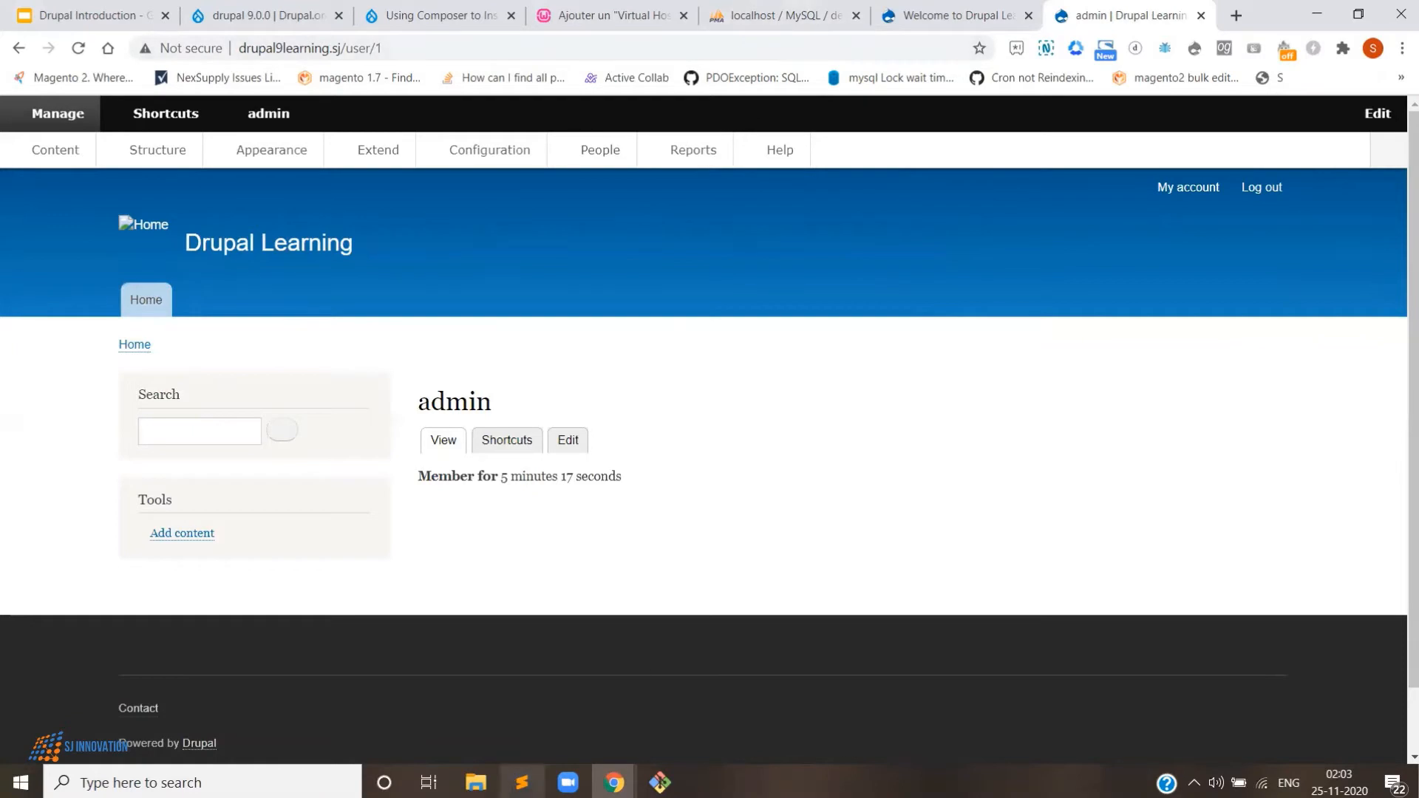
pyautogui.click(526, 783)
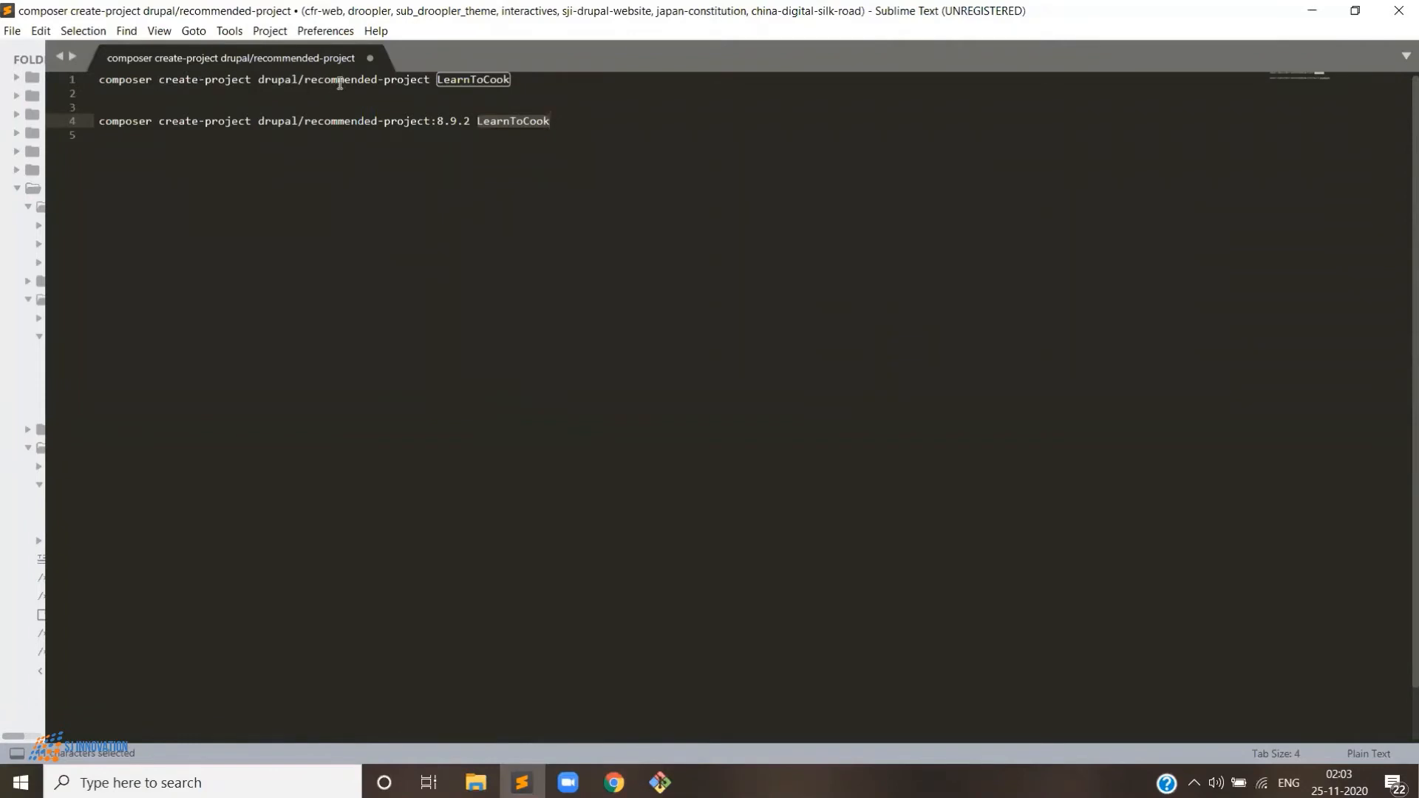
# - Copy the 'composer create-project drupal/recommended-project LearnToCook' command from Sublime Text into Git Bash's reach
pyautogui.doubleClick(473, 81)
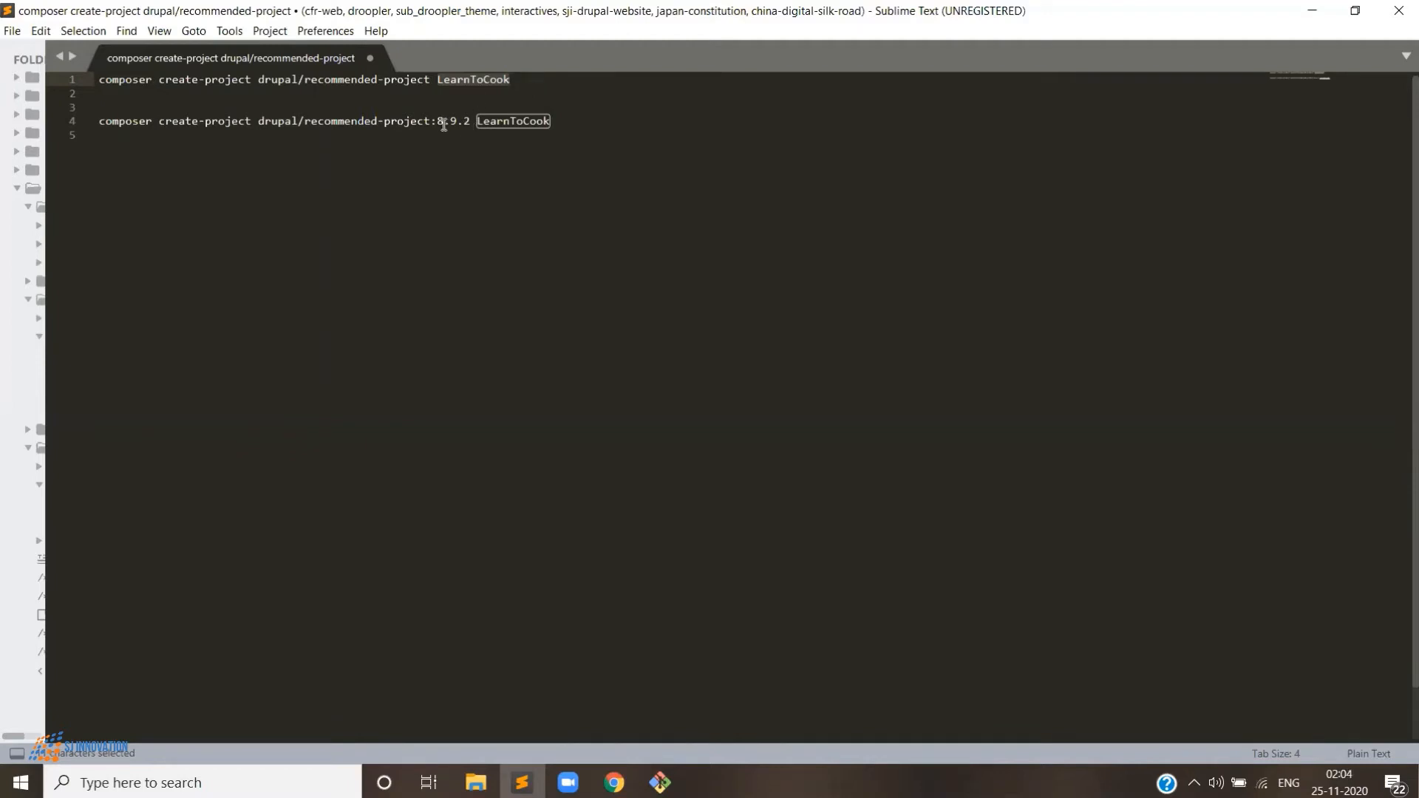
pyautogui.moveTo(437, 123); pyautogui.dragTo(474, 123)
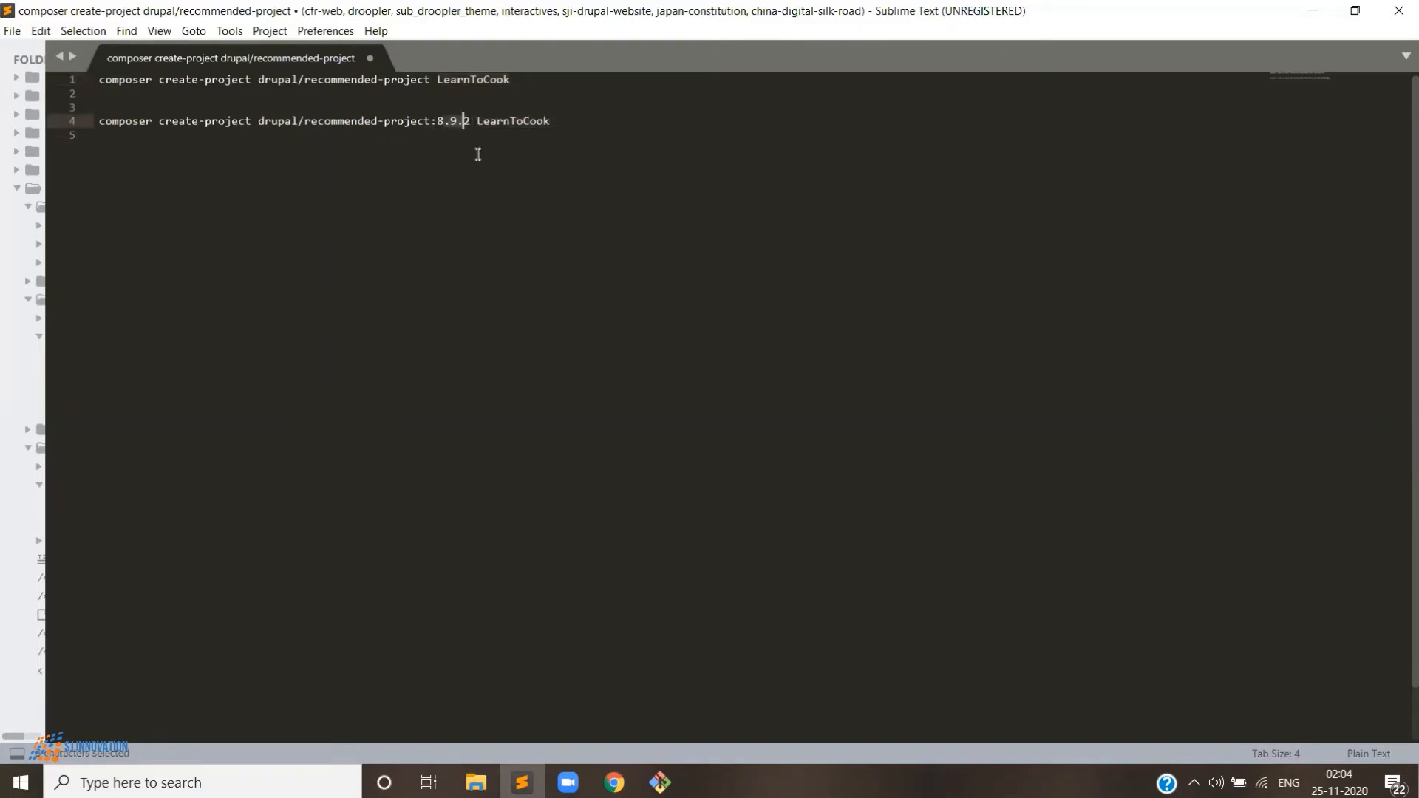
pyautogui.moveTo(514, 80); pyautogui.dragTo(377, 79)
pyautogui.moveTo(283, 63); pyautogui.dragTo(96, 70)
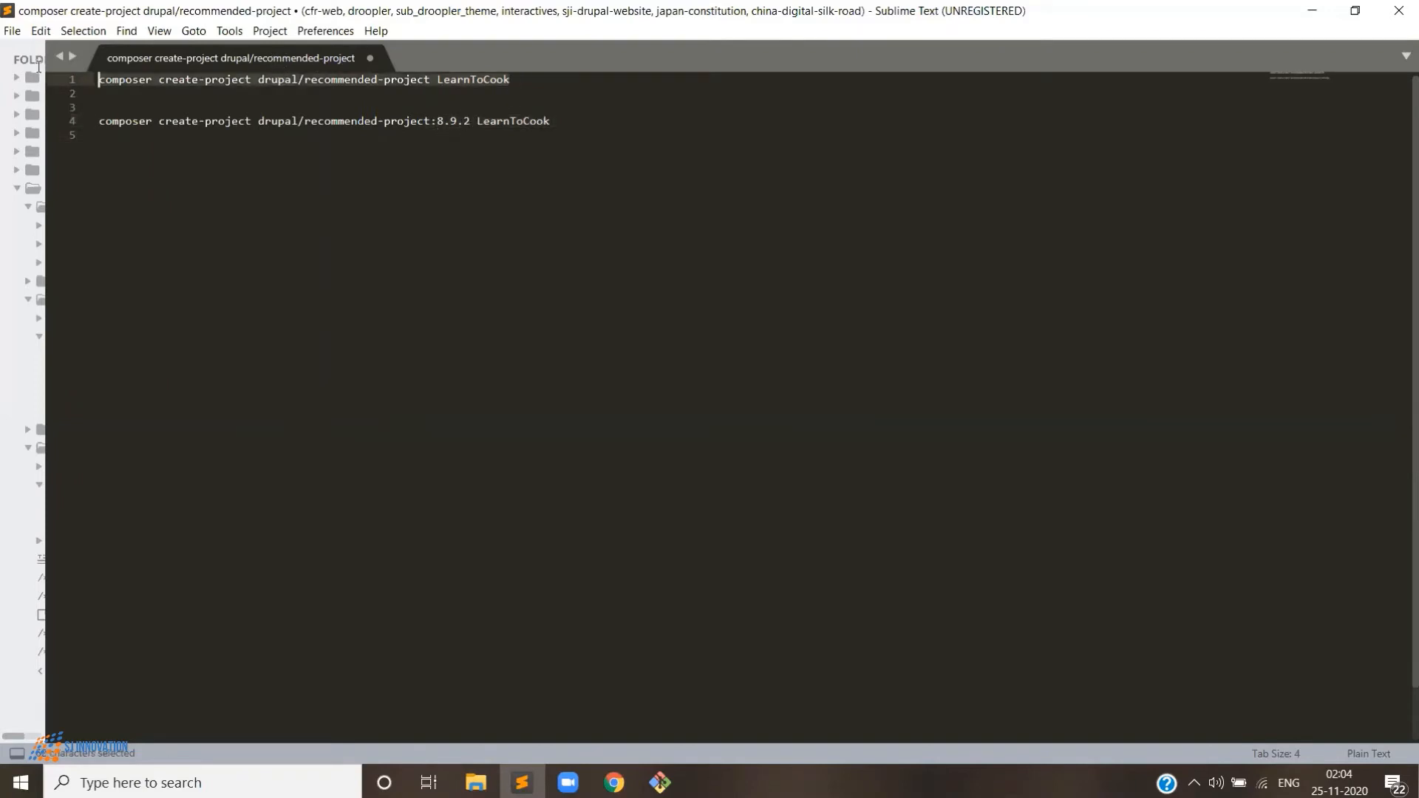
pyautogui.hotkey('ctrl', 'c')
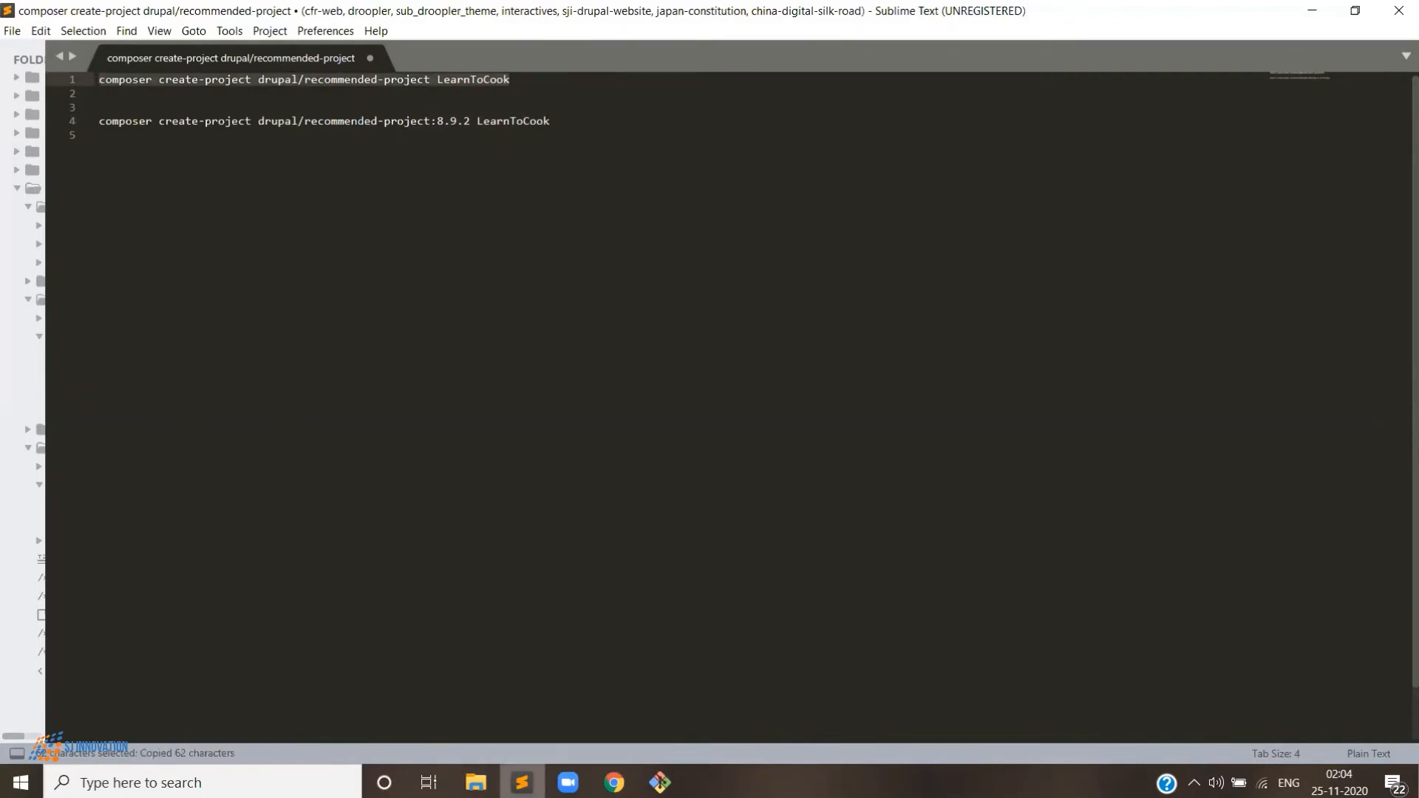
pyautogui.click(661, 782)
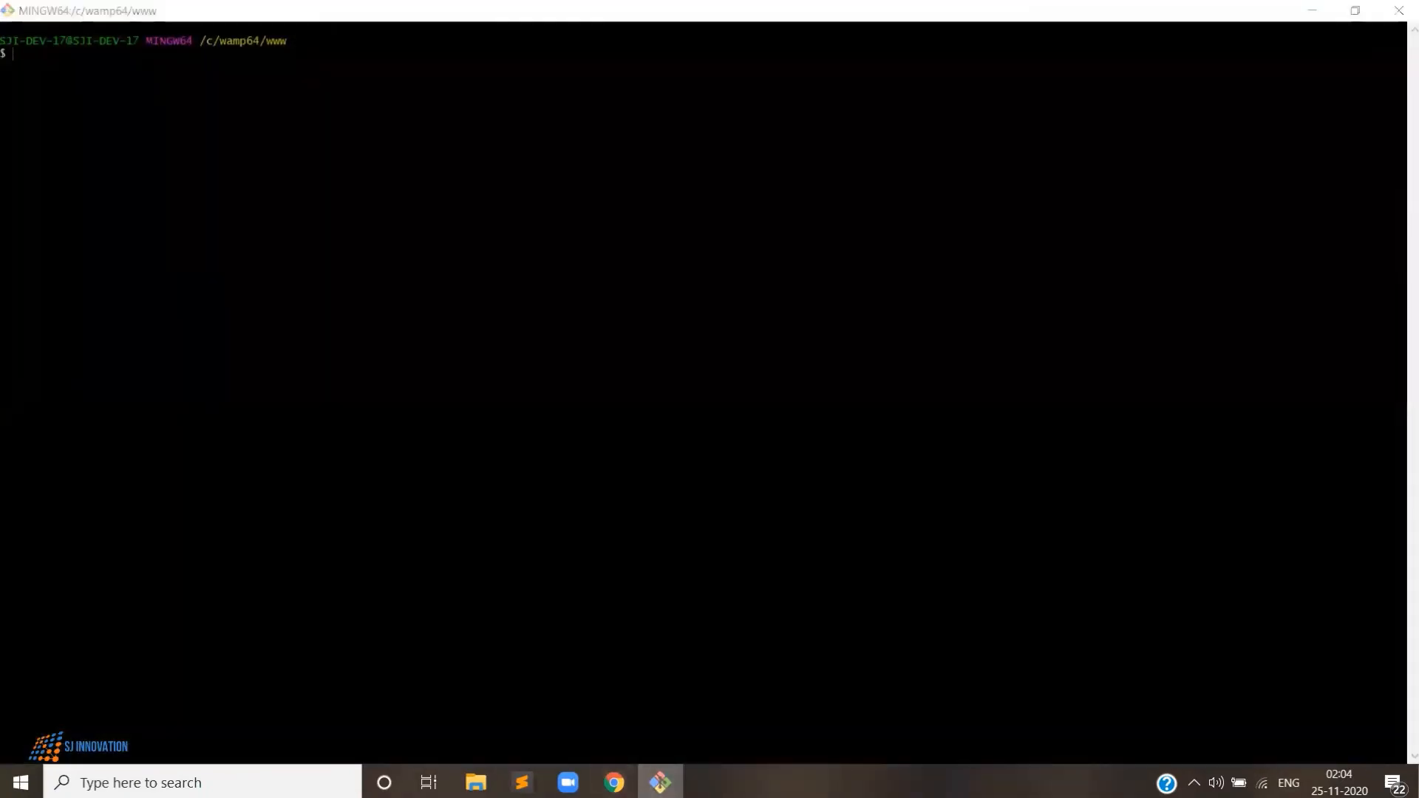
pyautogui.hotkey('alt', 'Tab')
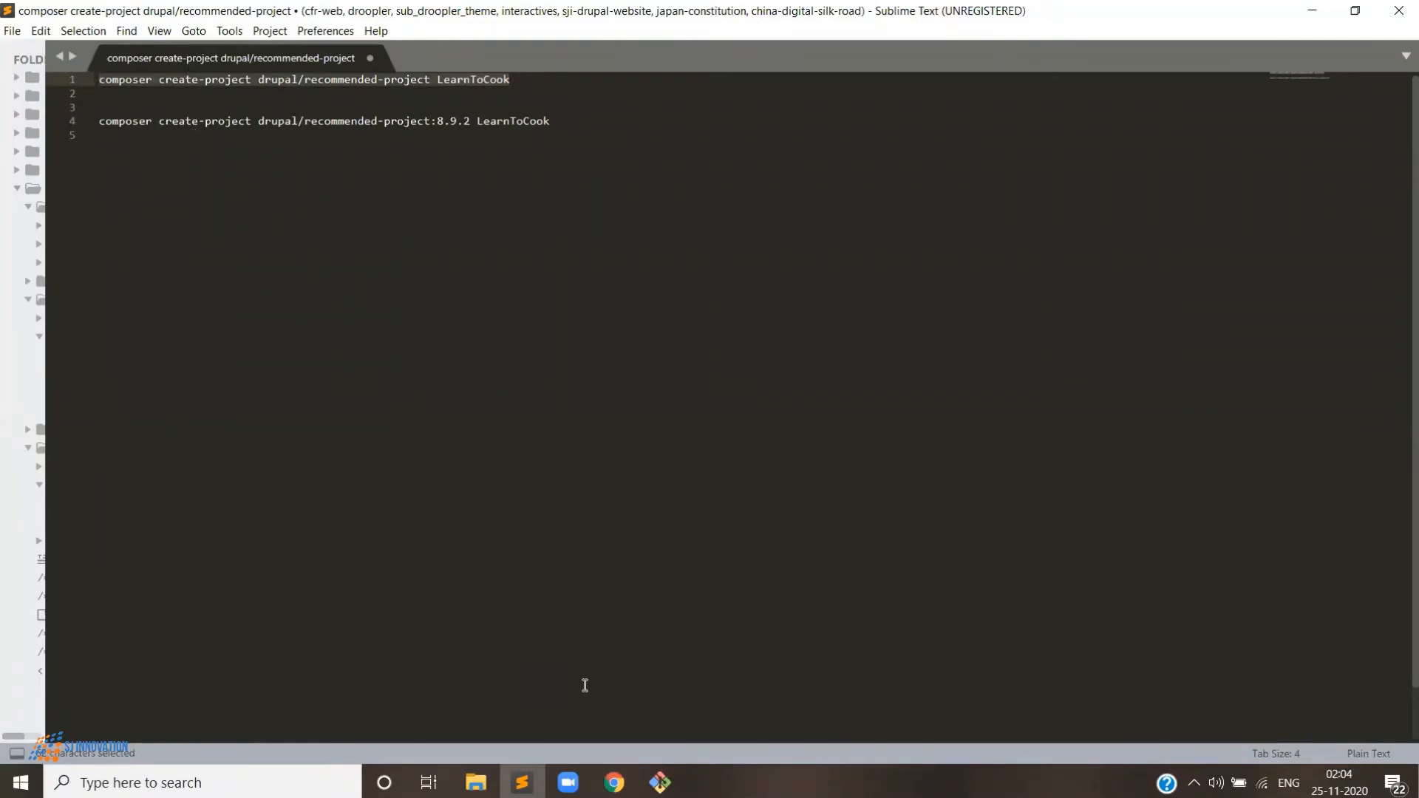
pyautogui.hotkey('alt', 'Tab')
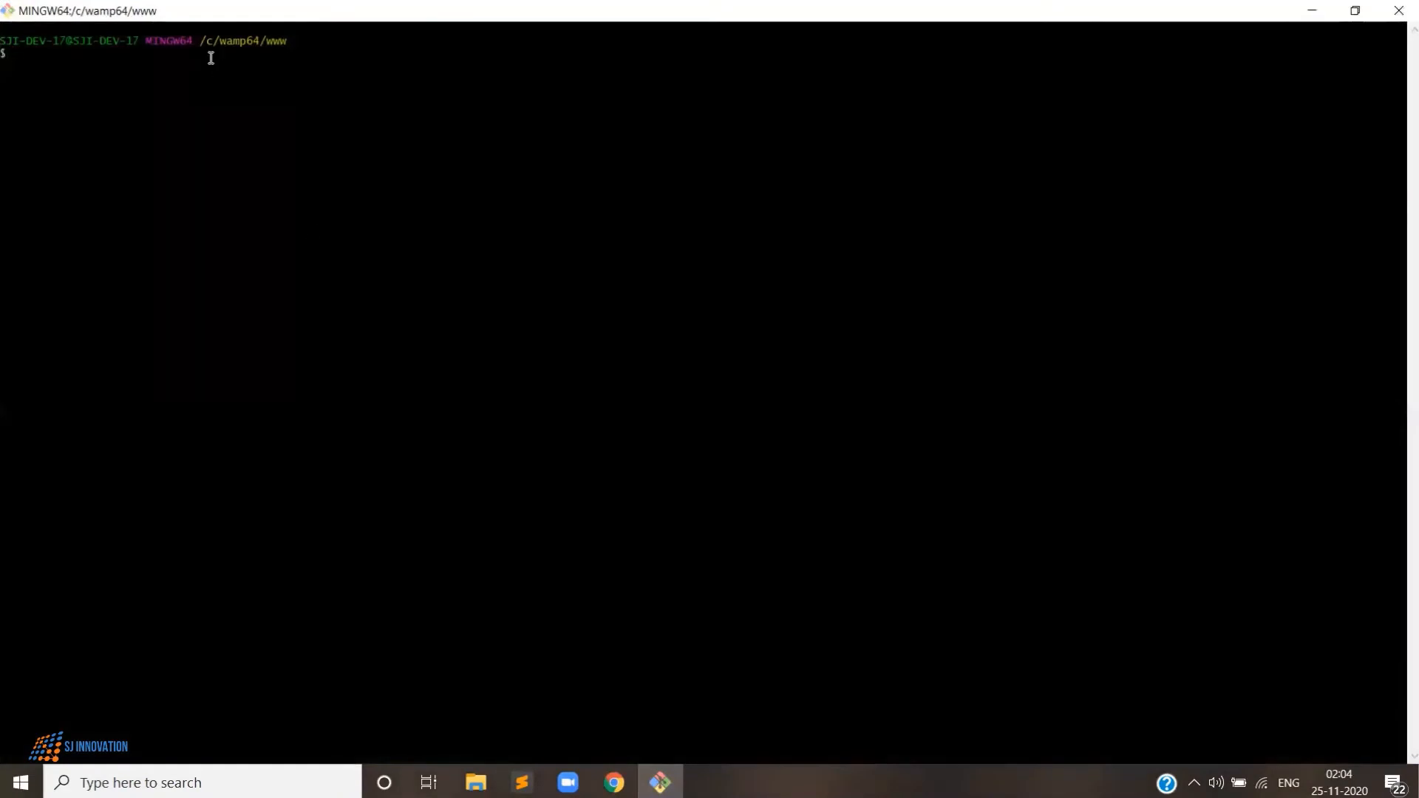
pyautogui.rightClick(275, 54)
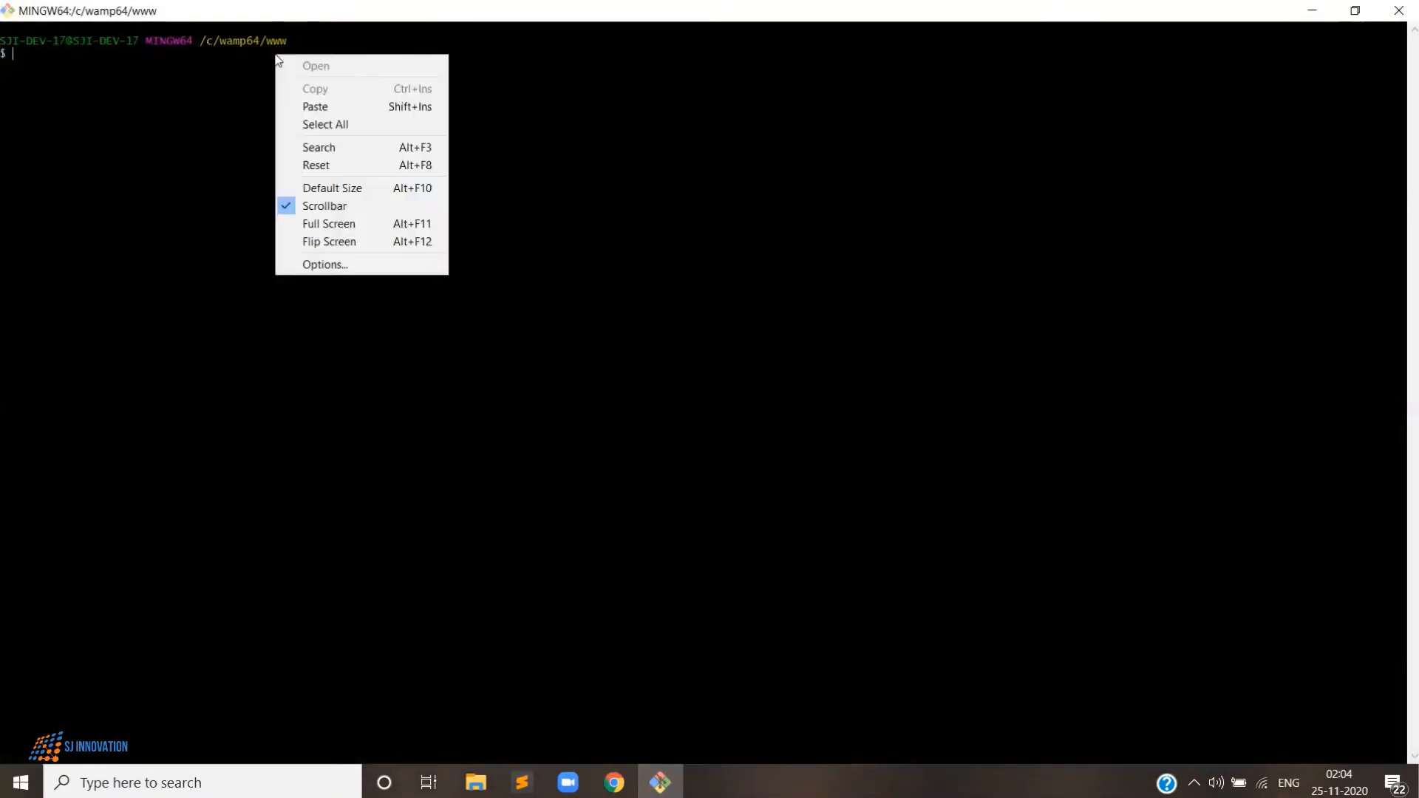
pyautogui.click(312, 104)
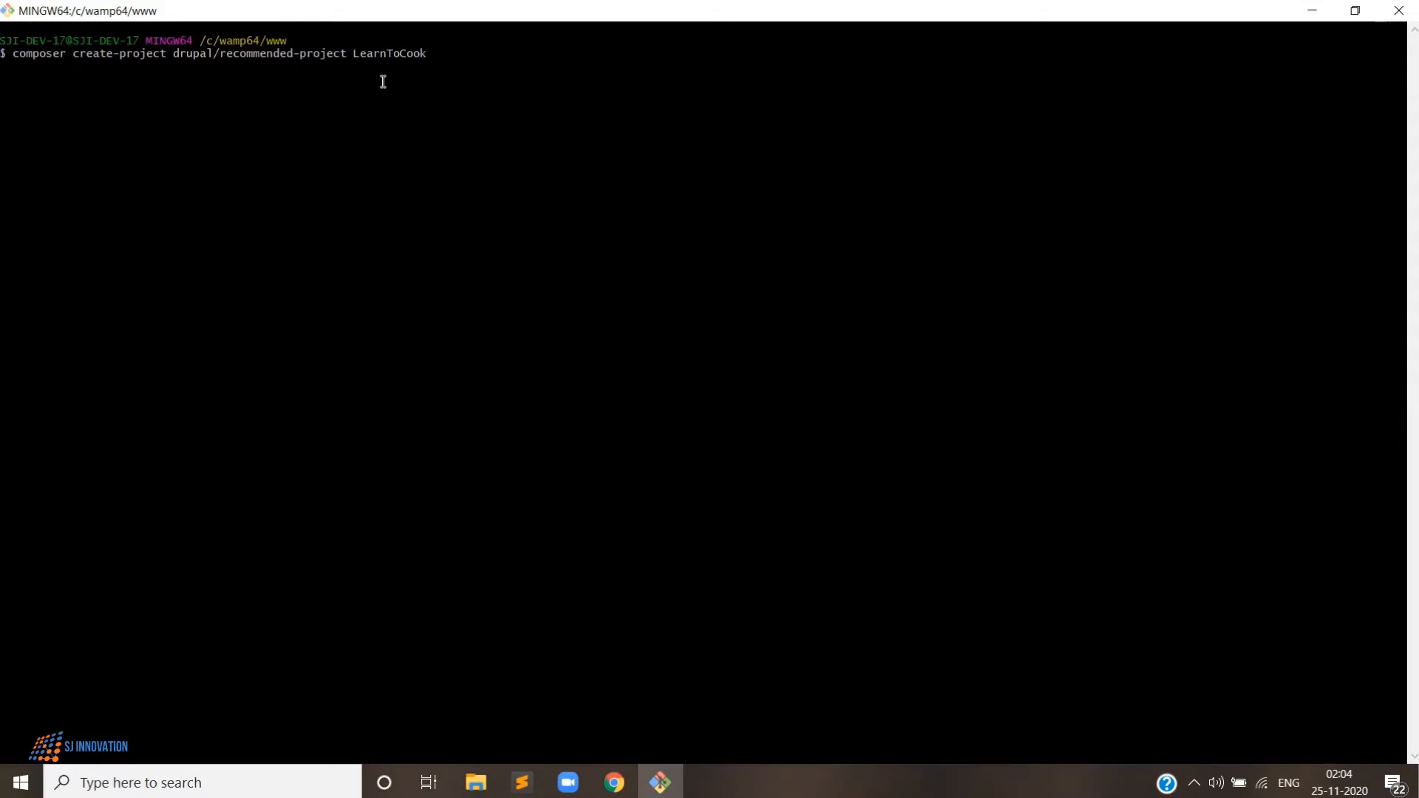
pyautogui.press('Return')
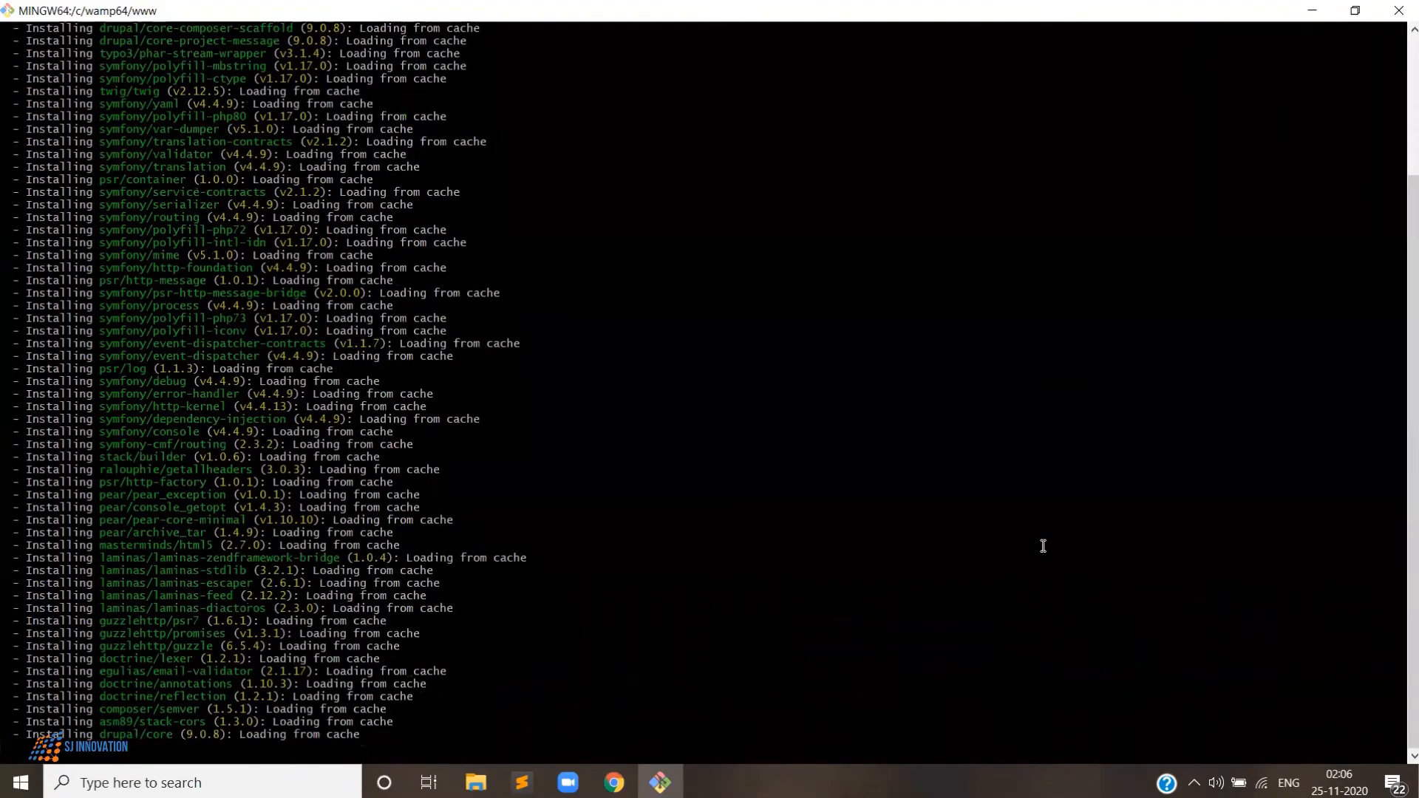
pyautogui.scroll(5, 1043, 545)
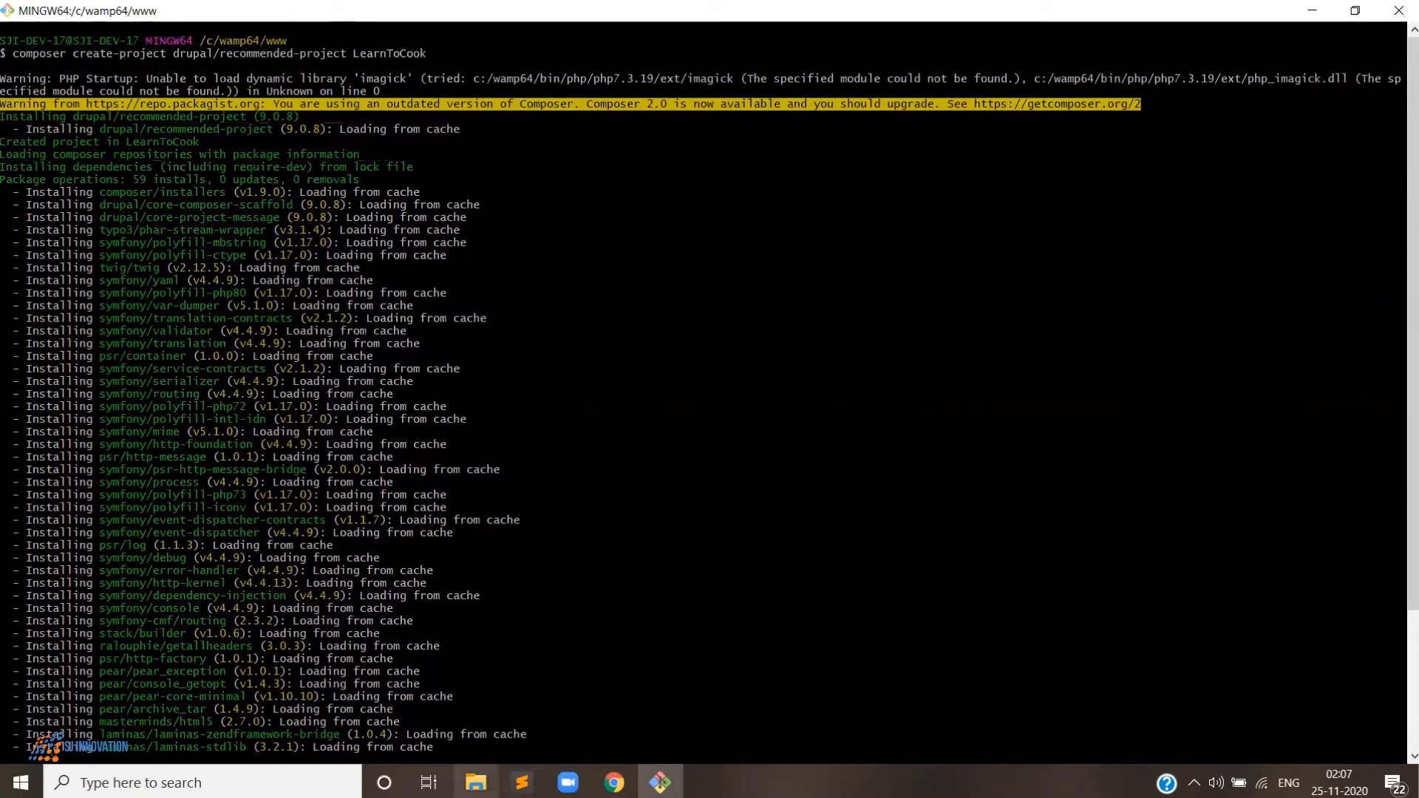
pyautogui.click(476, 783)
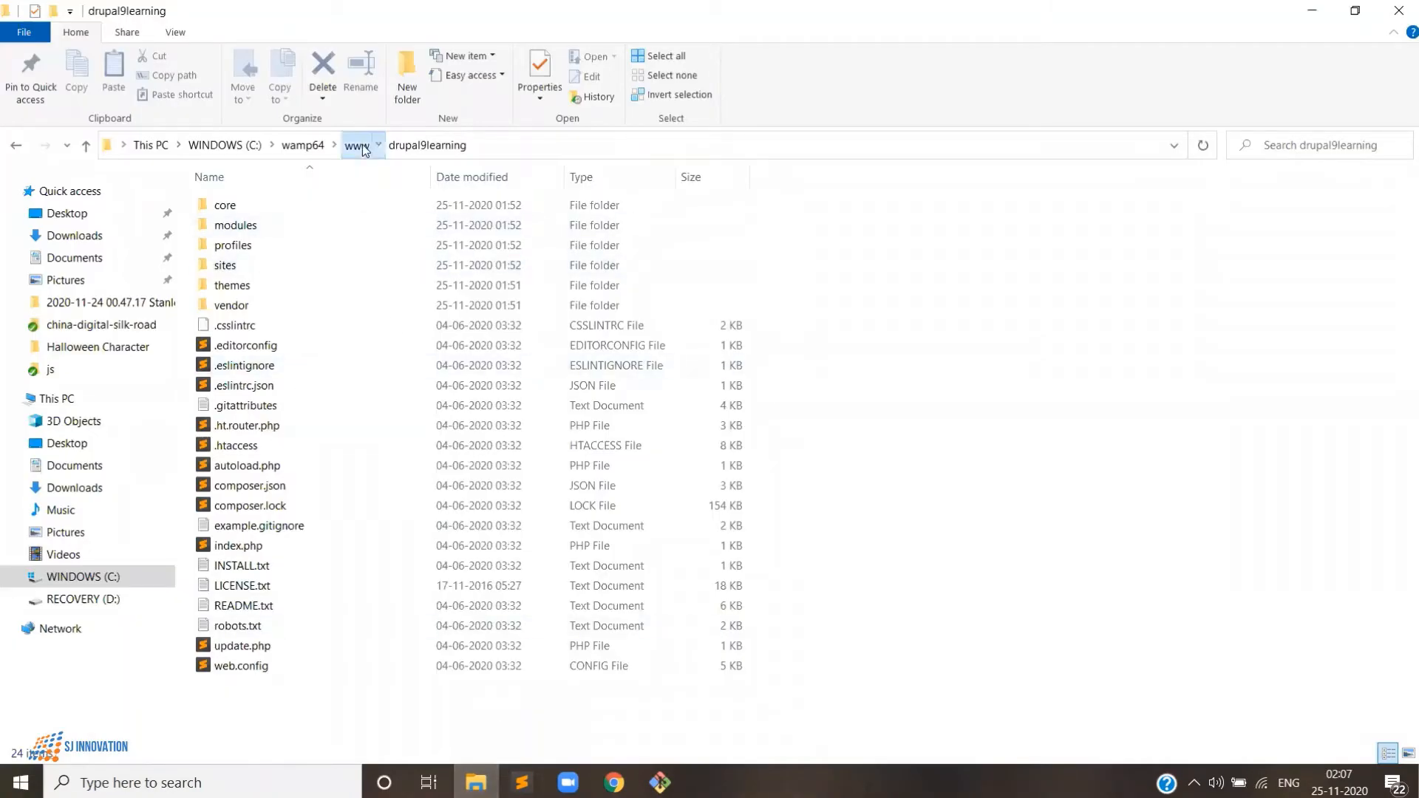
# - Browse to www\LearnToCook\web in File Explorer, which holds only core, then return to Git Bash
pyautogui.click(362, 144)
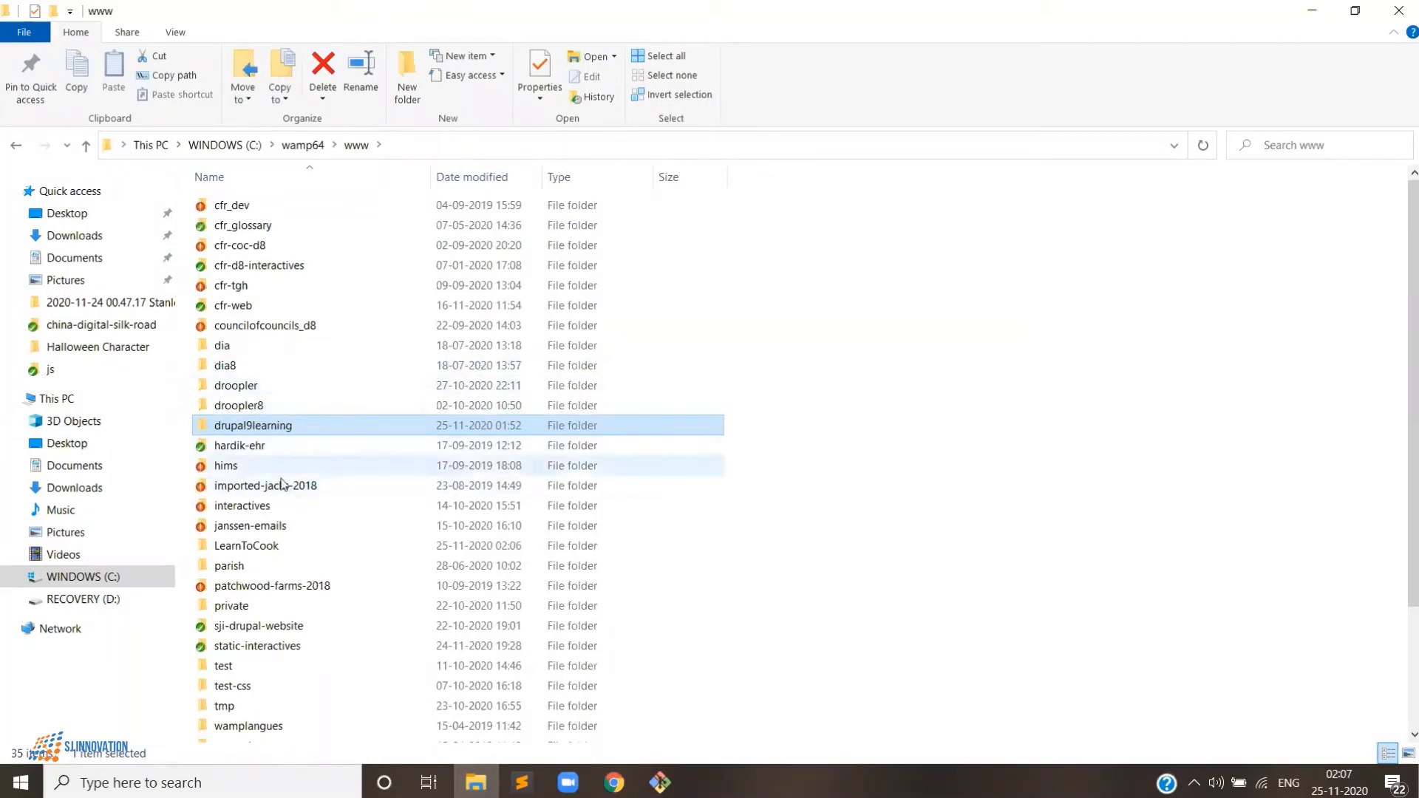
pyautogui.doubleClick(283, 553)
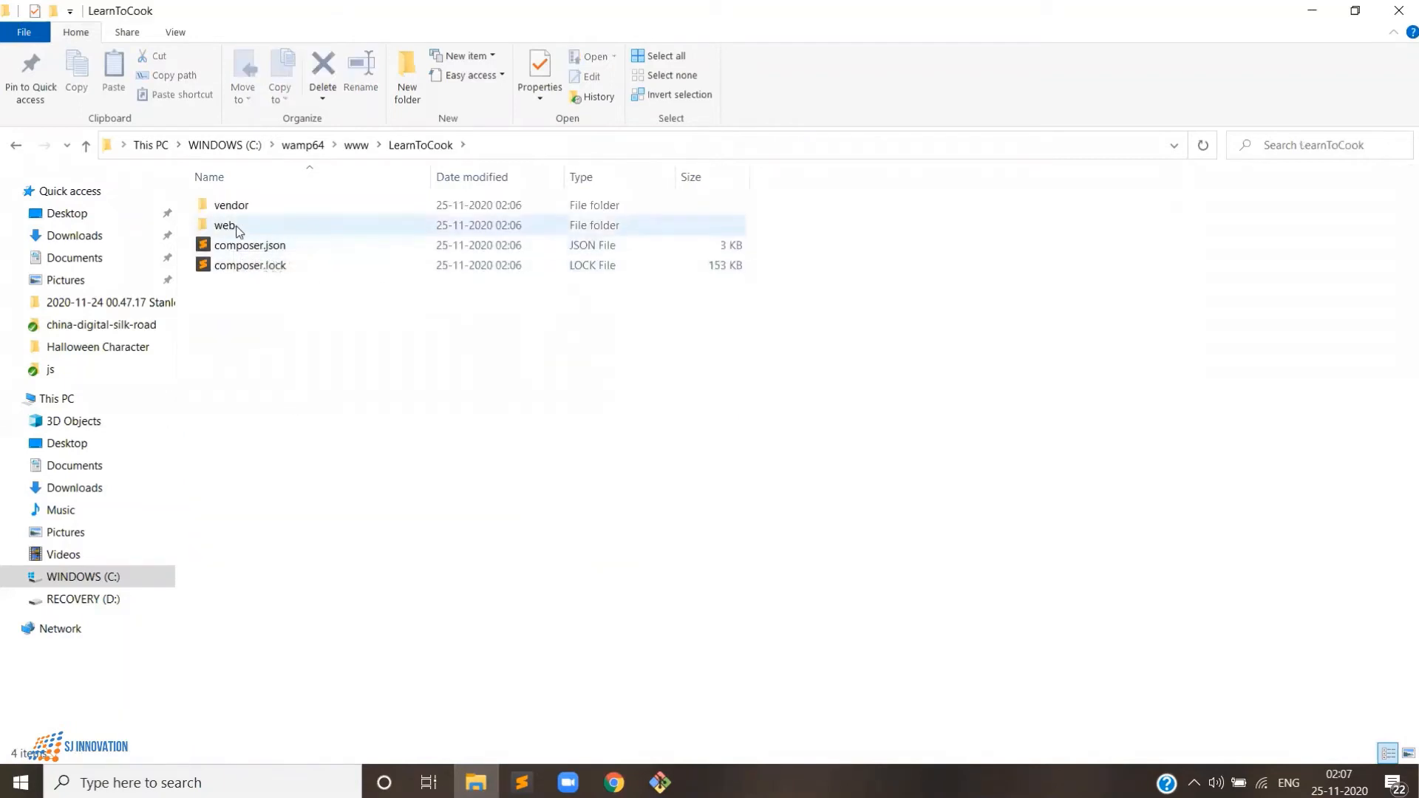
pyautogui.doubleClick(237, 228)
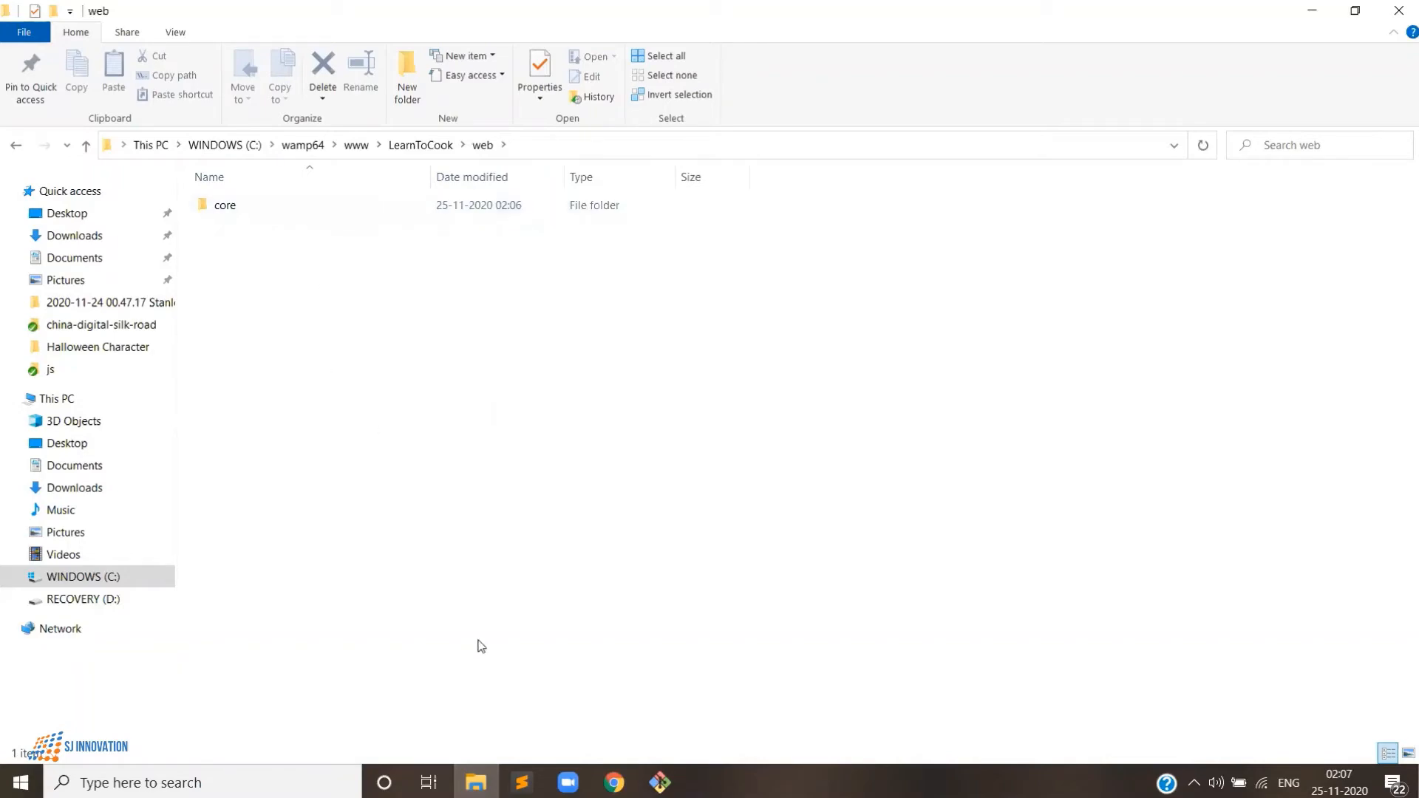
pyautogui.click(661, 782)
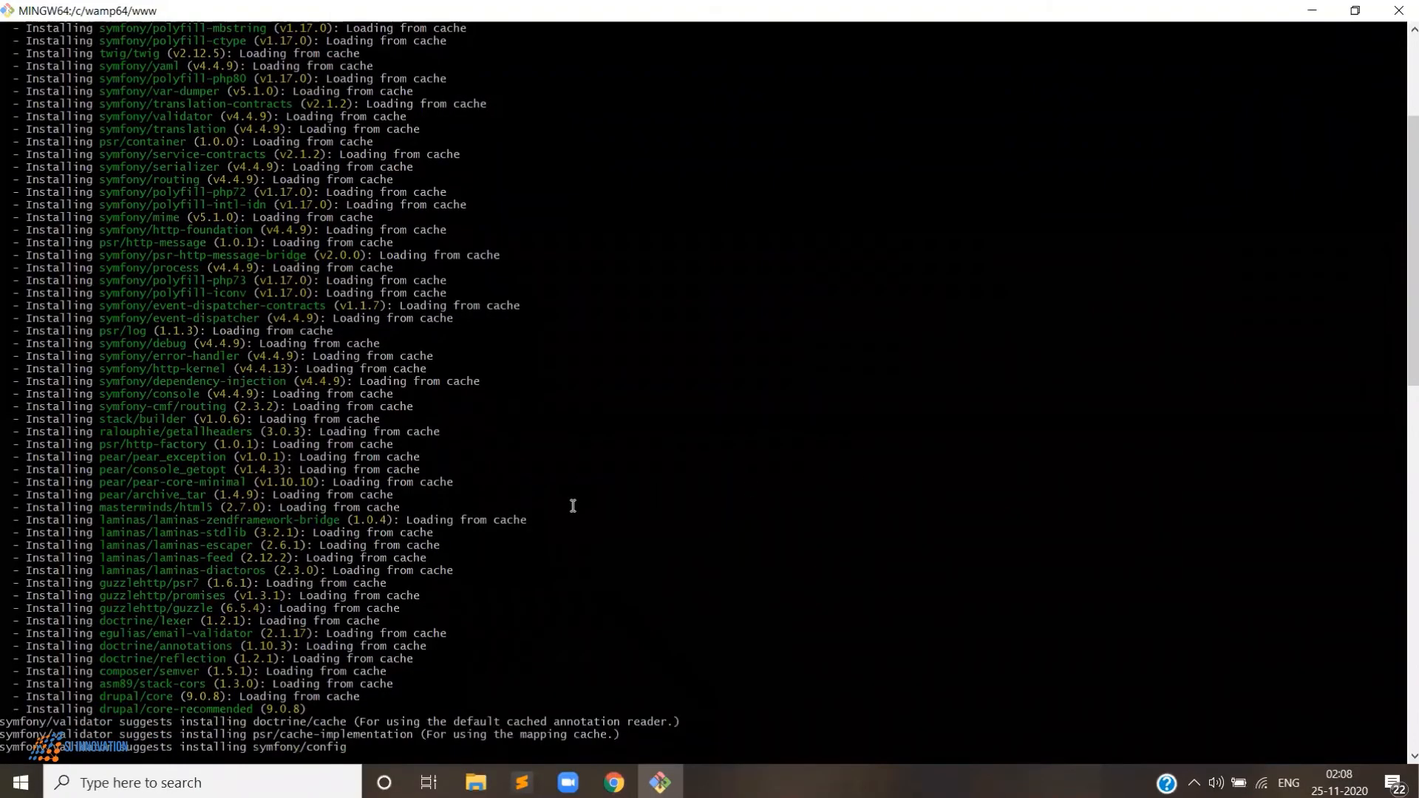
# - Confirm the codebase finished installing and LearnToCook\web is populated, then go to Chrome's Drupal admin page
pyautogui.scroll(3, 573, 507)
pyautogui.scroll(-3, 292, 294)
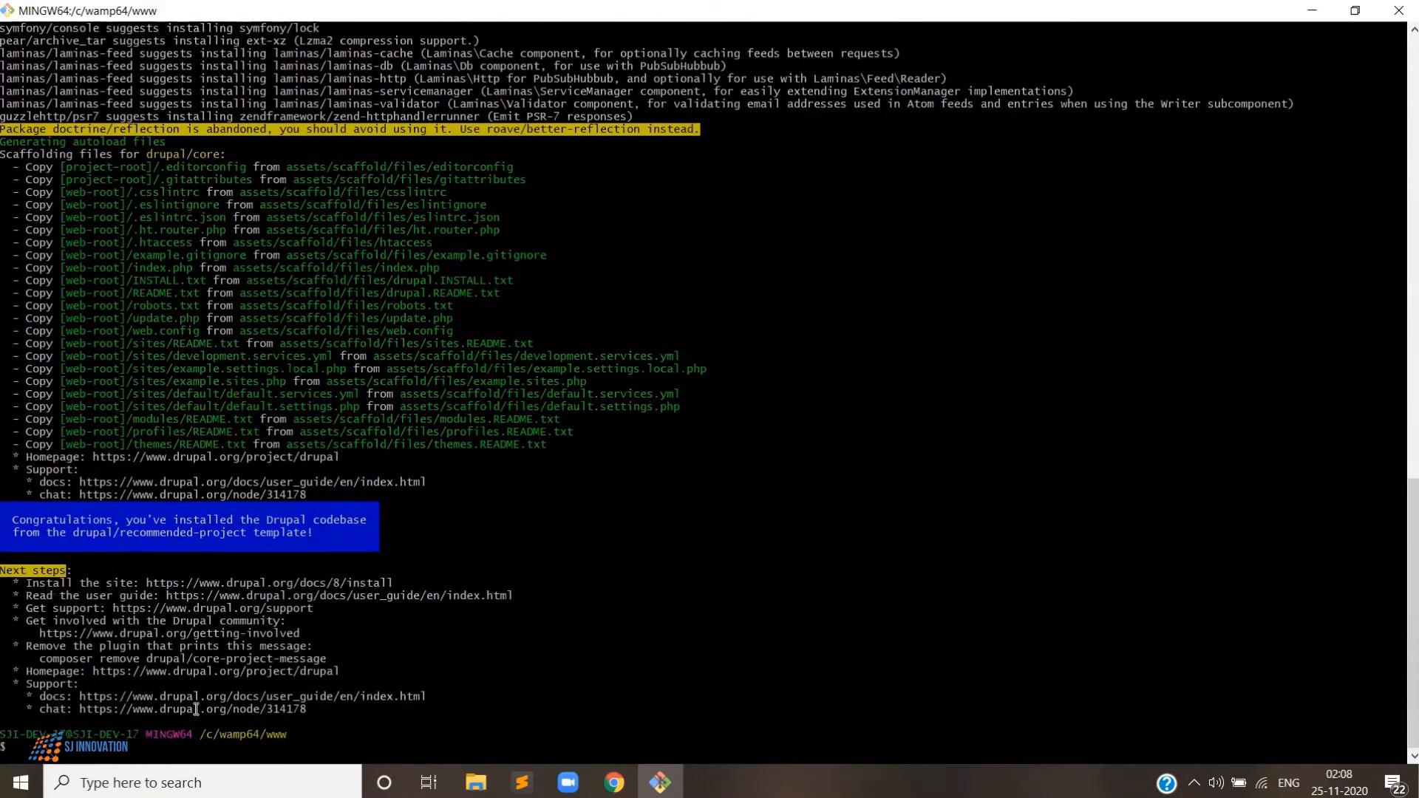
pyautogui.click(476, 783)
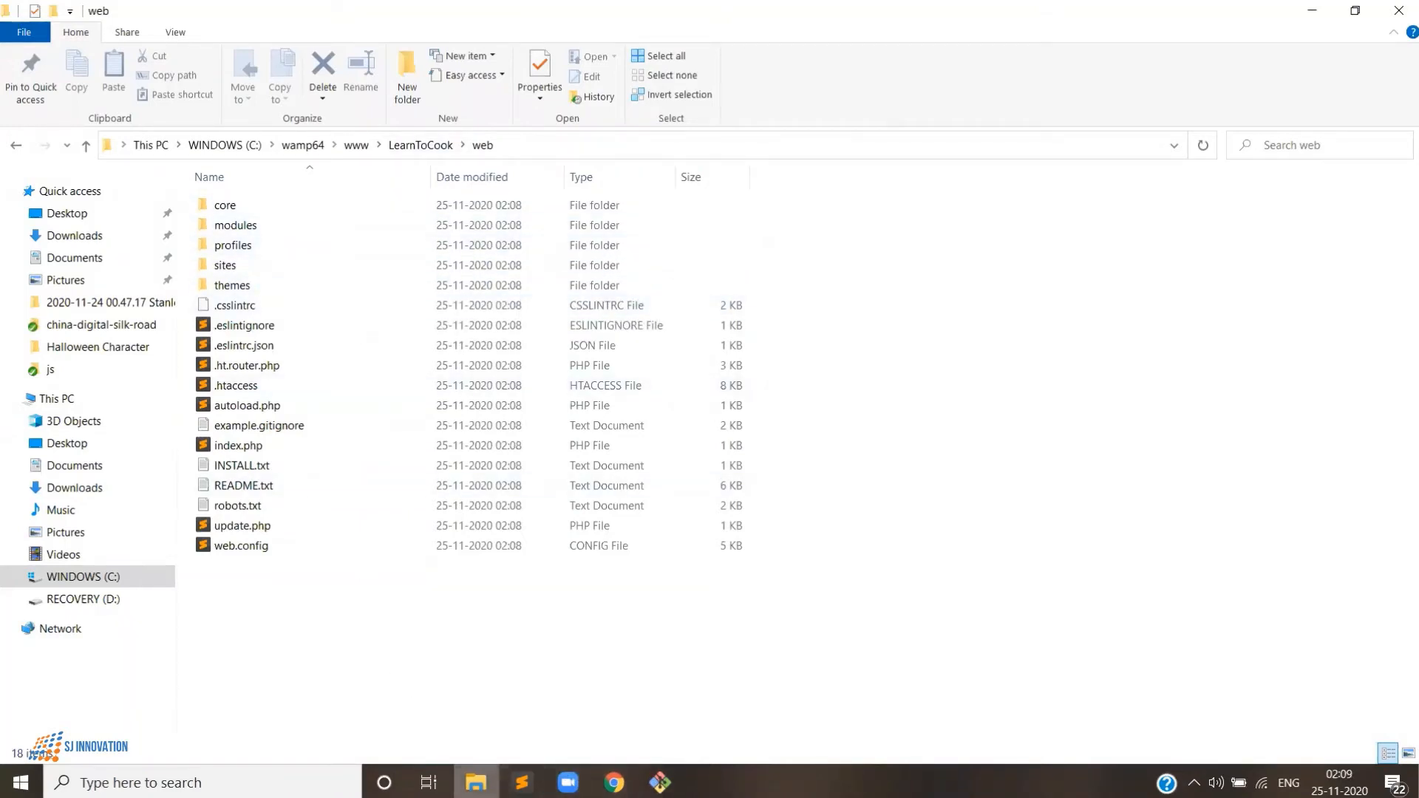
pyautogui.click(476, 783)
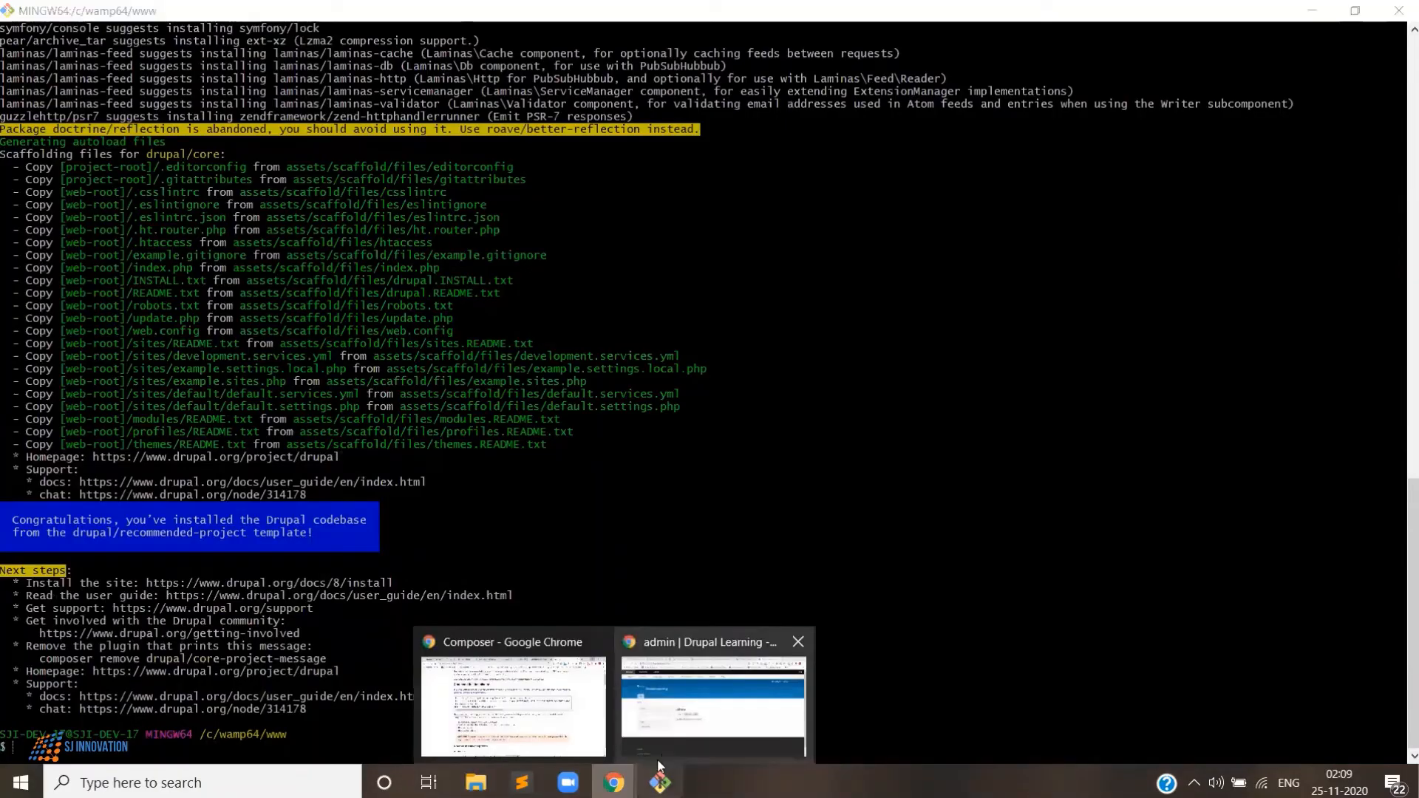
pyautogui.click(680, 690)
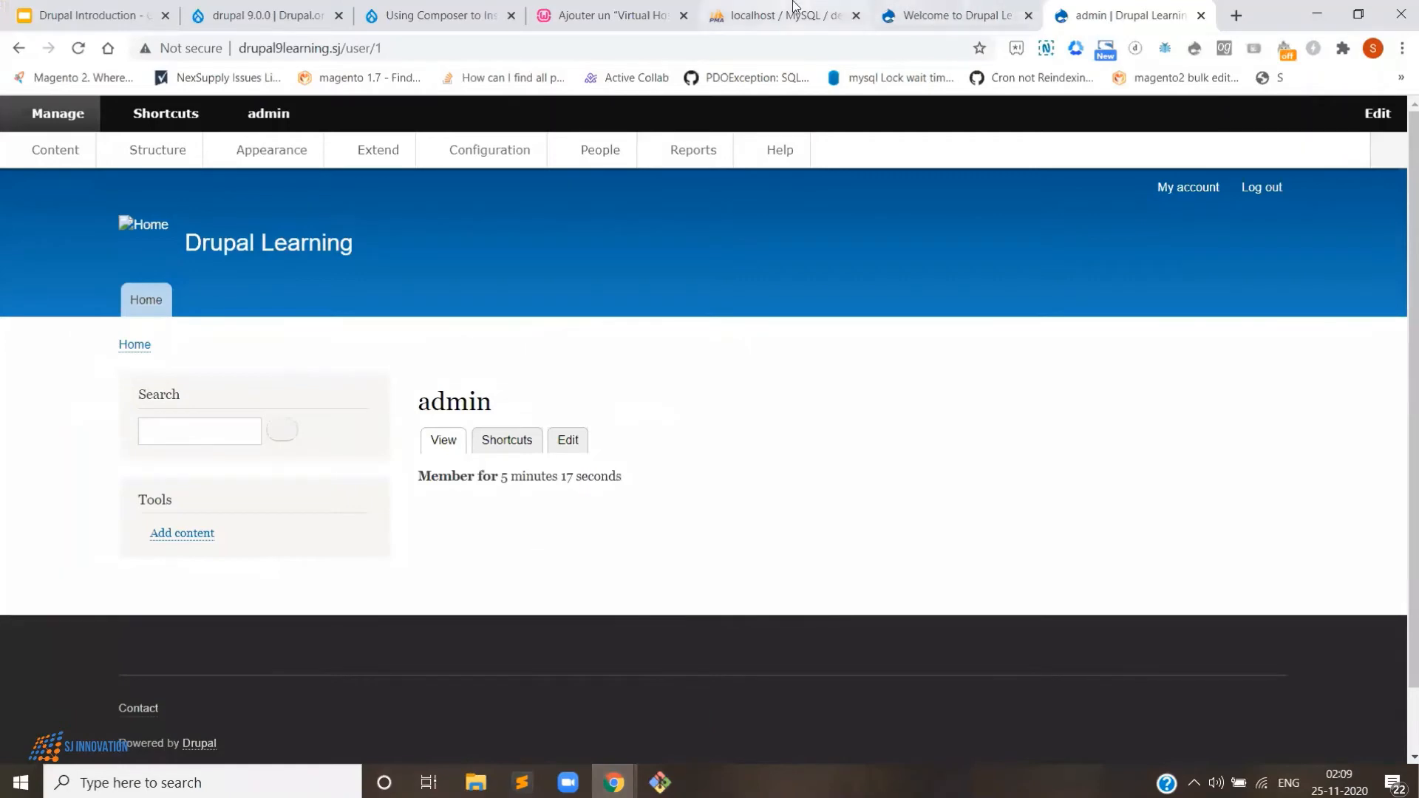
# - Create an empty phpMyAdmin database named learntocook and open a blank Chrome tab
pyautogui.moveTo(794, 15); pyautogui.dragTo(1127, 15)
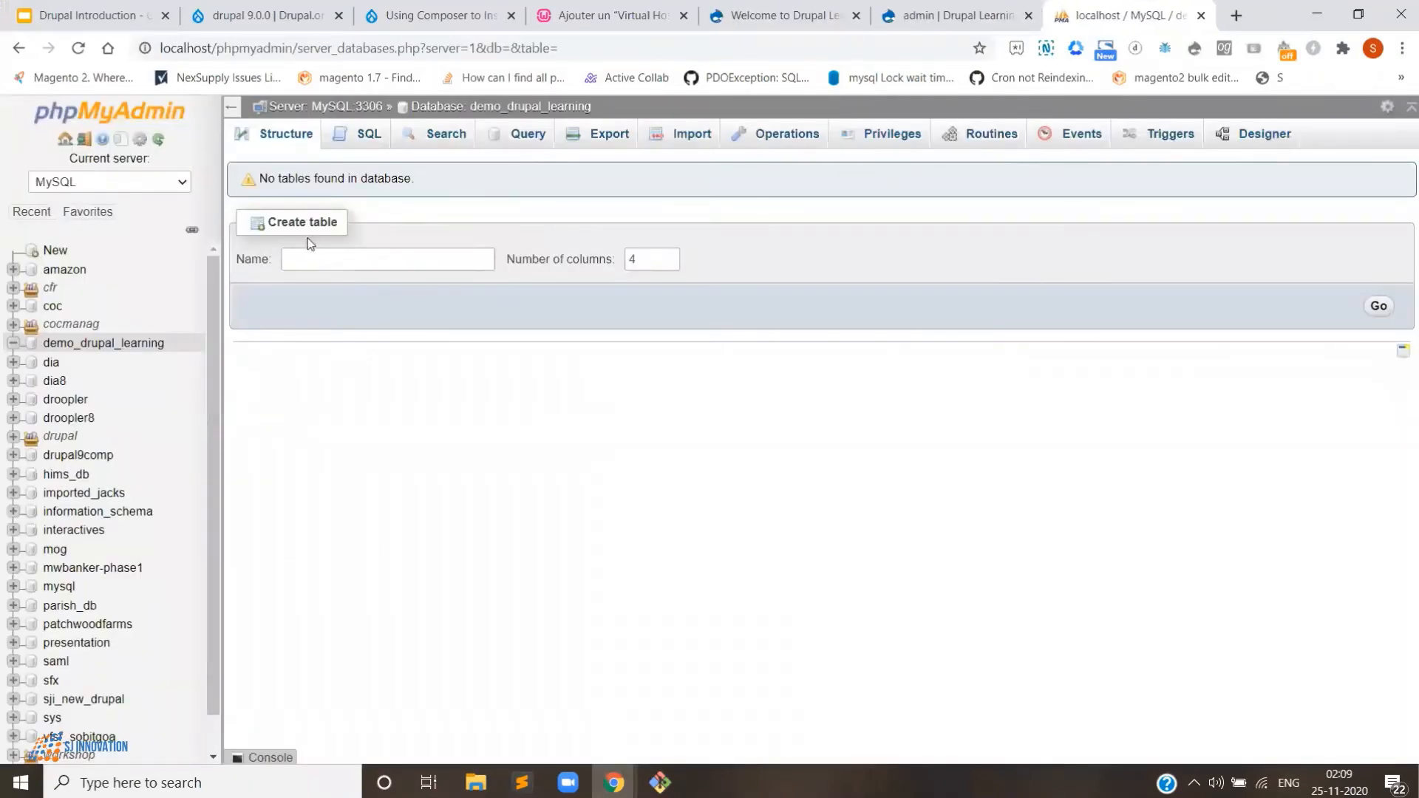
pyautogui.click(56, 251)
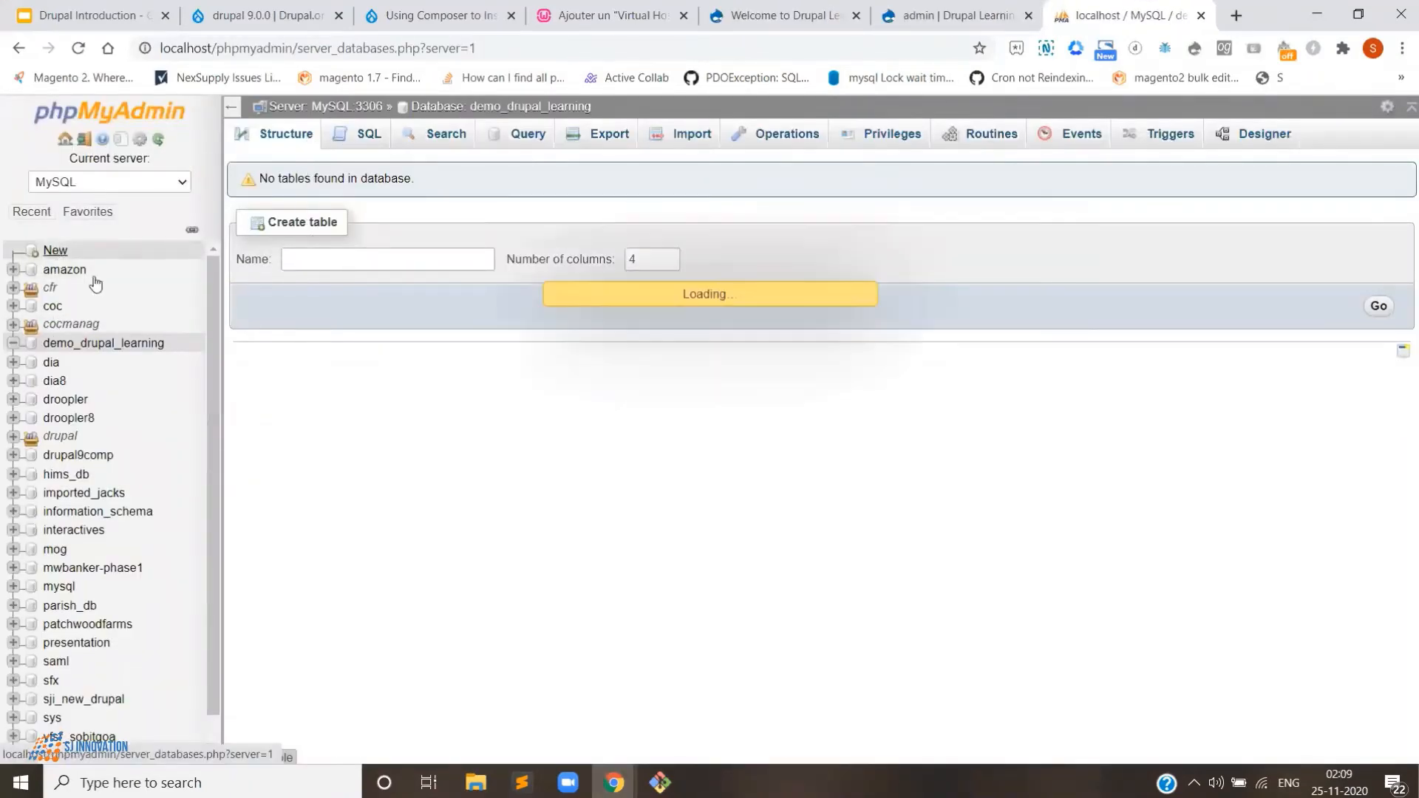
pyautogui.click(361, 278)
pyautogui.write('learn')
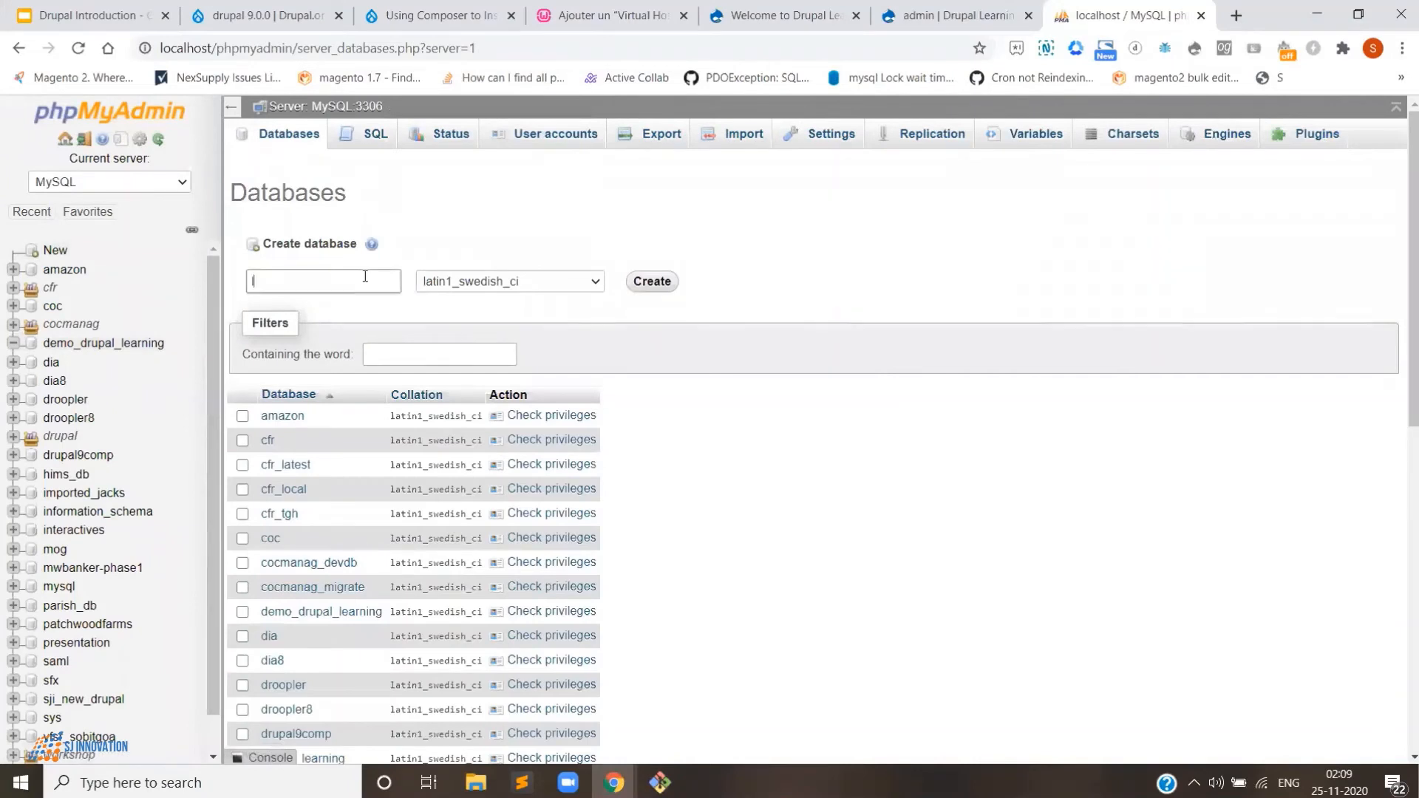
pyautogui.write('tocook')
pyautogui.click(650, 281)
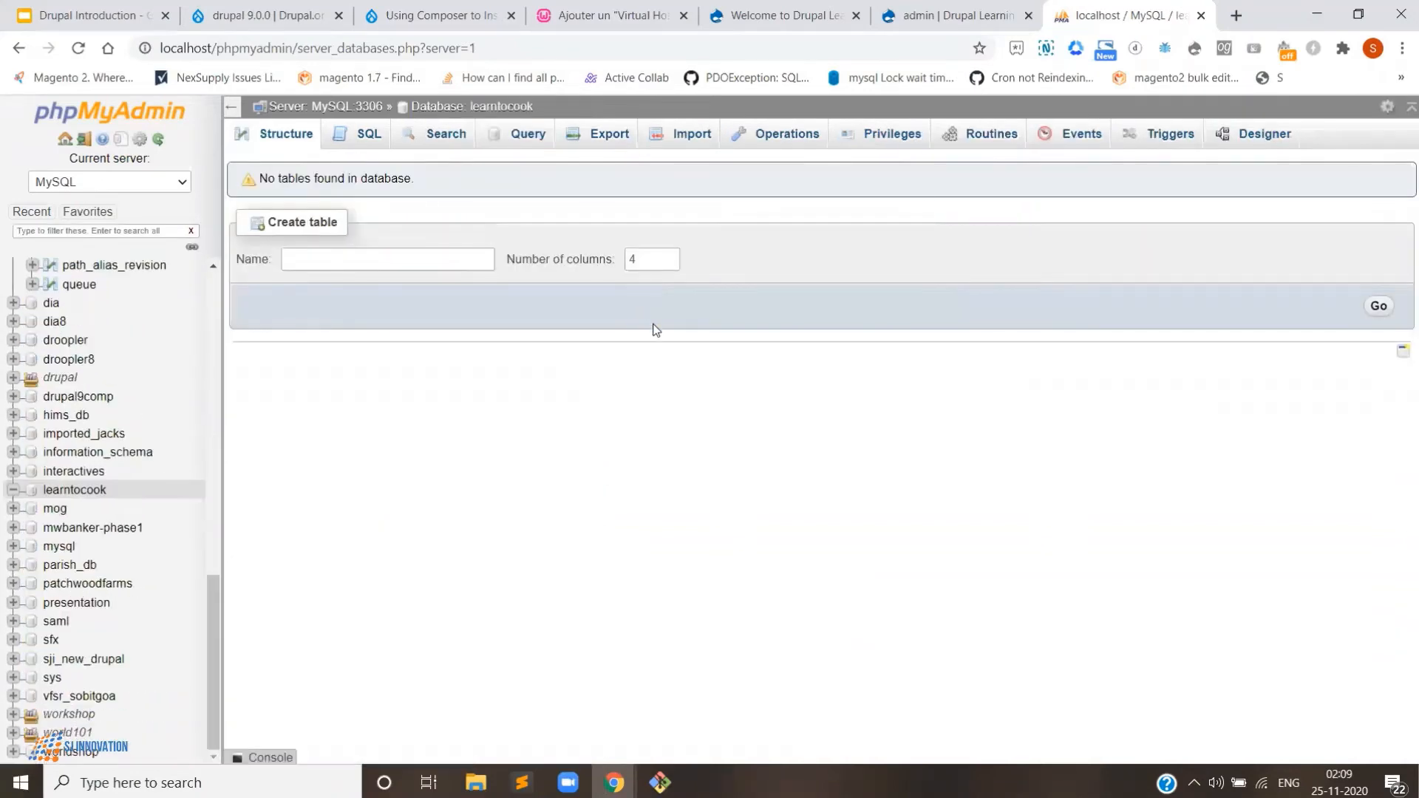
pyautogui.click(1233, 14)
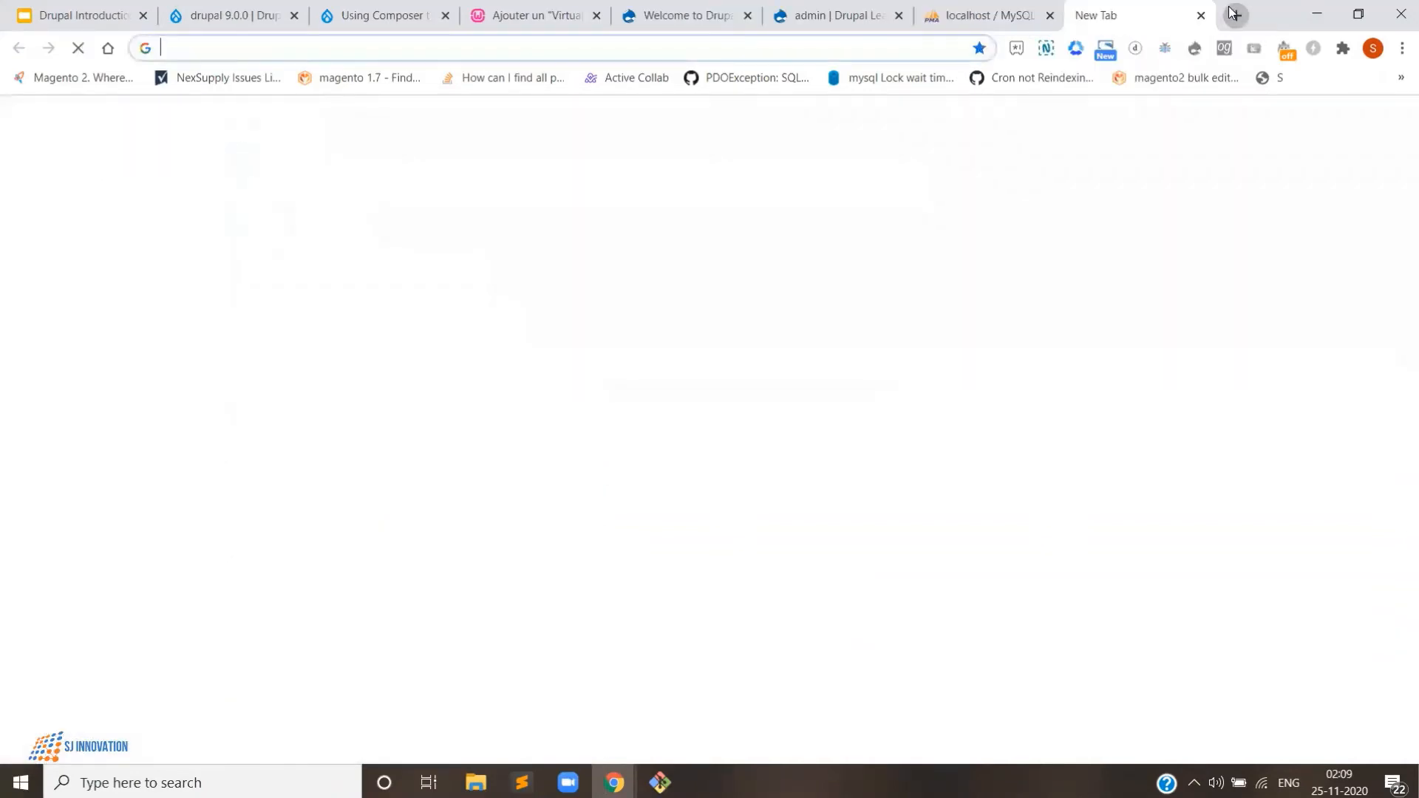
# - Load localhost/learntocook/web/ to reach the Drupal 9.0.8 installer's Choose language step
pyautogui.write('localhost')
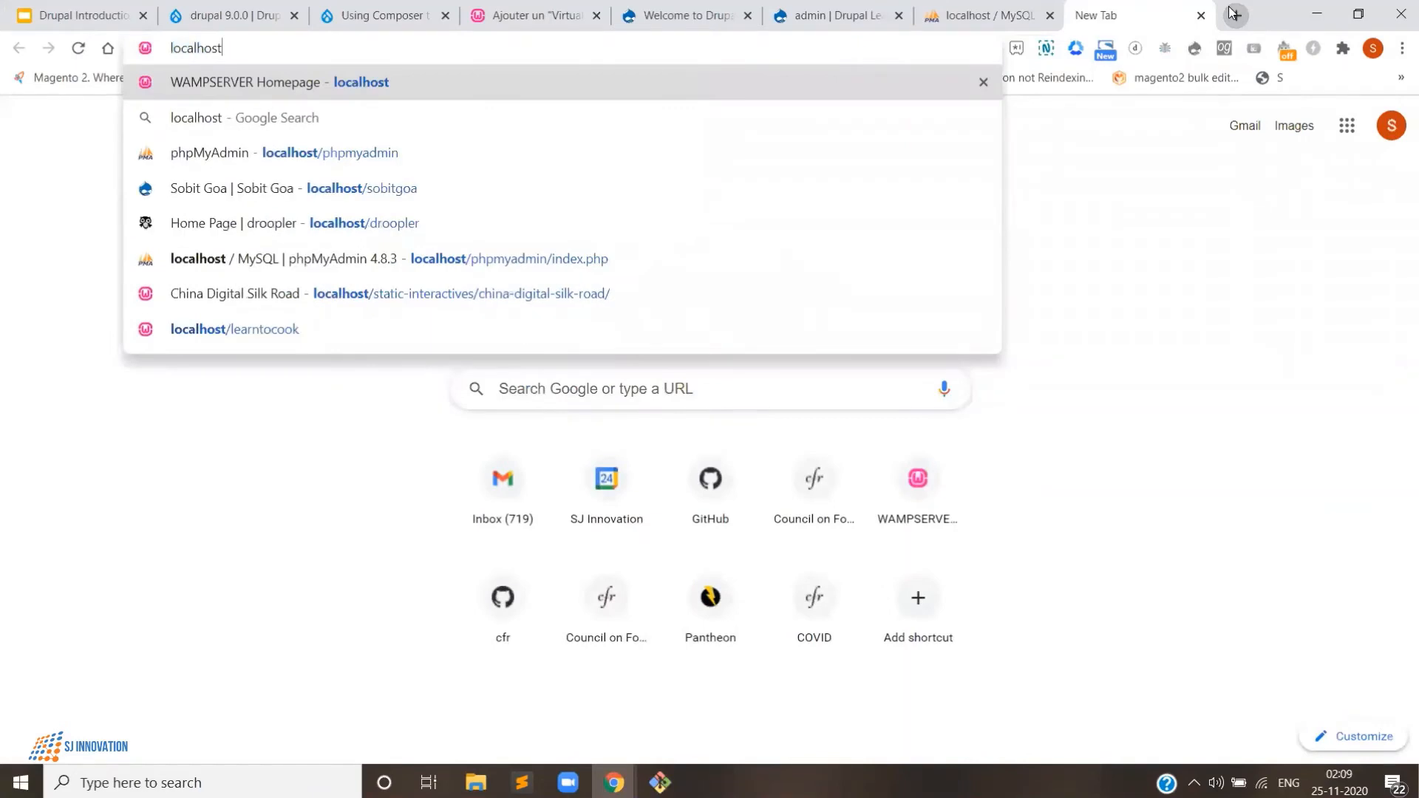
pyautogui.write('/')
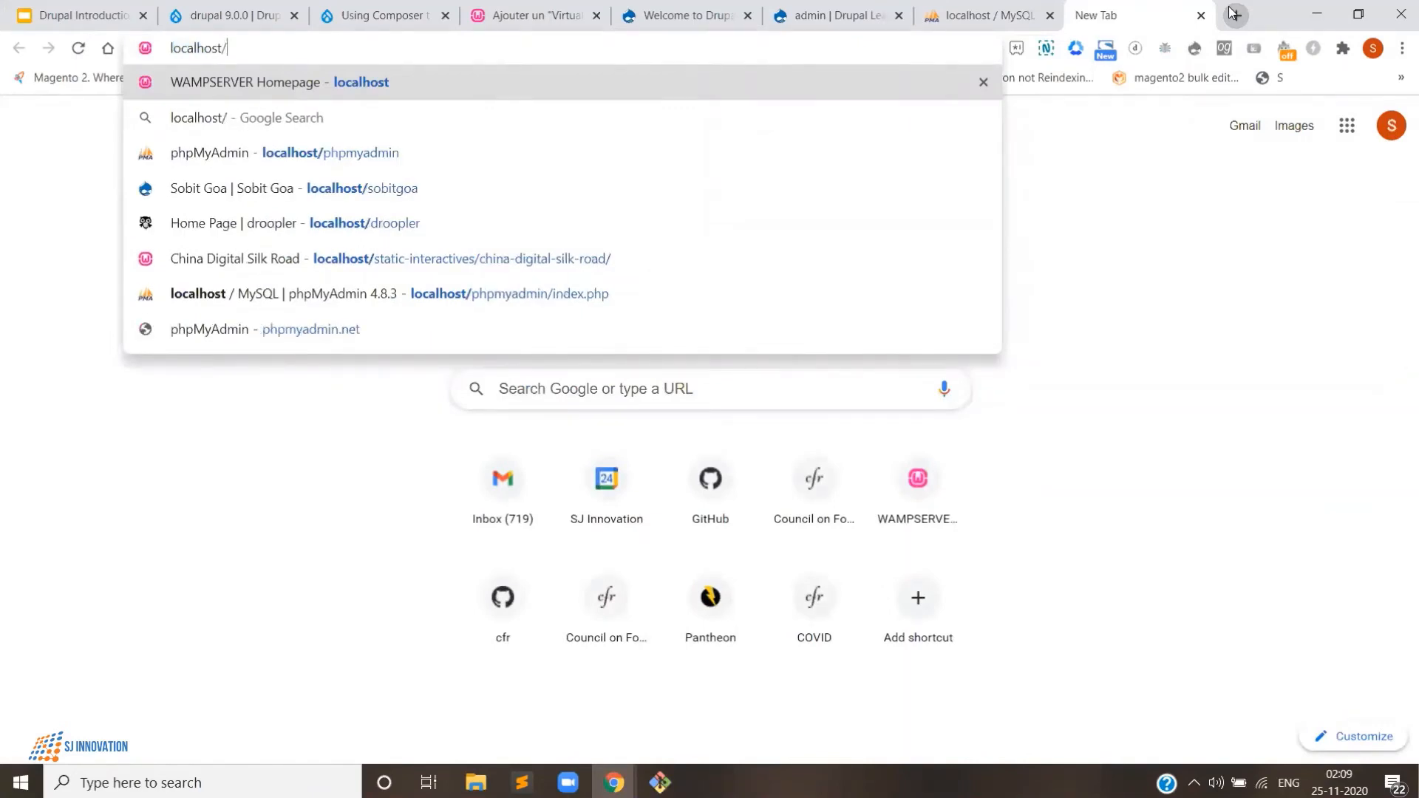
pyautogui.write('lear')
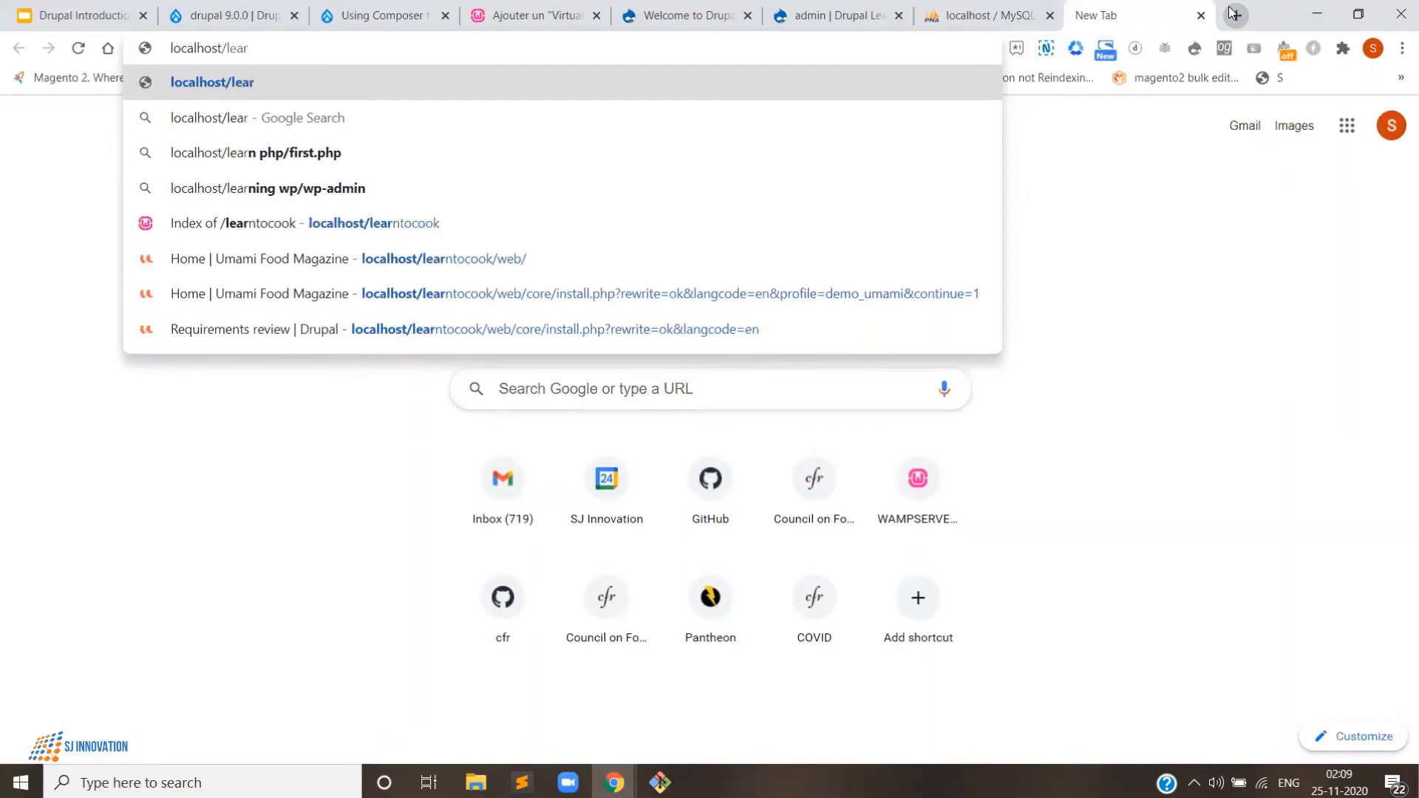
pyautogui.write('ntocook')
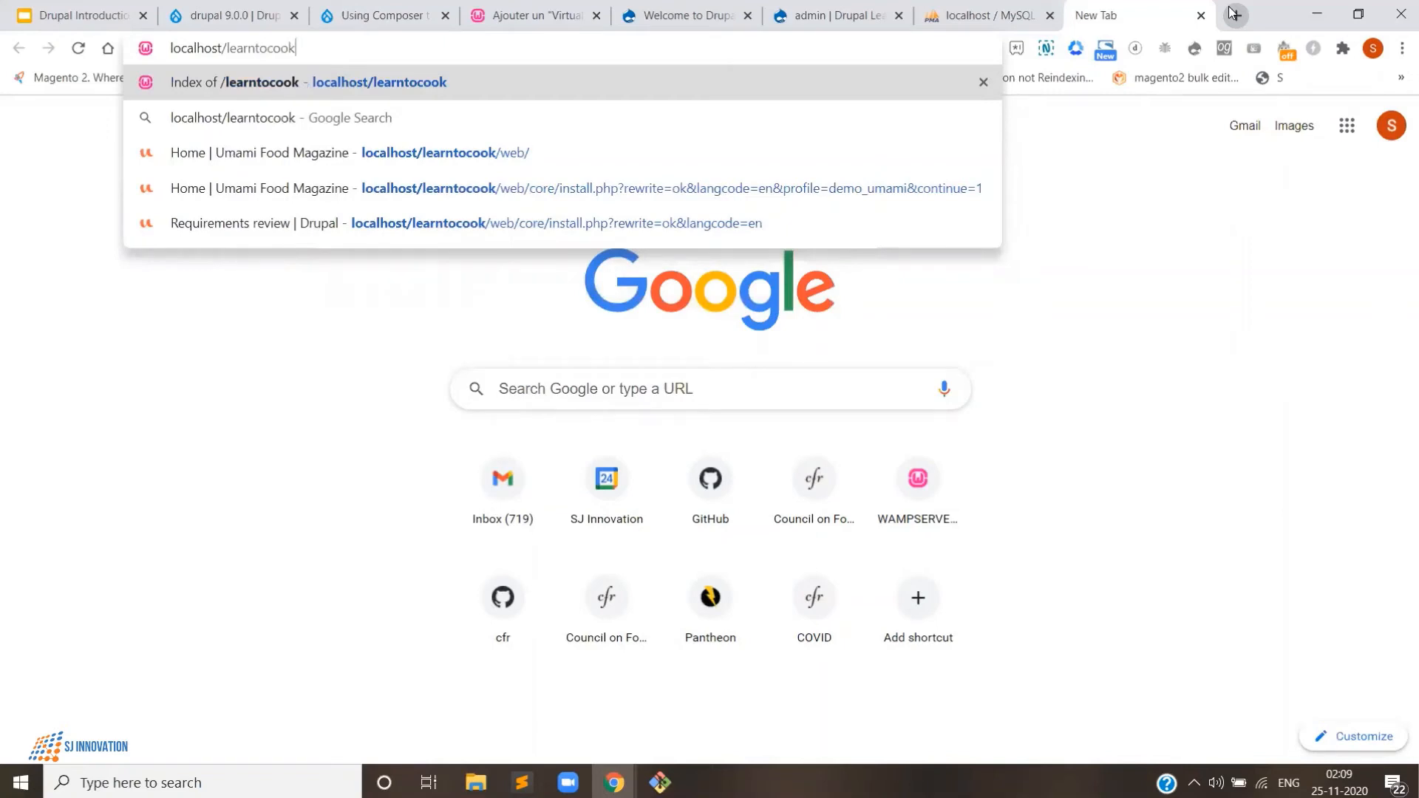
pyautogui.write('/')
pyautogui.write('web/')
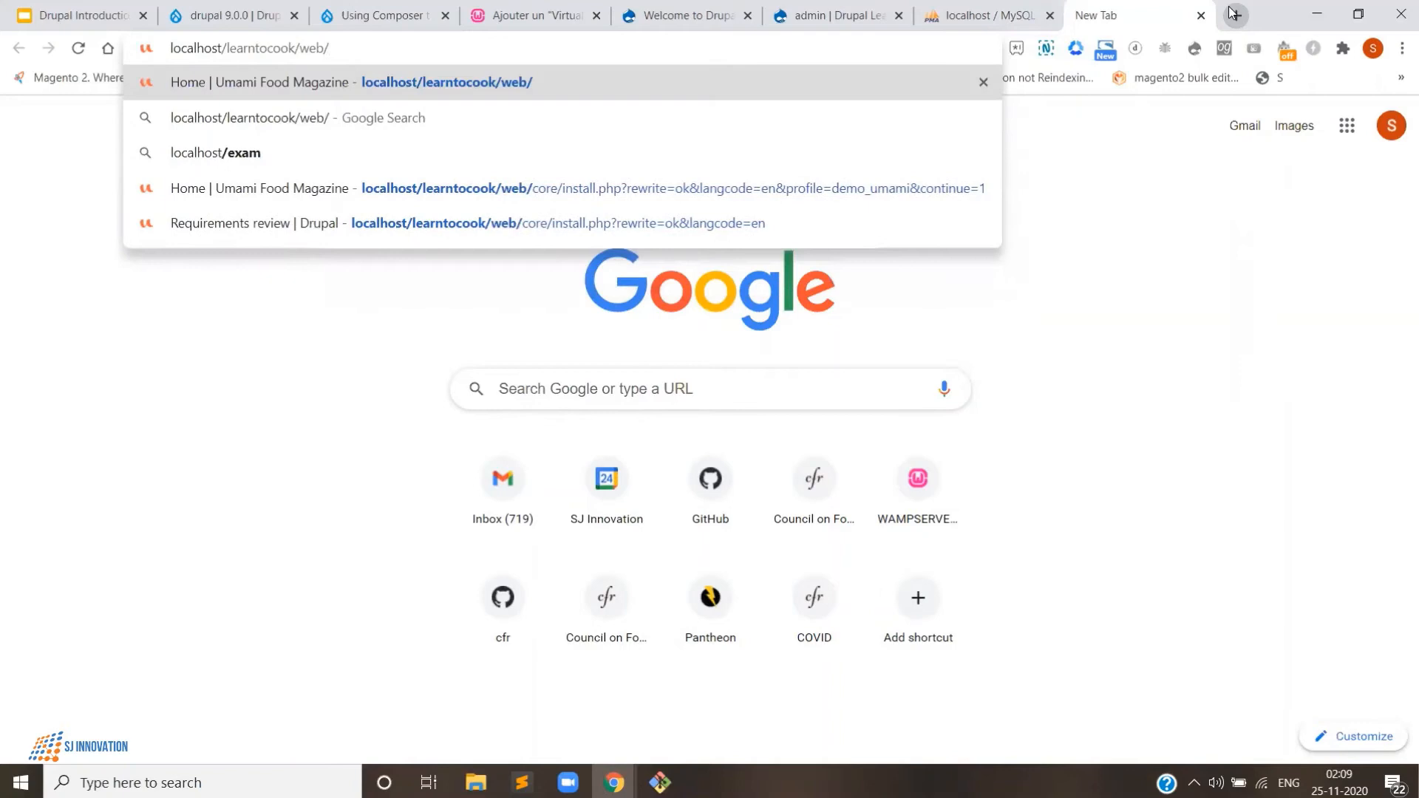
pyautogui.press('Return')
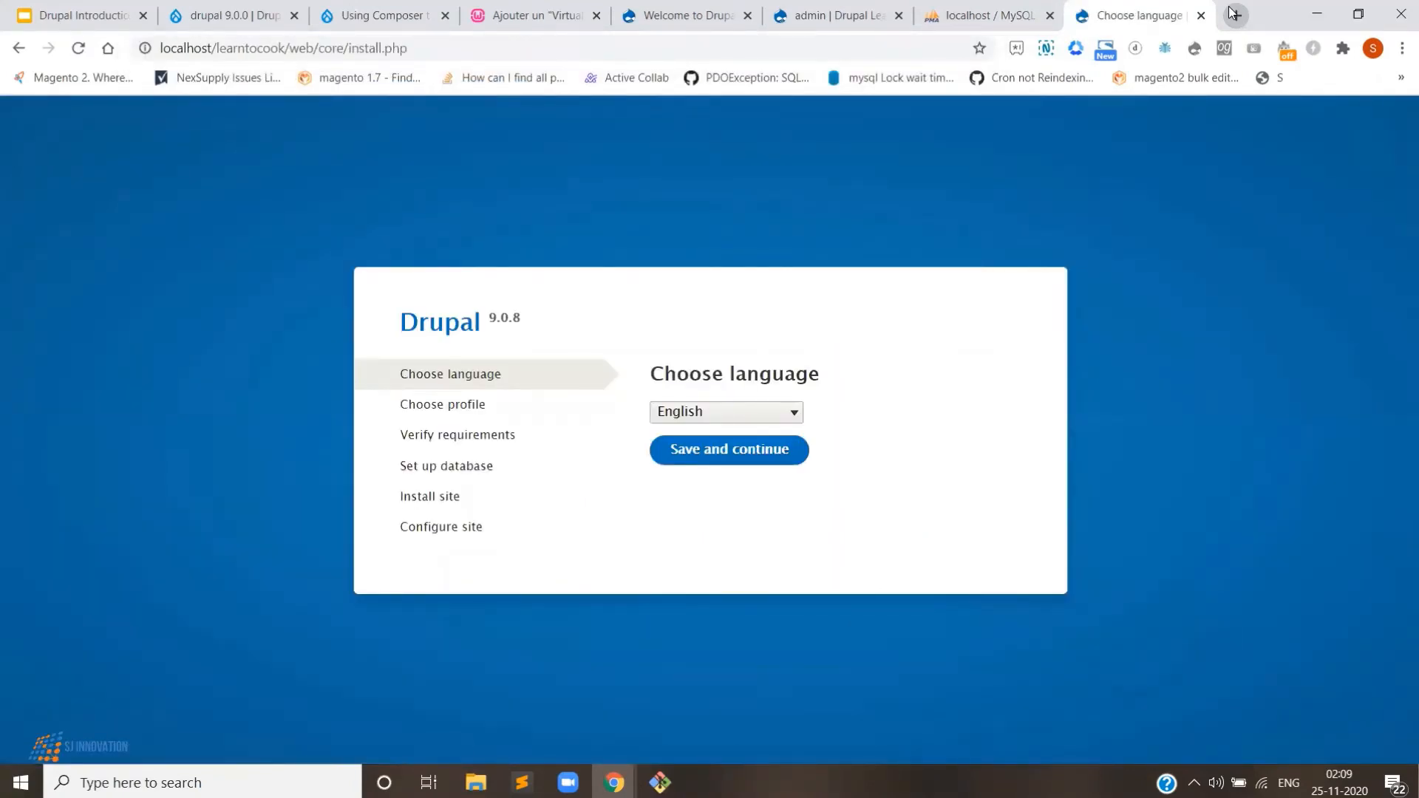
# - Keep English, select the Demo: Umami Food Magazine profile, and scroll past the requirements review
pyautogui.click(724, 453)
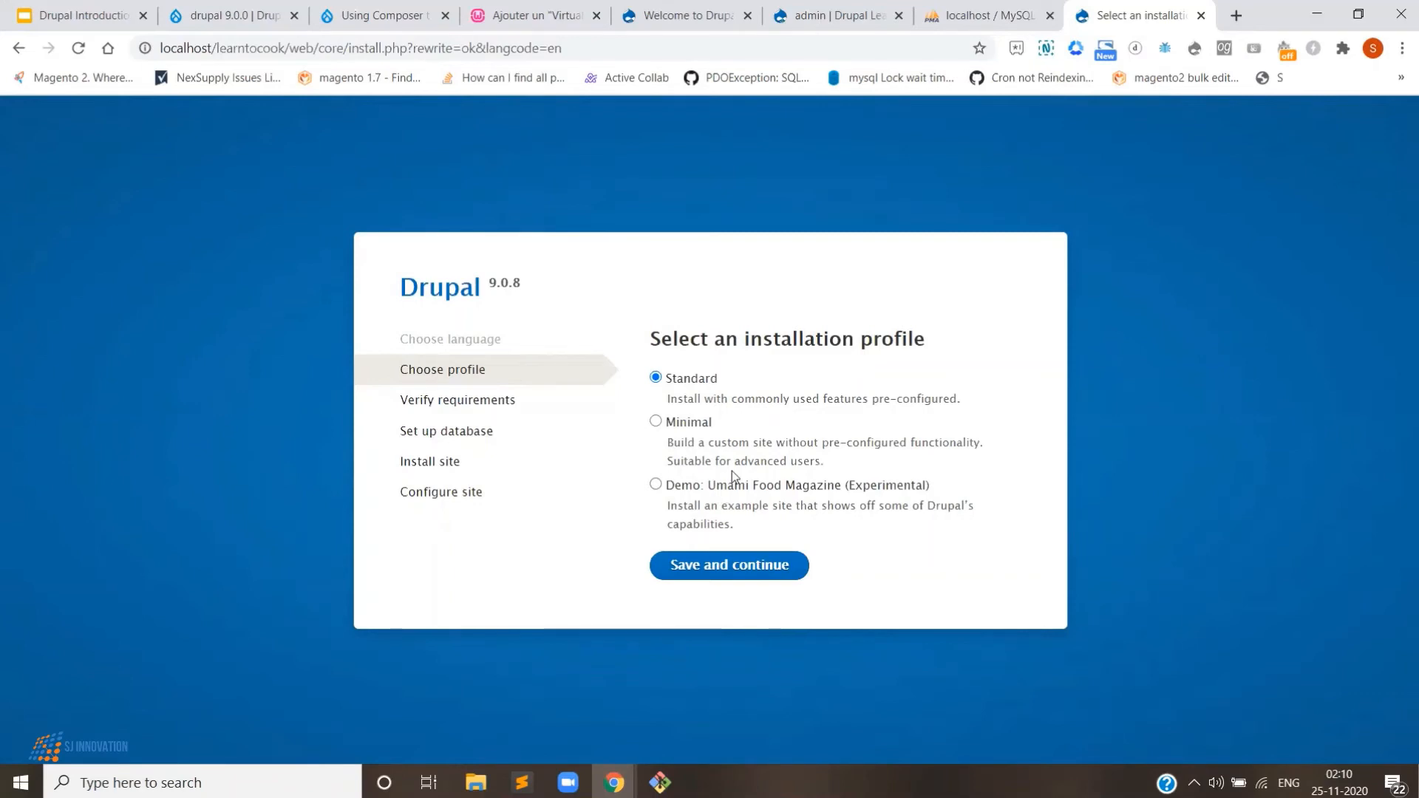
pyautogui.click(791, 489)
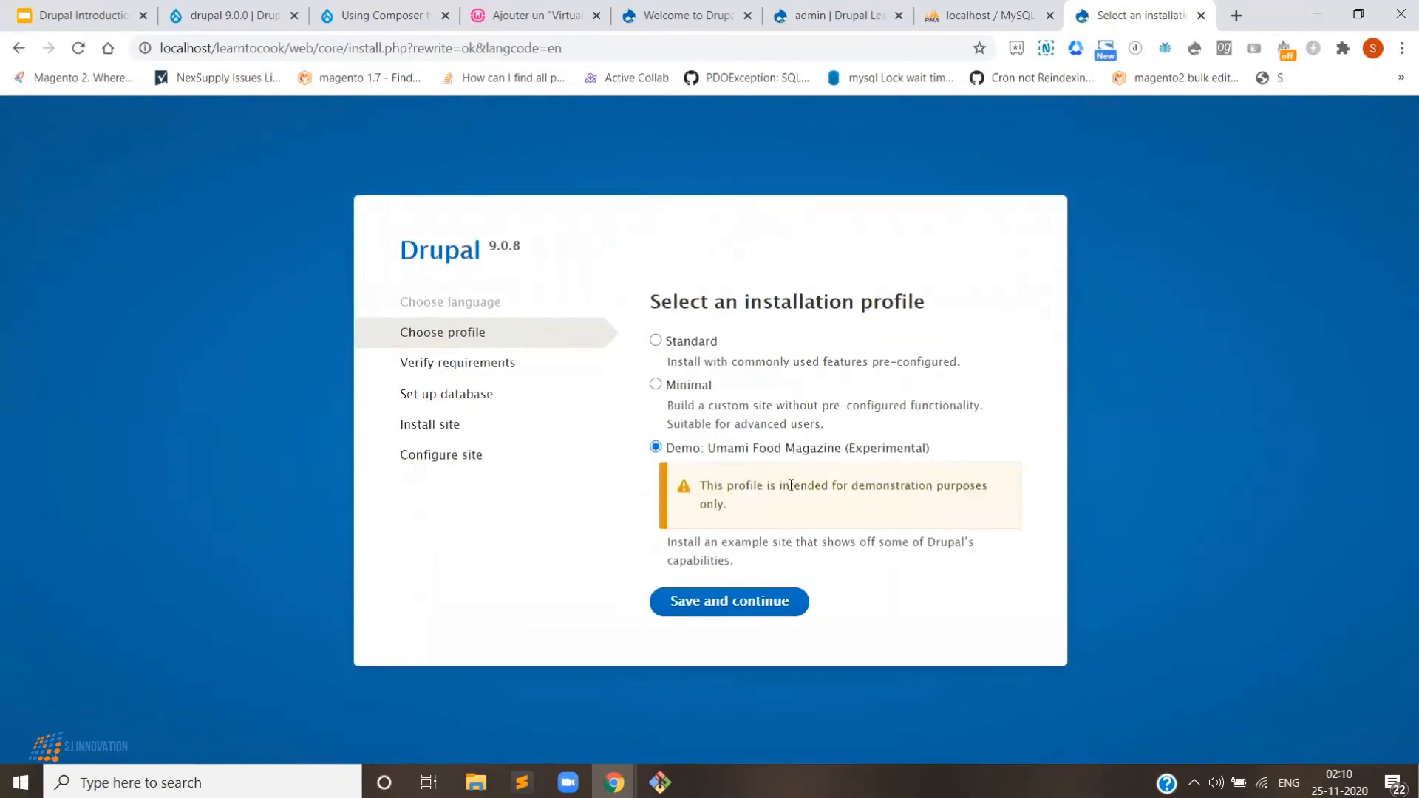
pyautogui.click(715, 608)
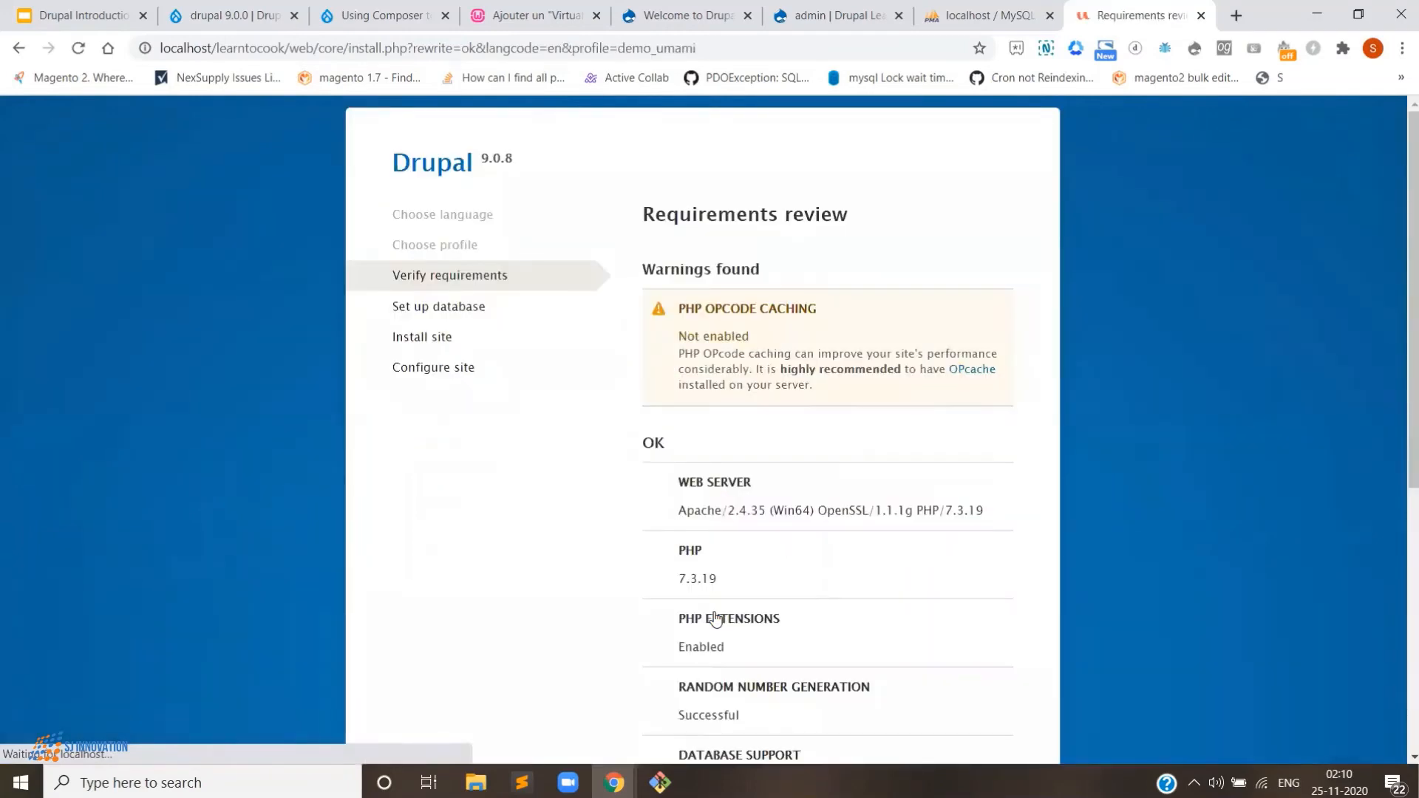
pyautogui.scroll(-5, 816, 533)
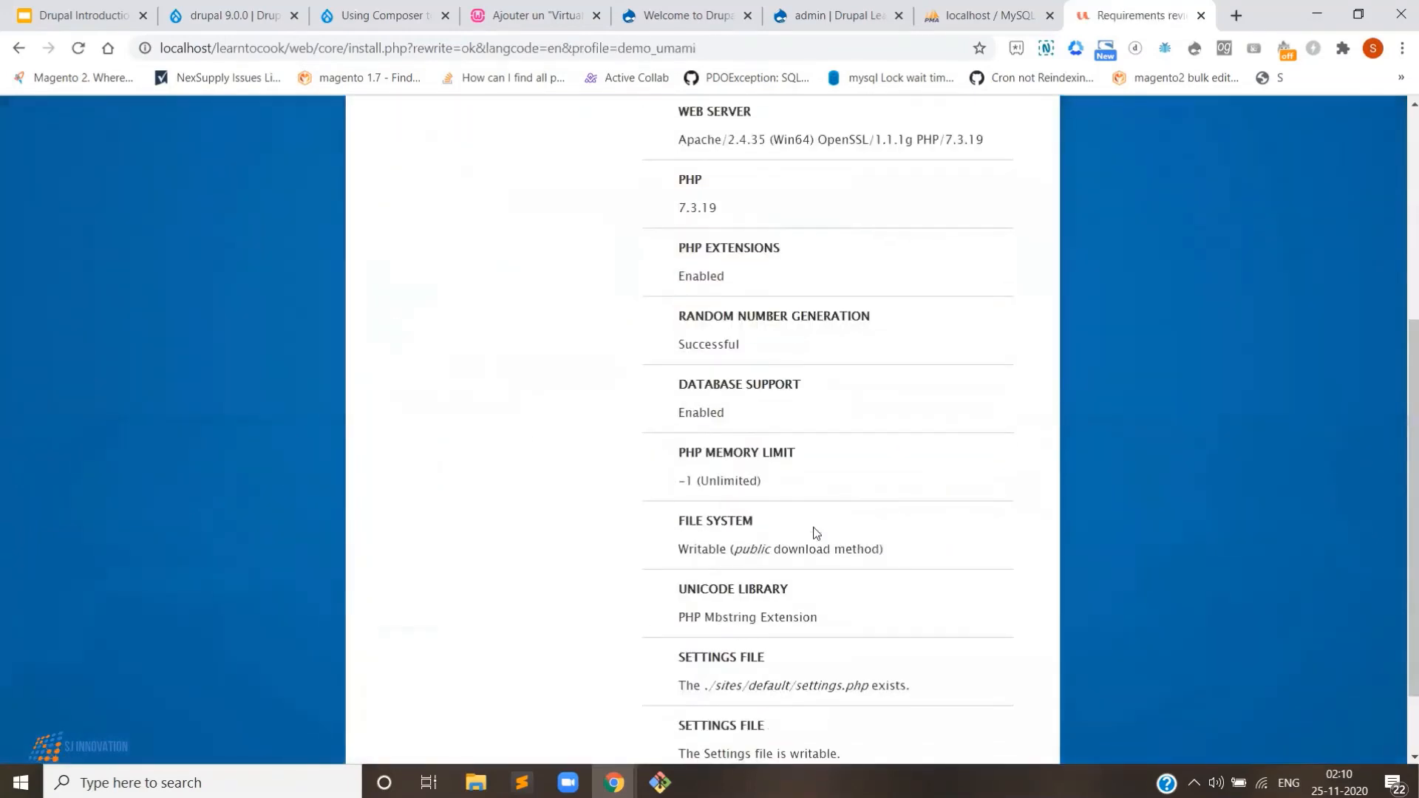
pyautogui.scroll(-2, 864, 545)
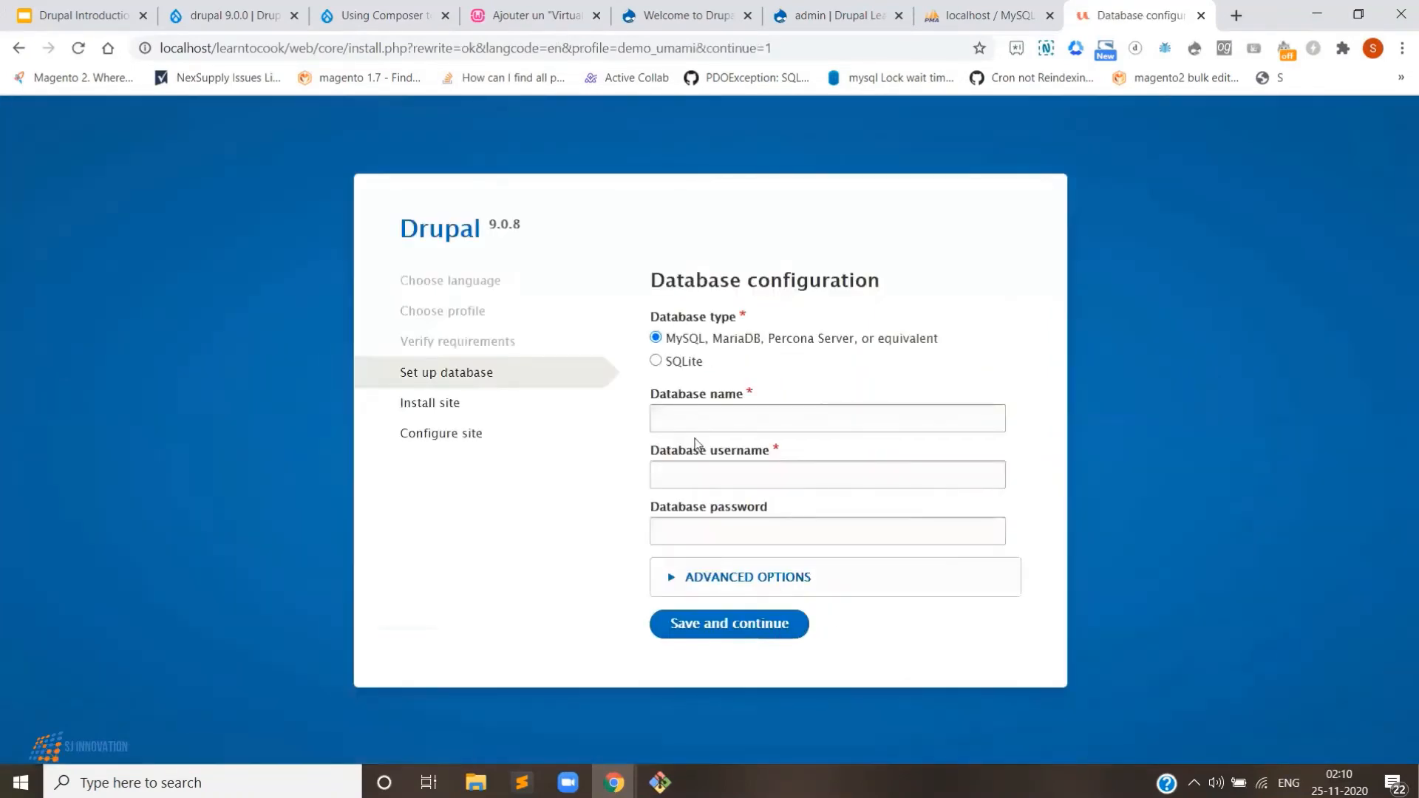
# - Start the install using database learntocook with user root, then switch to WampServer's Add a VirtualHost tab
pyautogui.click(707, 415)
pyautogui.write('le')
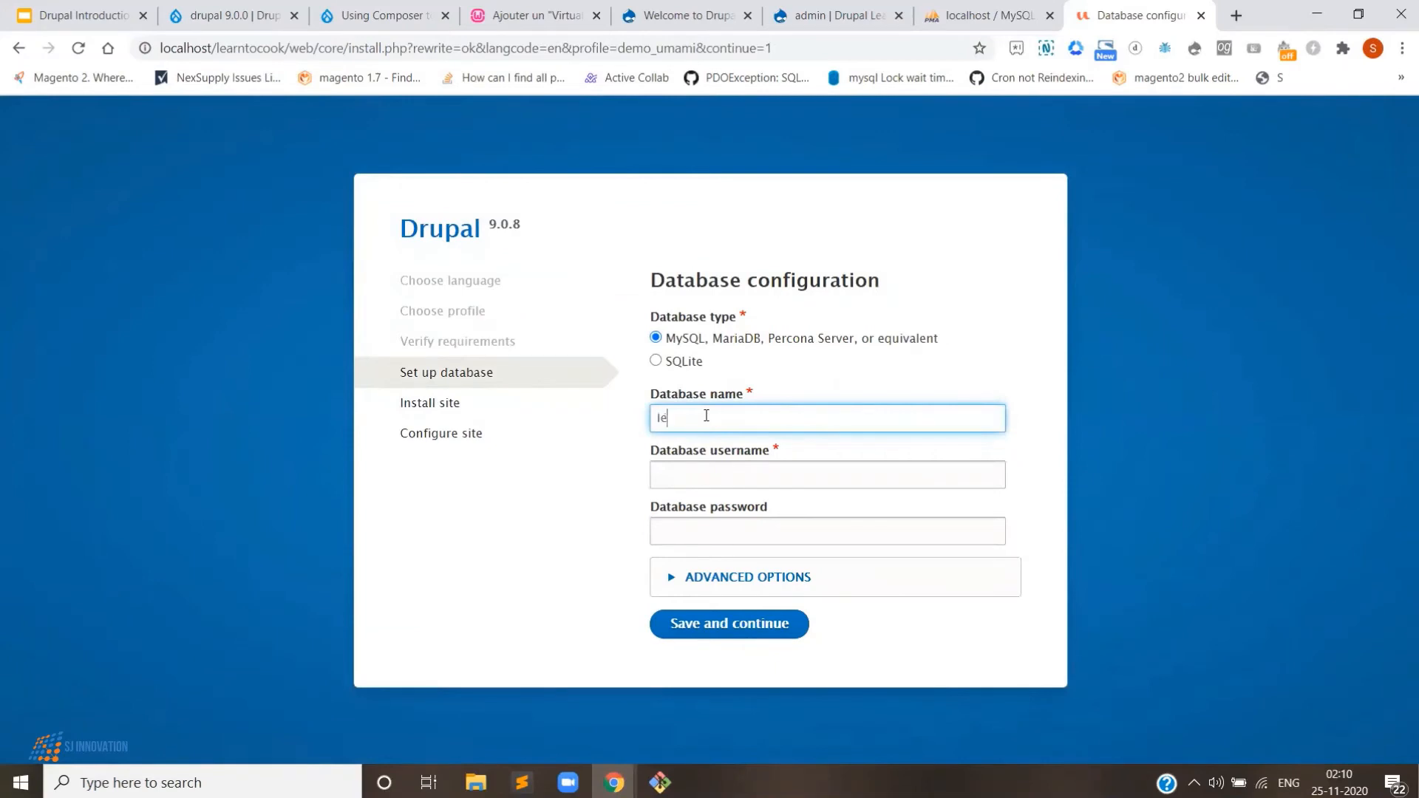
pyautogui.write('arntocook')
pyautogui.click(722, 485)
pyautogui.write('root')
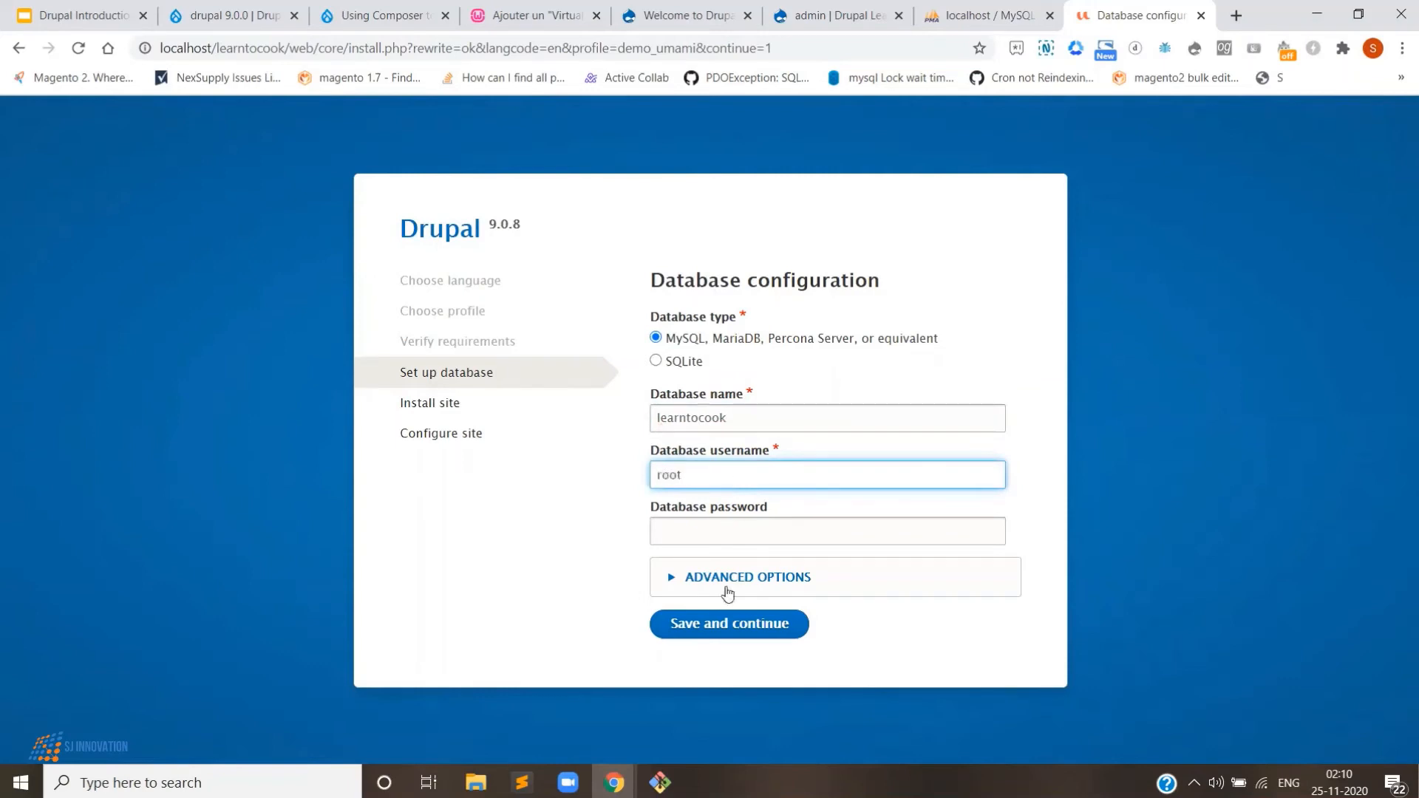
pyautogui.click(734, 625)
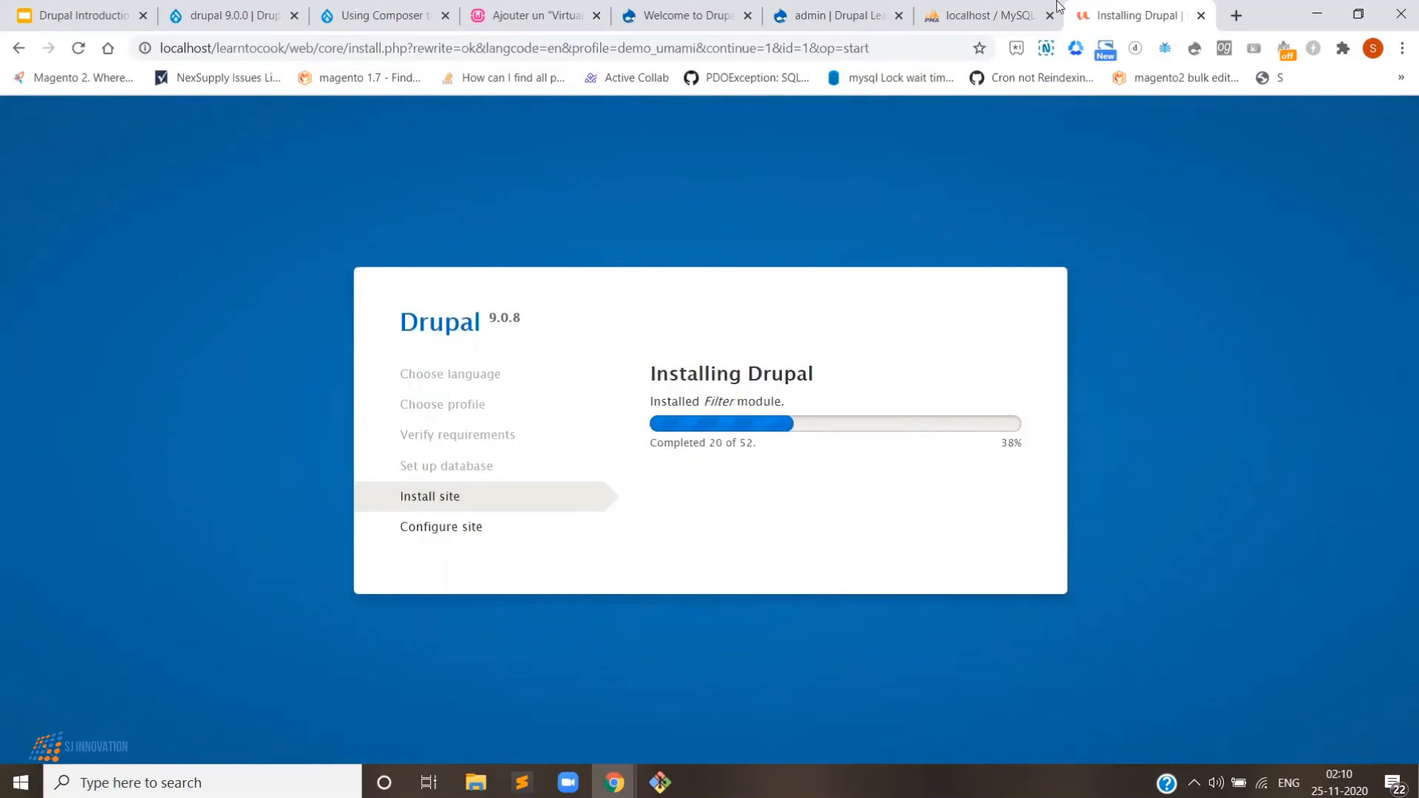
pyautogui.moveTo(562, 15); pyautogui.dragTo(990, 17)
pyautogui.click(727, 49)
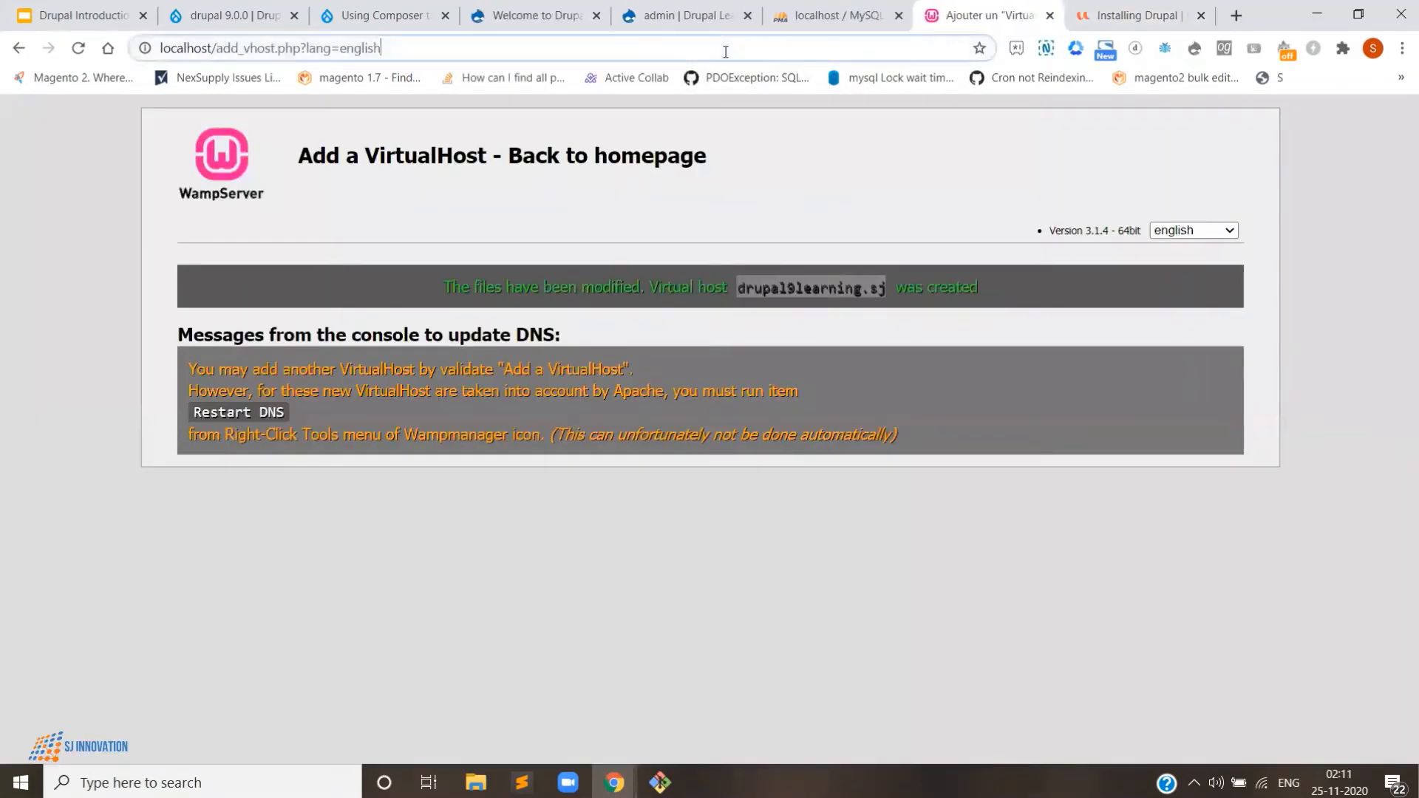
# - Load the localhost WampServer homepage, then return to the Installing Drupal tab to follow translations
pyautogui.write('localhost')
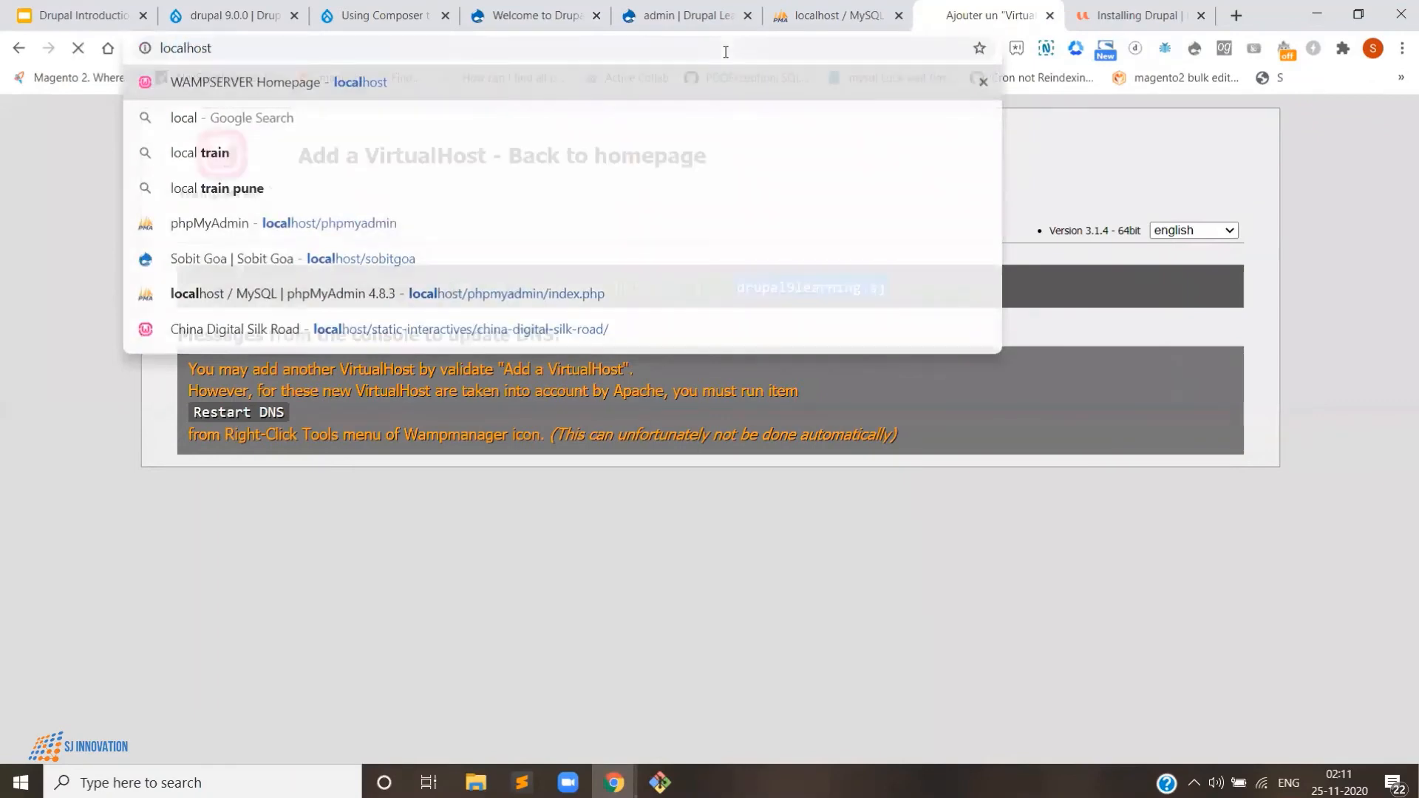
pyautogui.press('Return')
pyautogui.click(1111, 15)
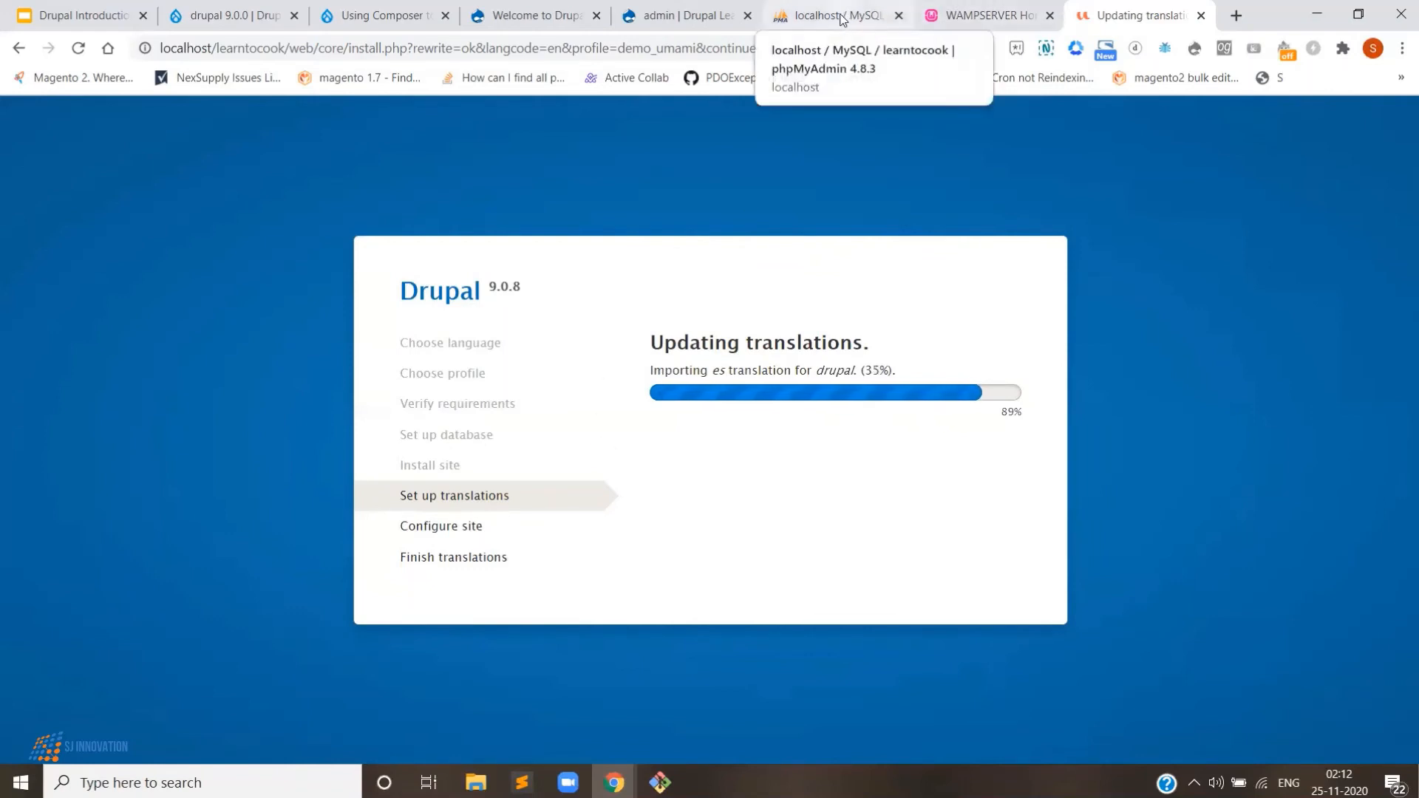
# - Replace the default site email with the site owner's own e-mail address
pyautogui.click(712, 12)
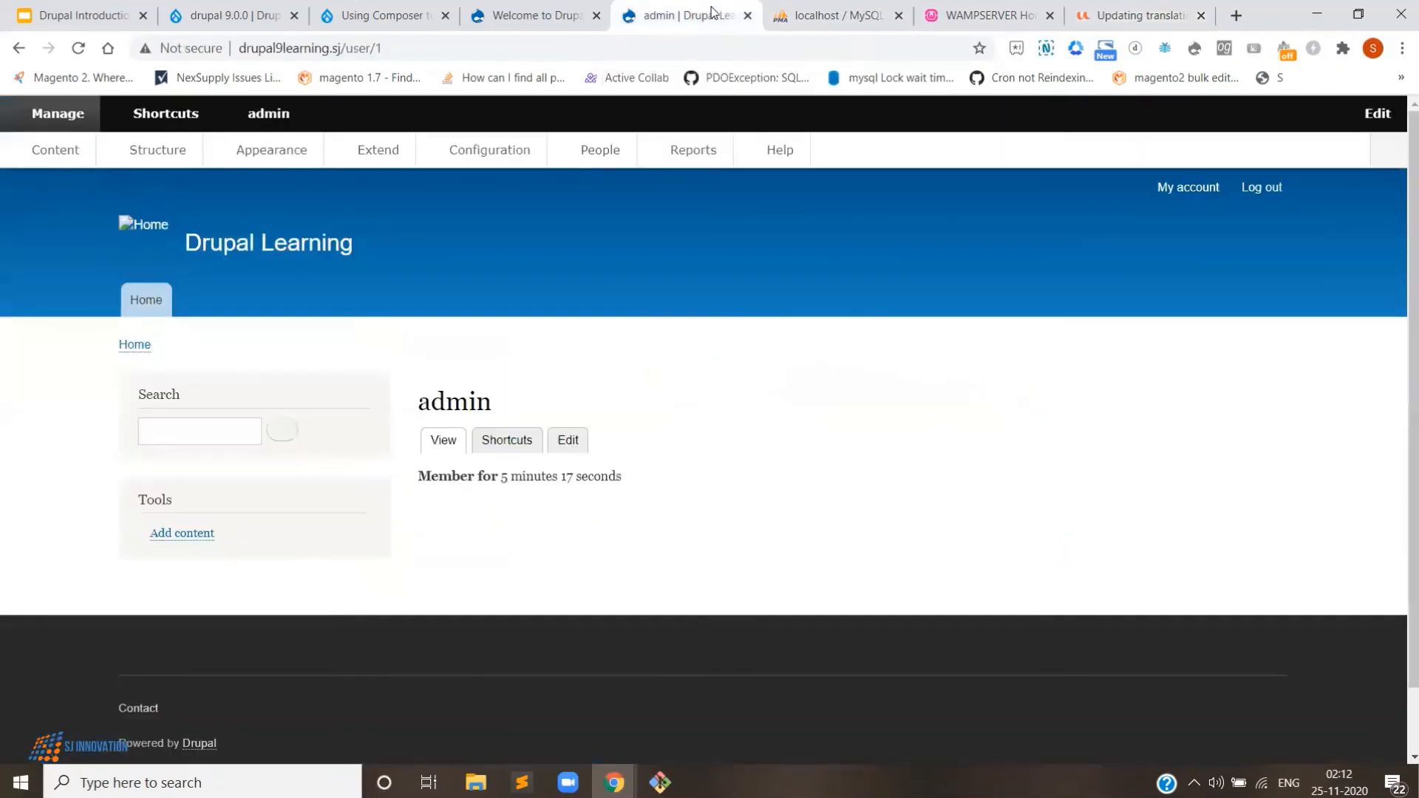
pyautogui.click(1075, 14)
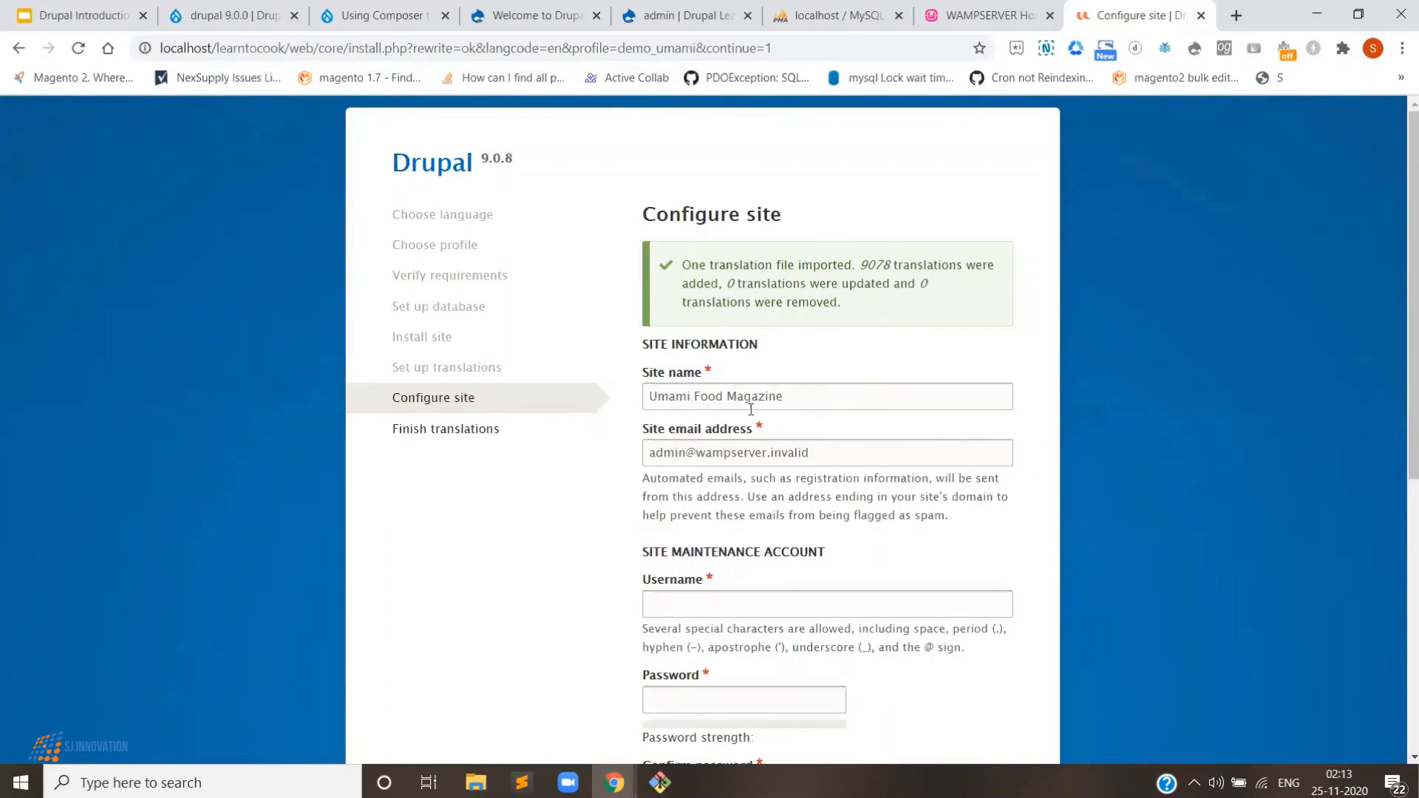
pyautogui.moveTo(817, 453); pyautogui.dragTo(122, 476)
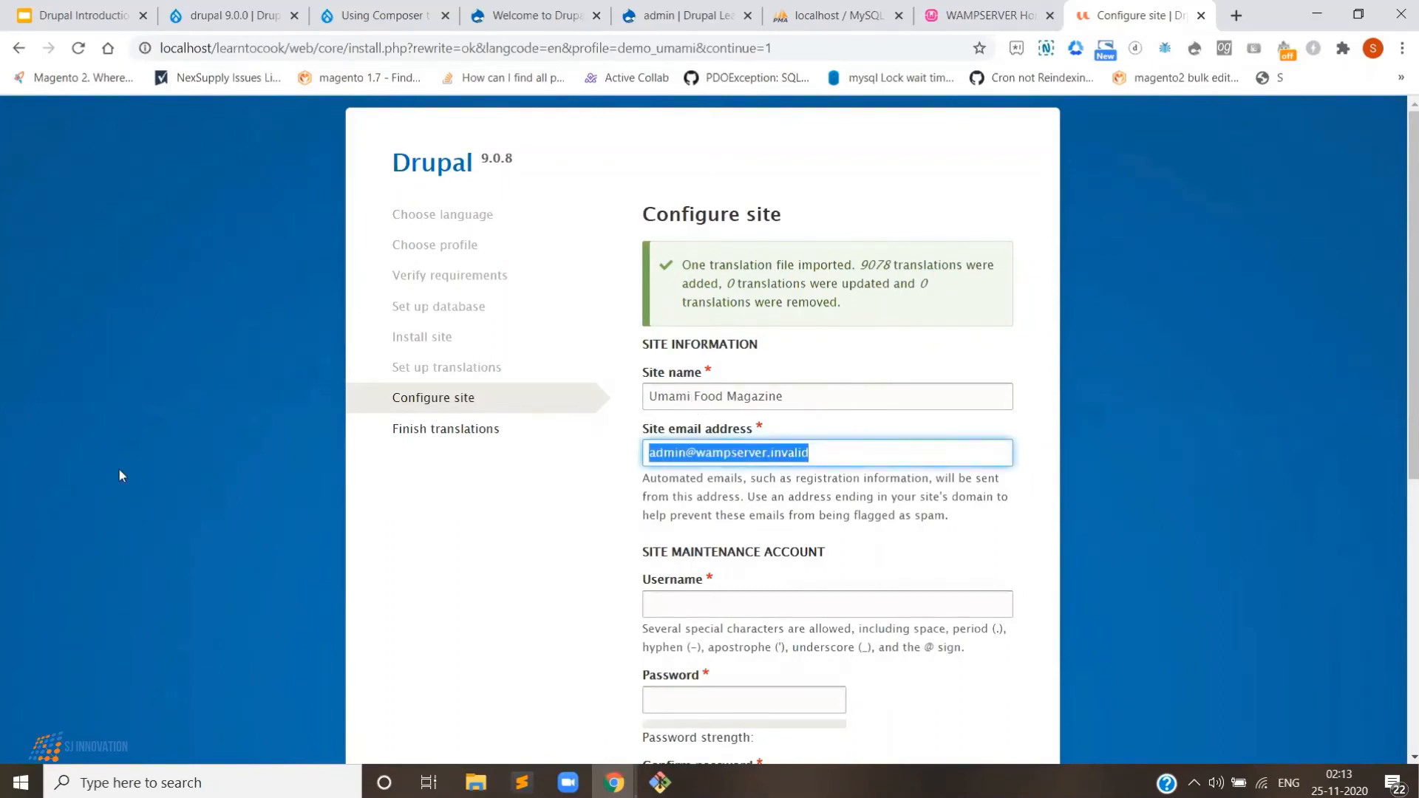
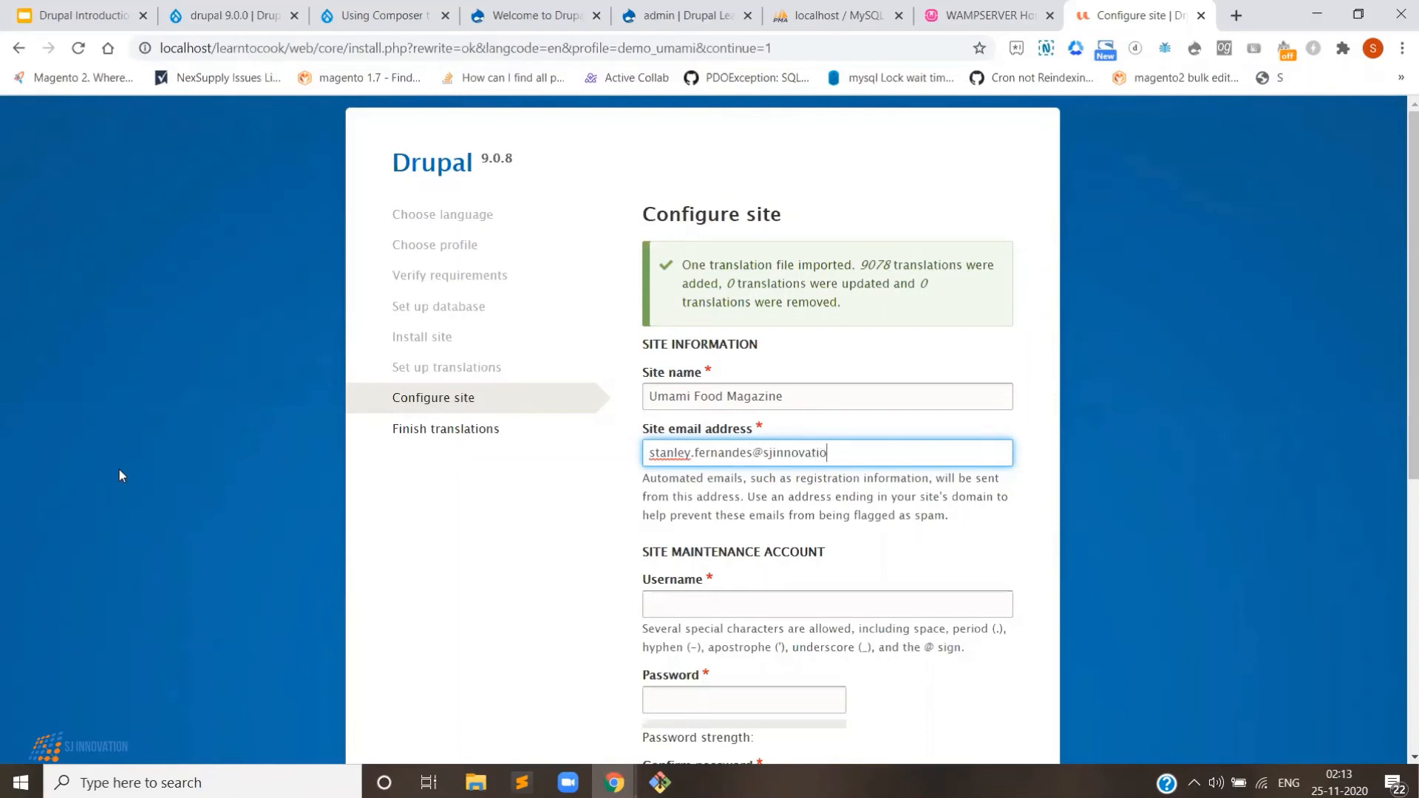
# - Set the maintenance account username to admin and enter its password twice
pyautogui.click(652, 602)
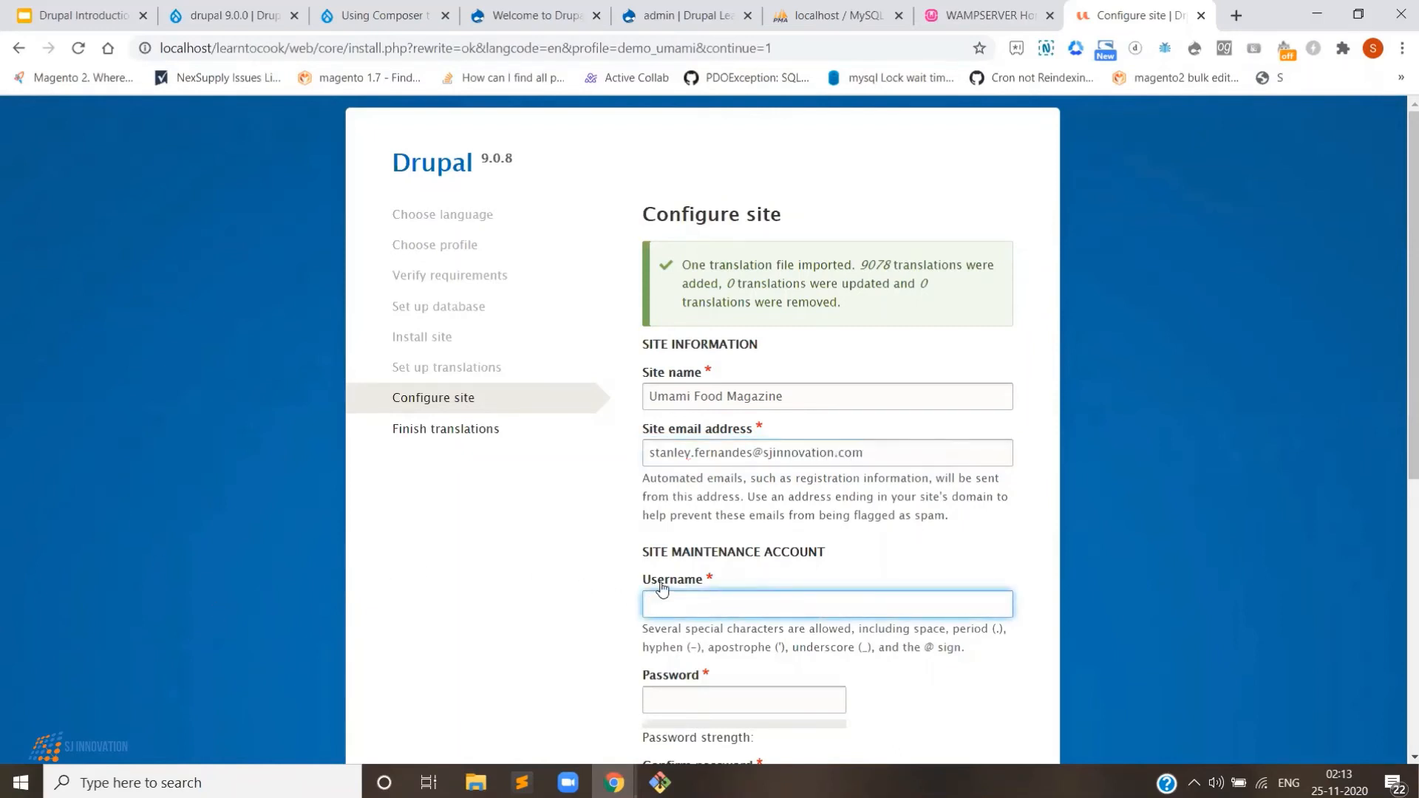
pyautogui.write('admin')
pyautogui.press('Tab')
pyautogui.write('ad')
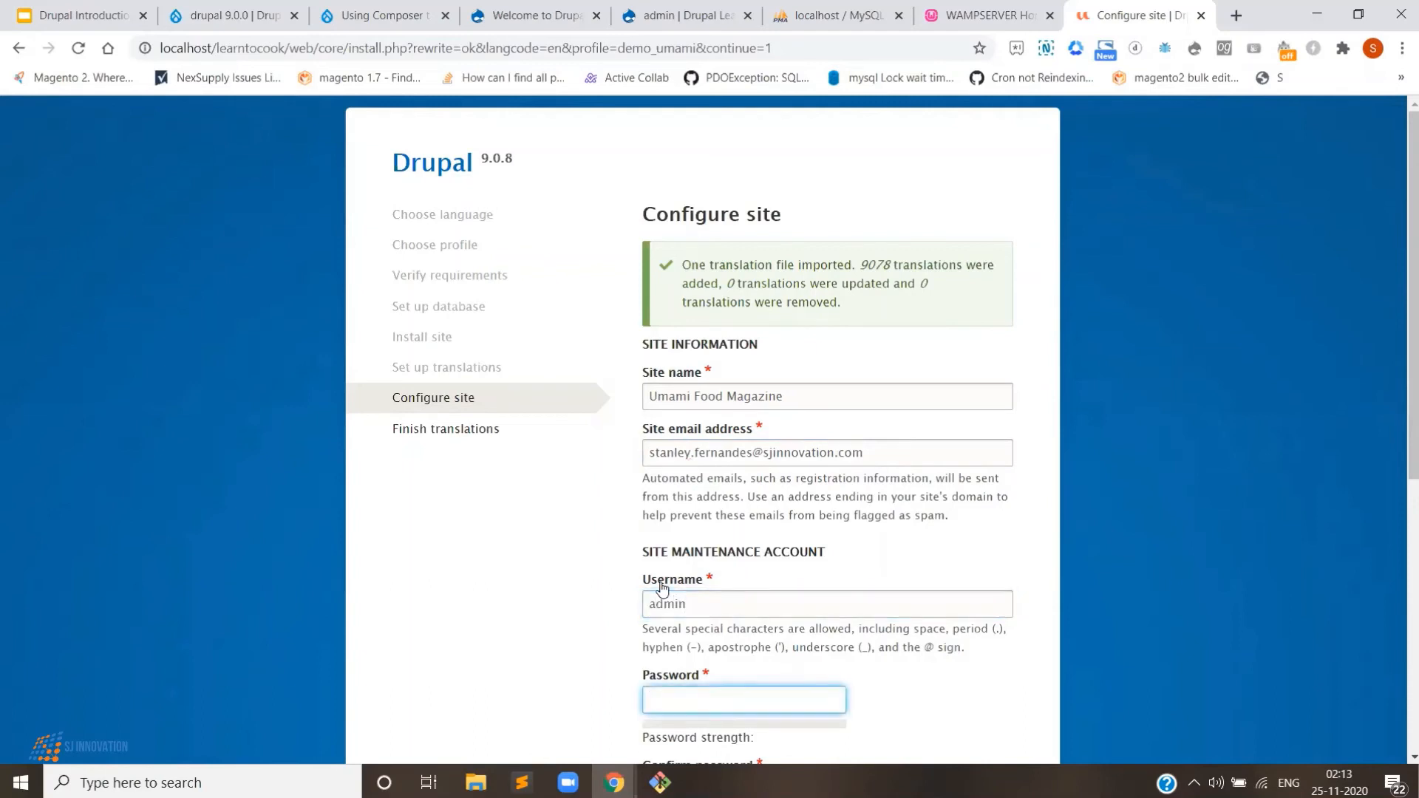
pyautogui.write('•••••••••••')
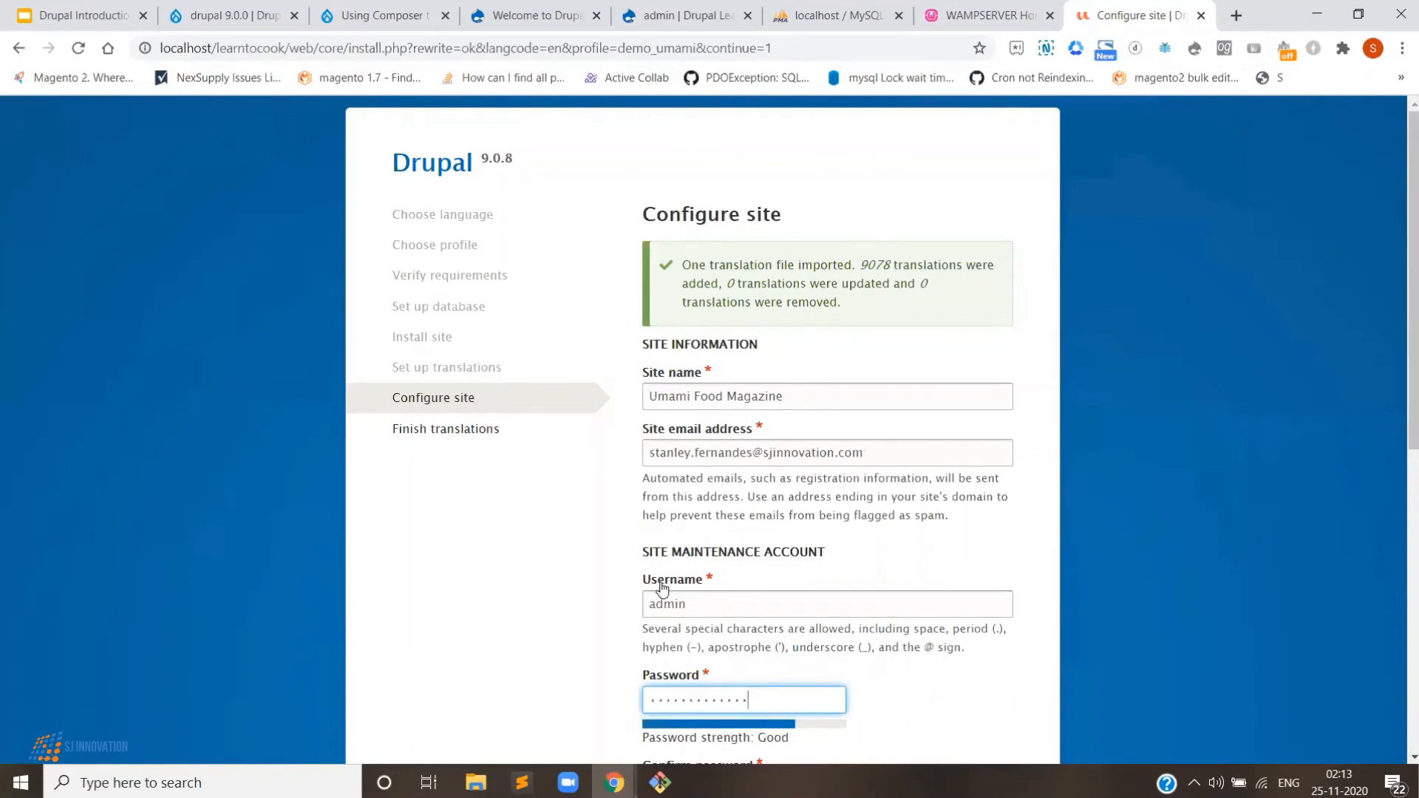
pyautogui.scroll(-2, 662, 588)
pyautogui.click(684, 605)
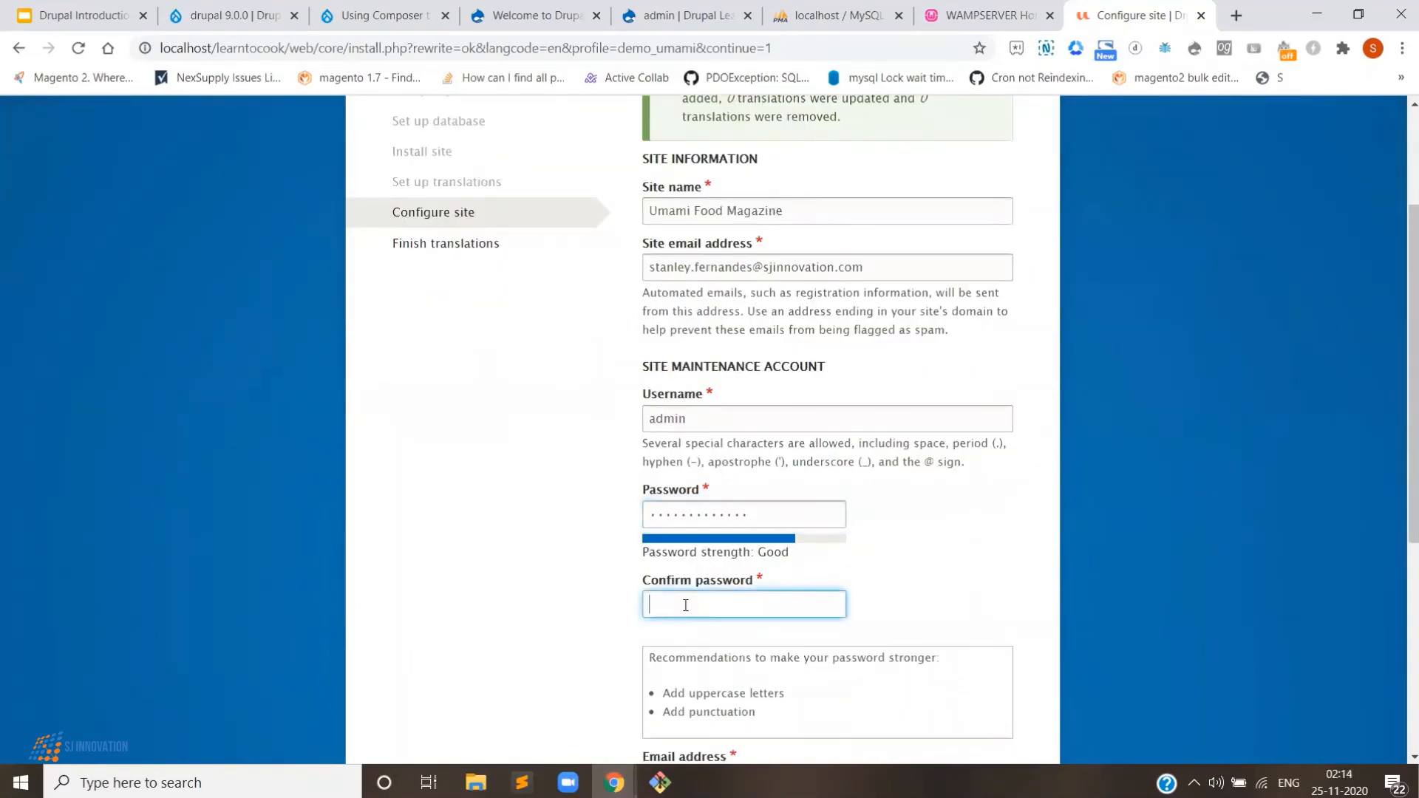
pyautogui.write('•••••••••••••')
# - Choose India as default country and Kolkata as time zone, then save and continue
pyautogui.scroll(-4, 685, 625)
pyautogui.click(703, 598)
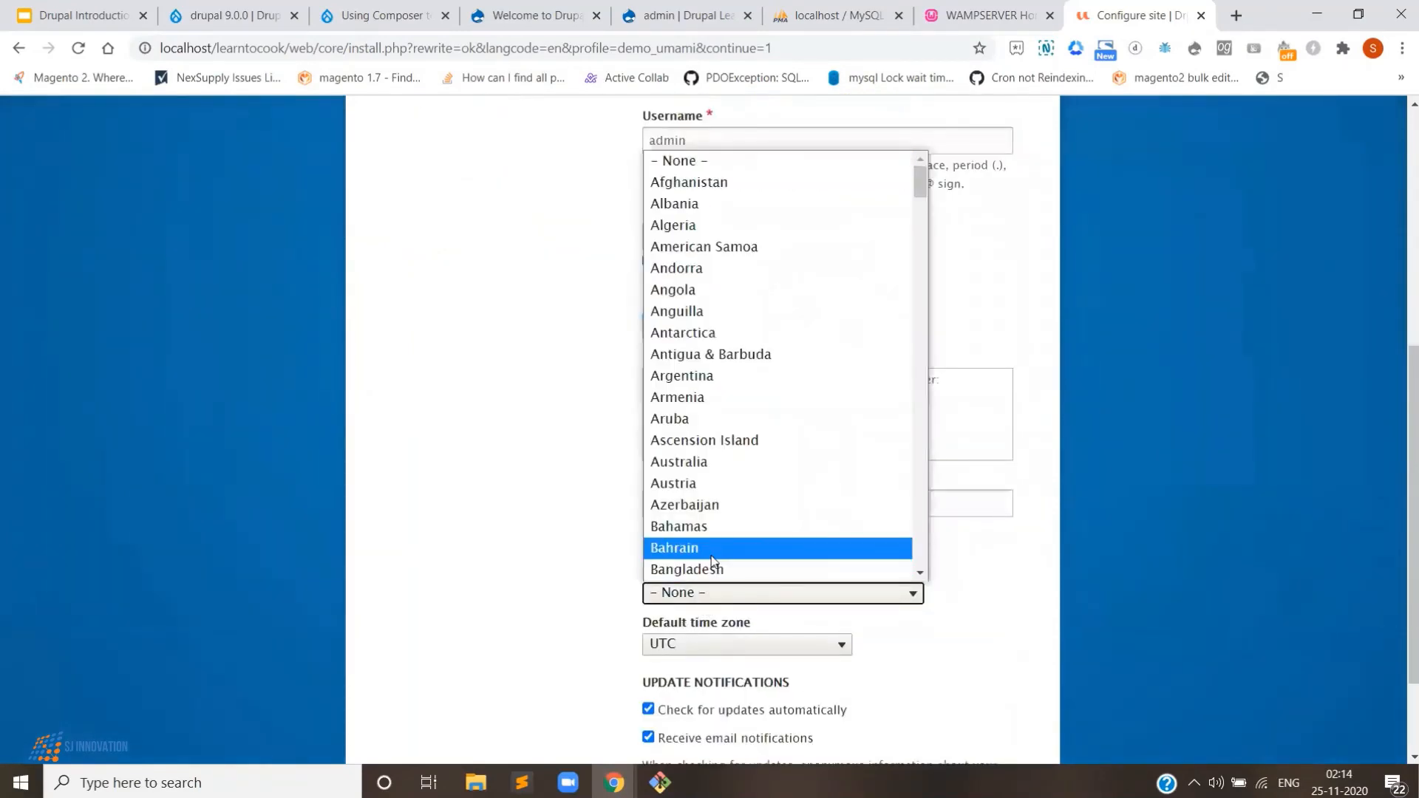
pyautogui.press('i')
pyautogui.press('n')
pyautogui.press('Return')
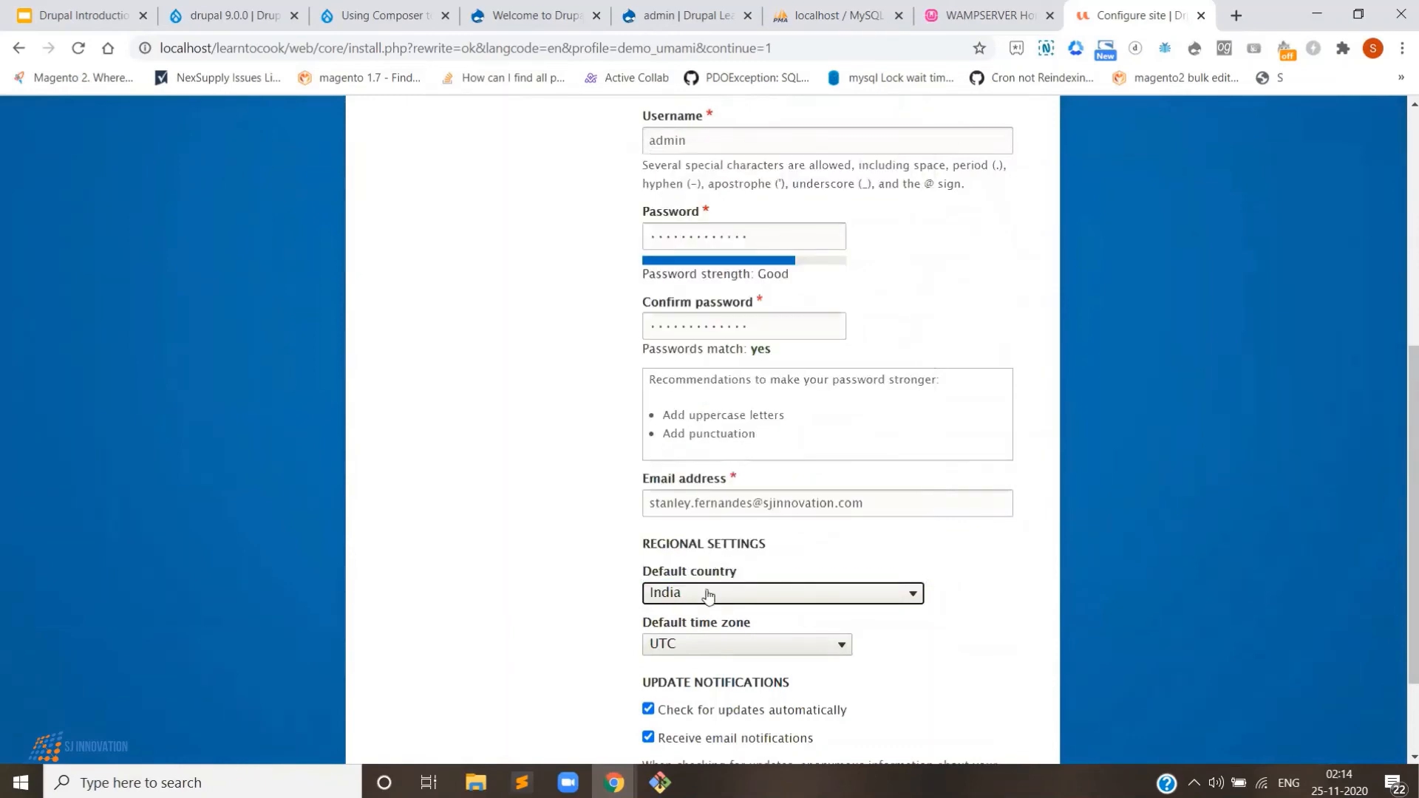
pyautogui.click(695, 646)
pyautogui.write('kol')
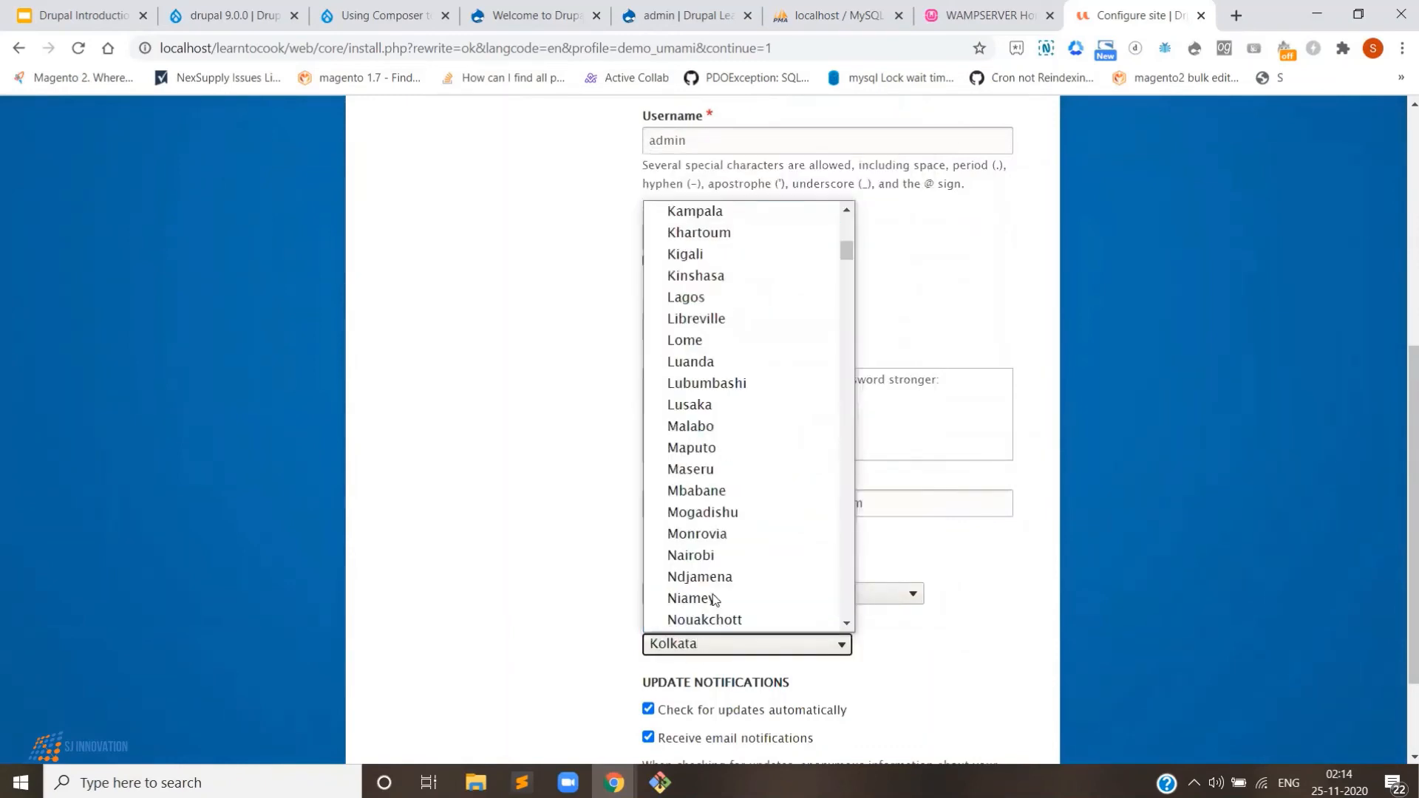
pyautogui.click(717, 621)
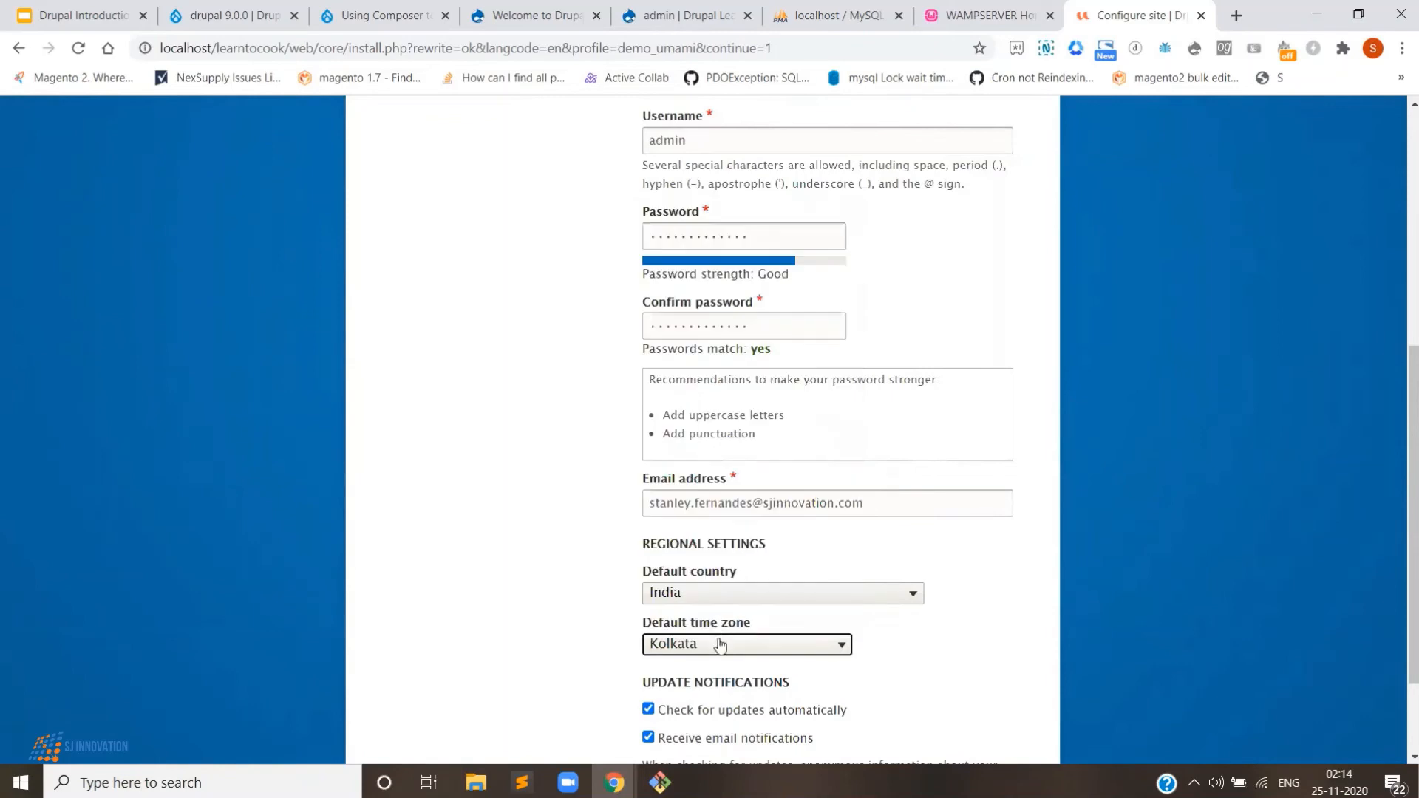
pyautogui.scroll(-2, 710, 591)
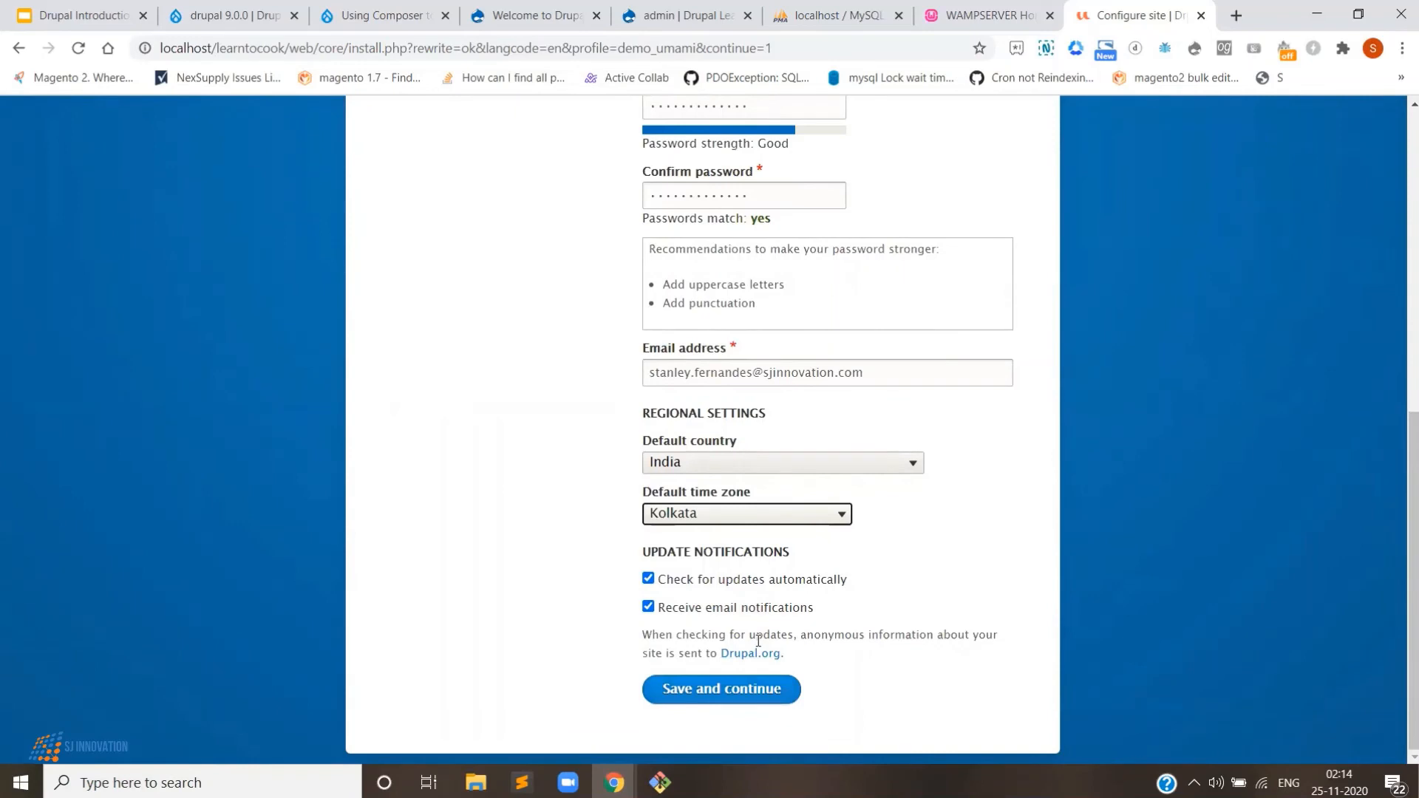
pyautogui.click(750, 687)
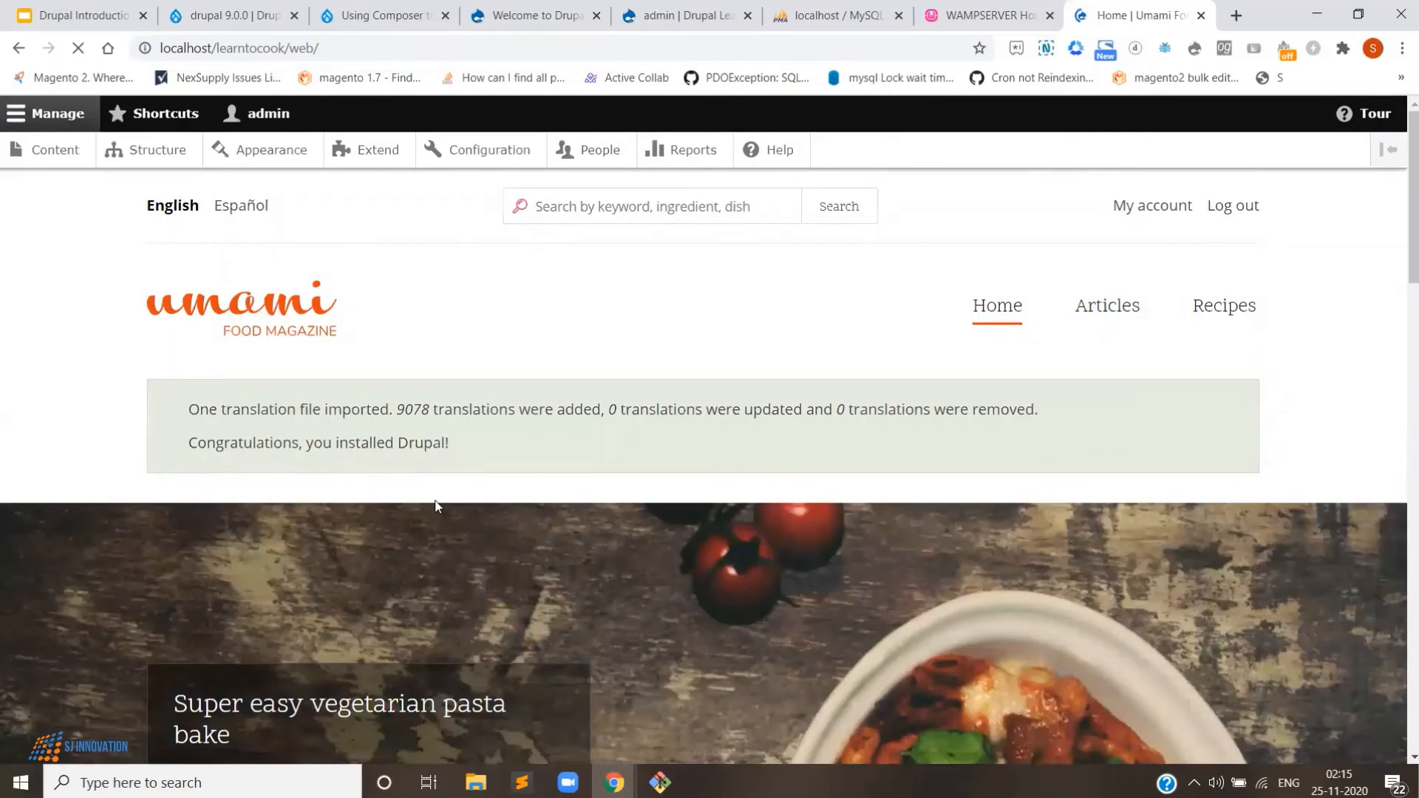
# - Browse the Umami recipes and collections, then go back to the WAMPSERVER Homepage tab
pyautogui.scroll(-1, 436, 509)
pyautogui.scroll(1, 560, 543)
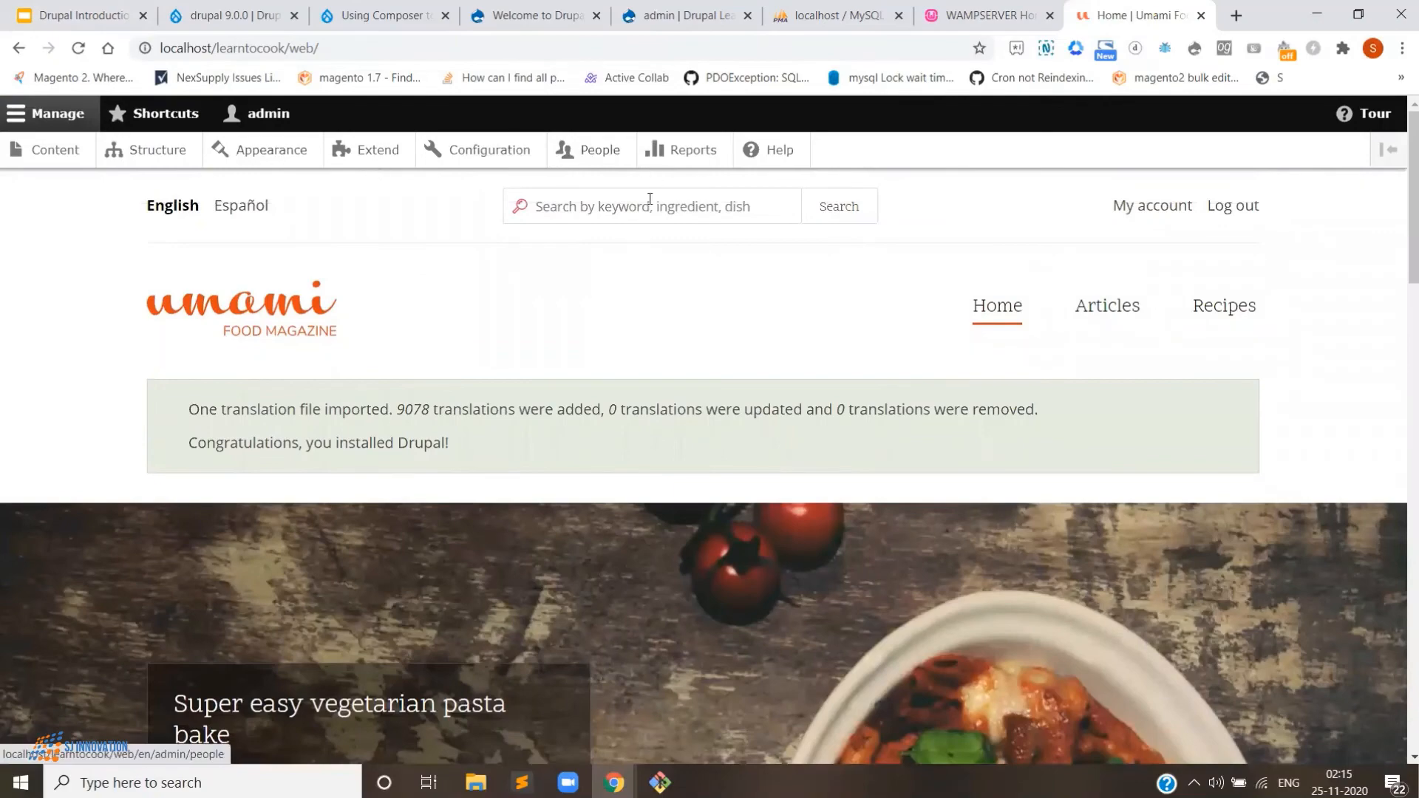
pyautogui.scroll(-10, 680, 583)
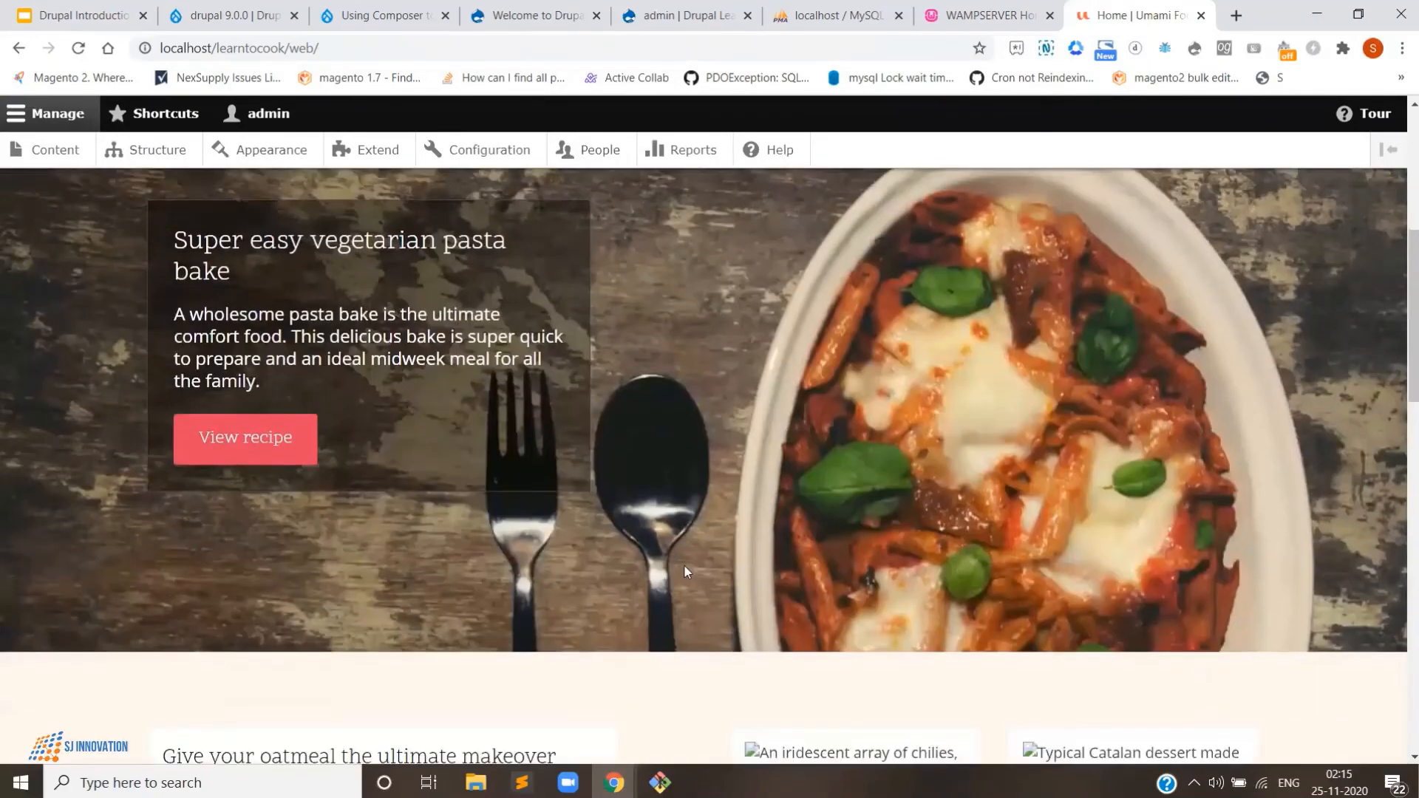
pyautogui.scroll(-6, 690, 570)
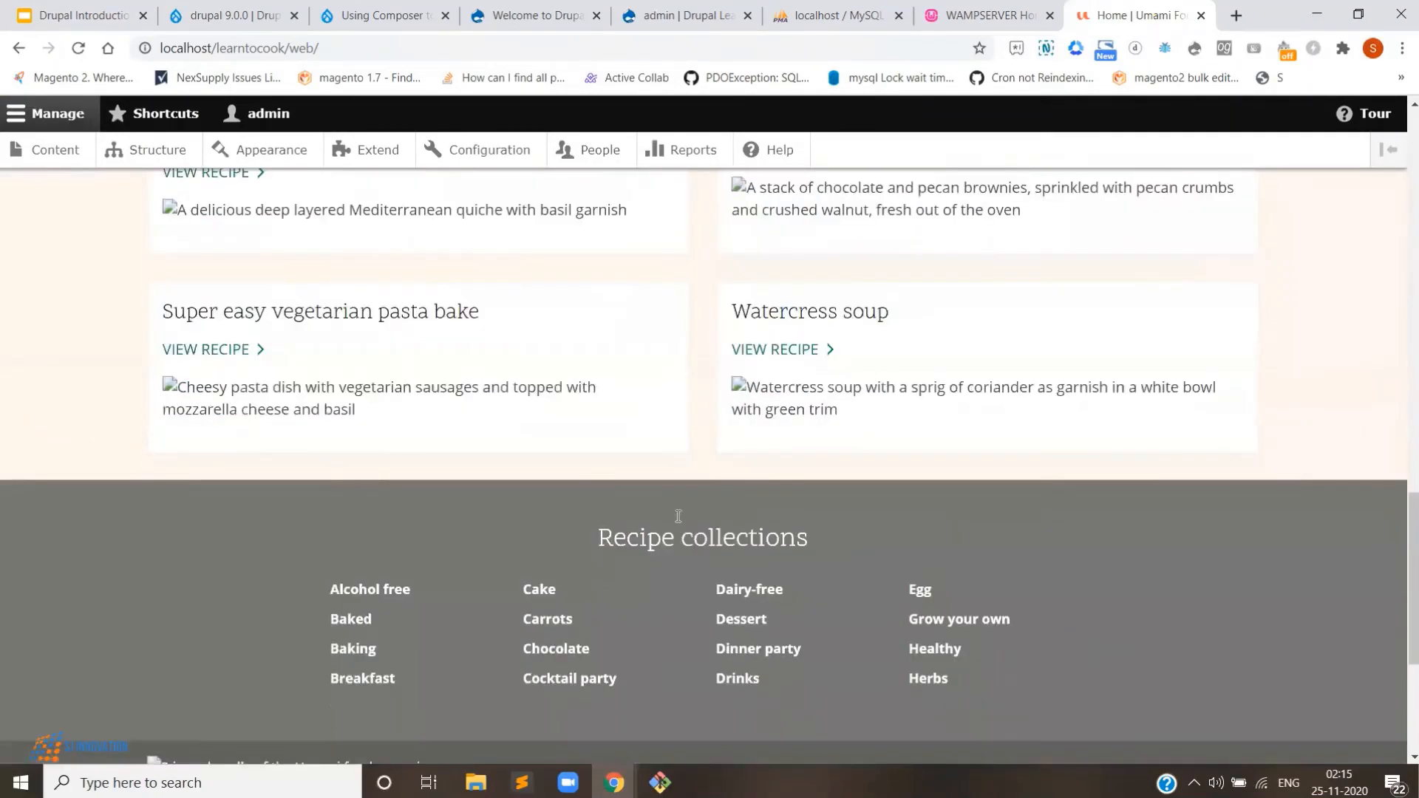
pyautogui.scroll(10, 688, 465)
pyautogui.scroll(10, 688, 470)
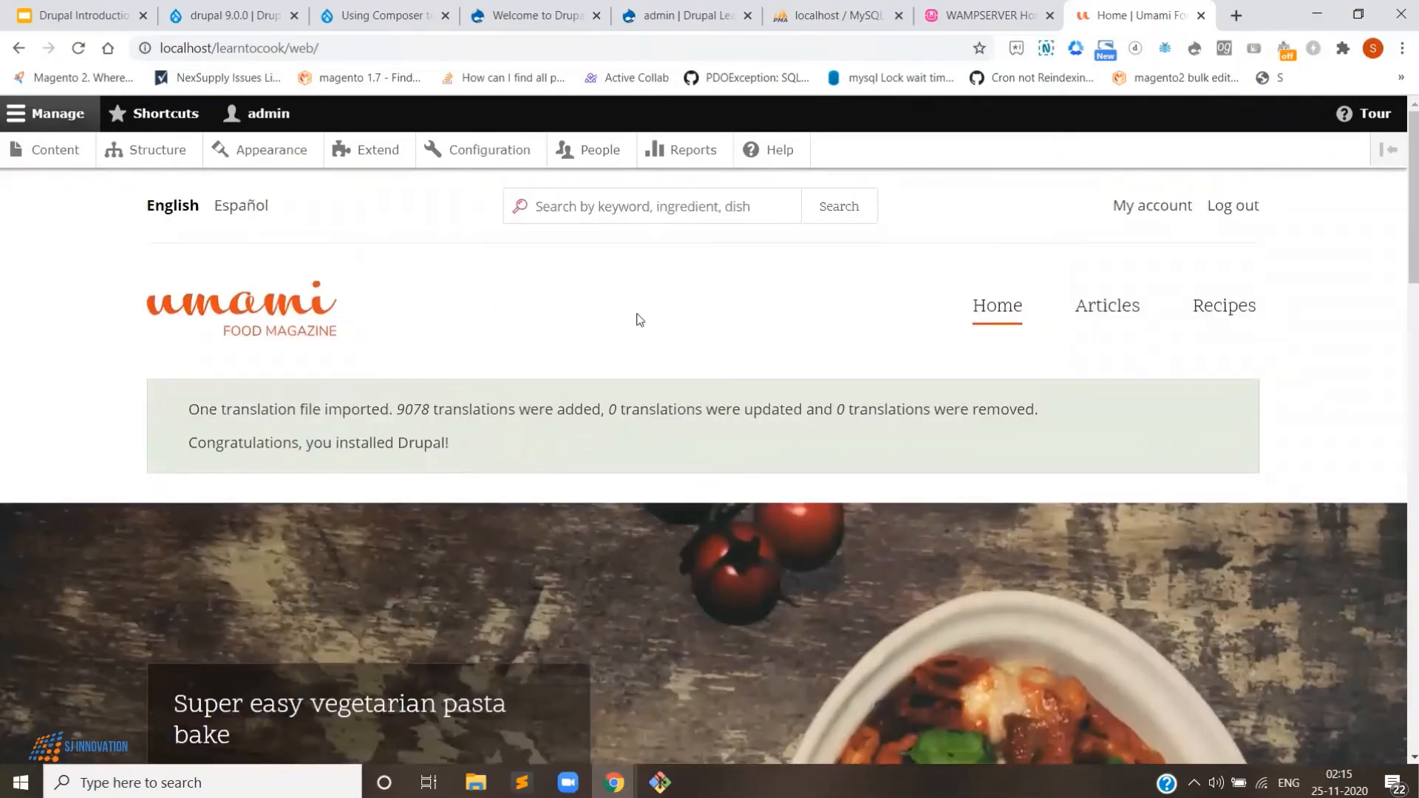
pyautogui.scroll(-6, 575, 453)
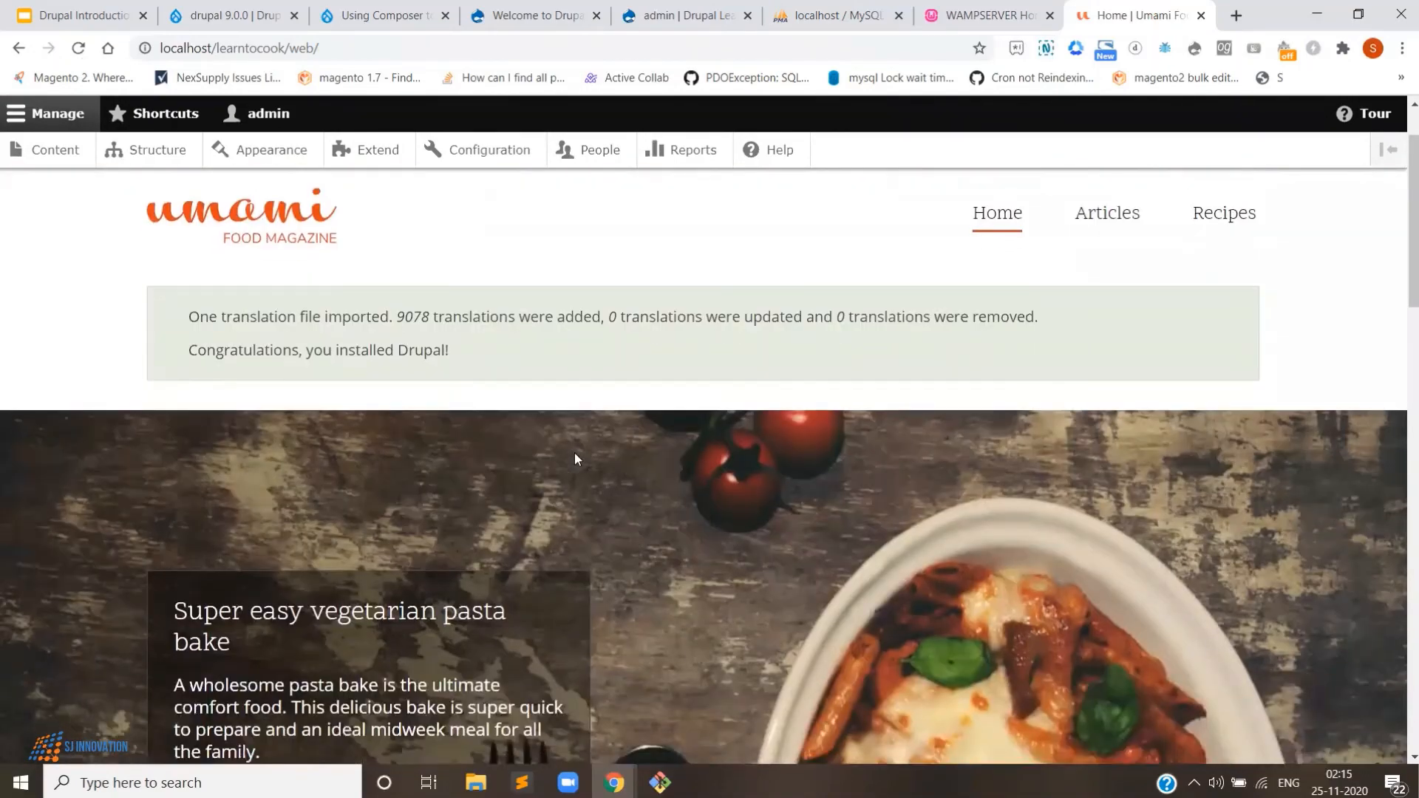
pyautogui.scroll(-5, 598, 555)
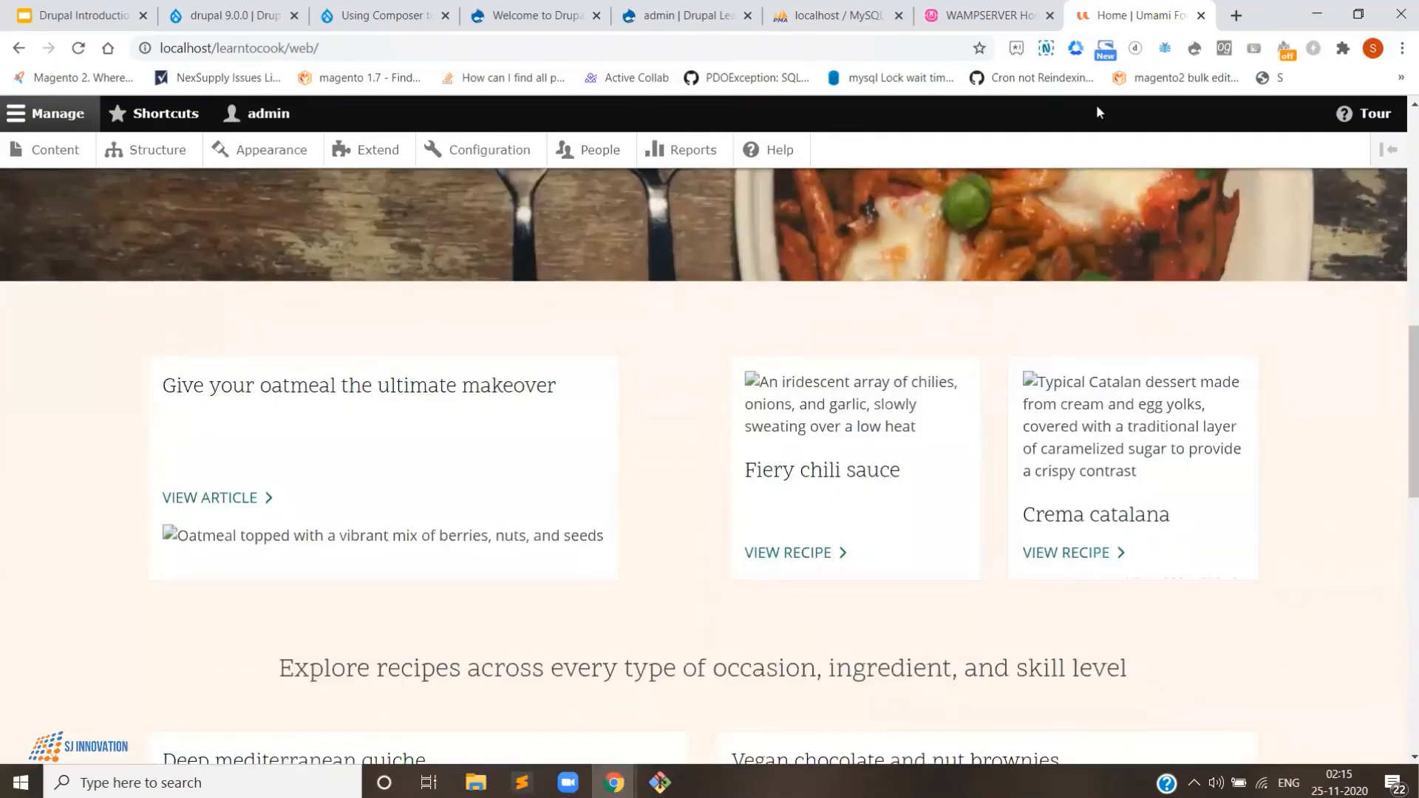
pyautogui.scroll(6, 1094, 231)
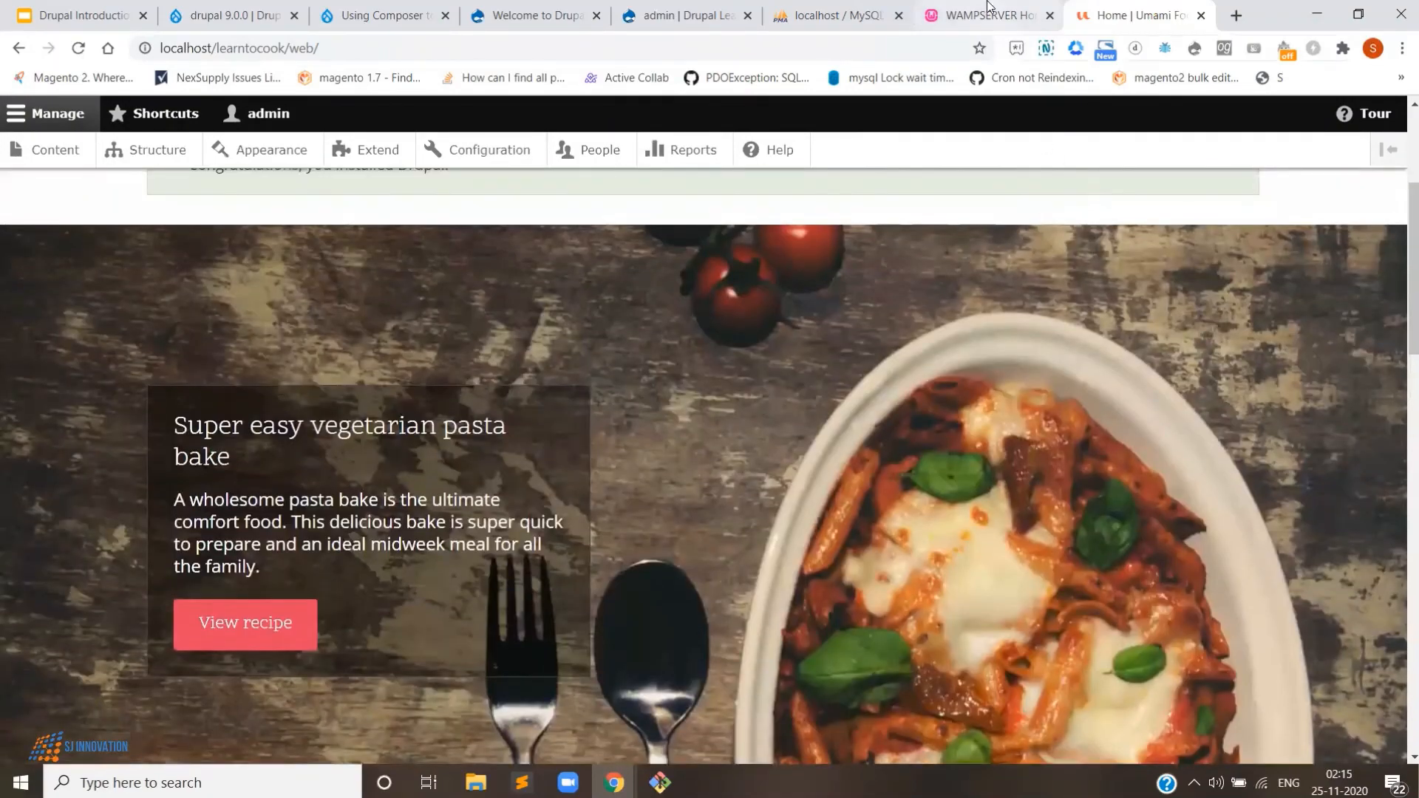
pyautogui.click(994, 14)
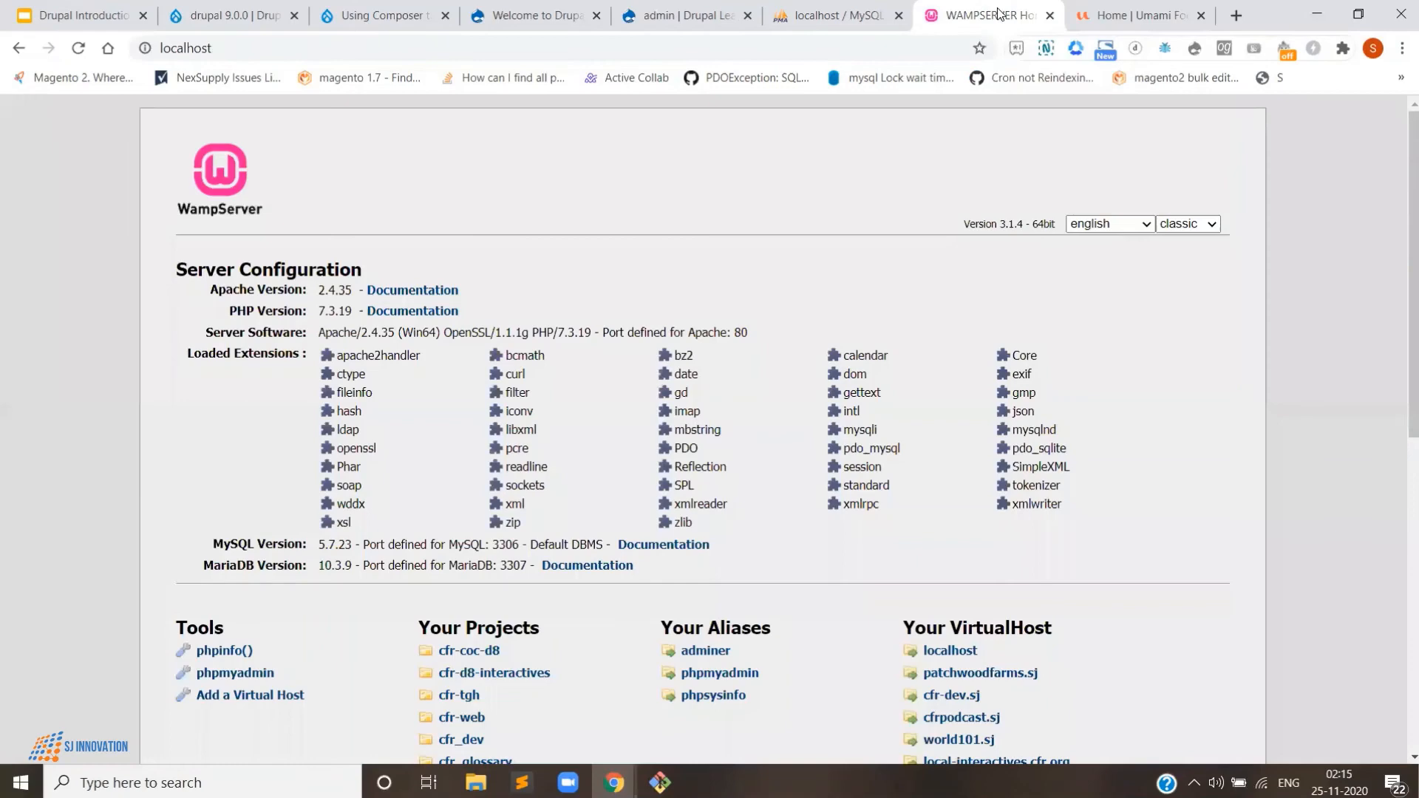
# - Begin adding a virtual host named learntocook.sj
pyautogui.click(253, 695)
pyautogui.click(276, 630)
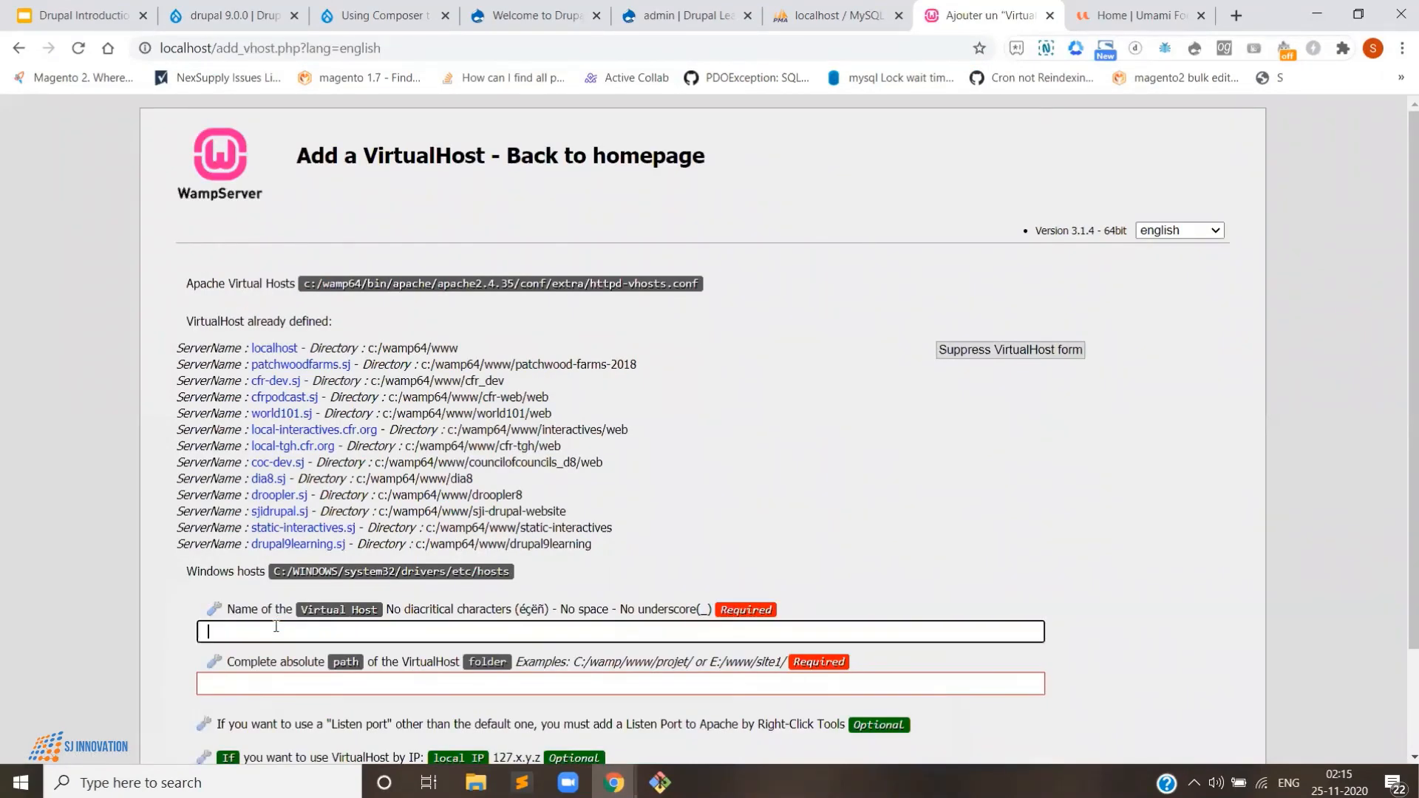
pyautogui.write('learn')
pyautogui.write('tocoed')
pyautogui.press('BackSpace')
pyautogui.press('BackSpace')
pyautogui.write('d')
pyautogui.write('k.sj')
pyautogui.click(266, 681)
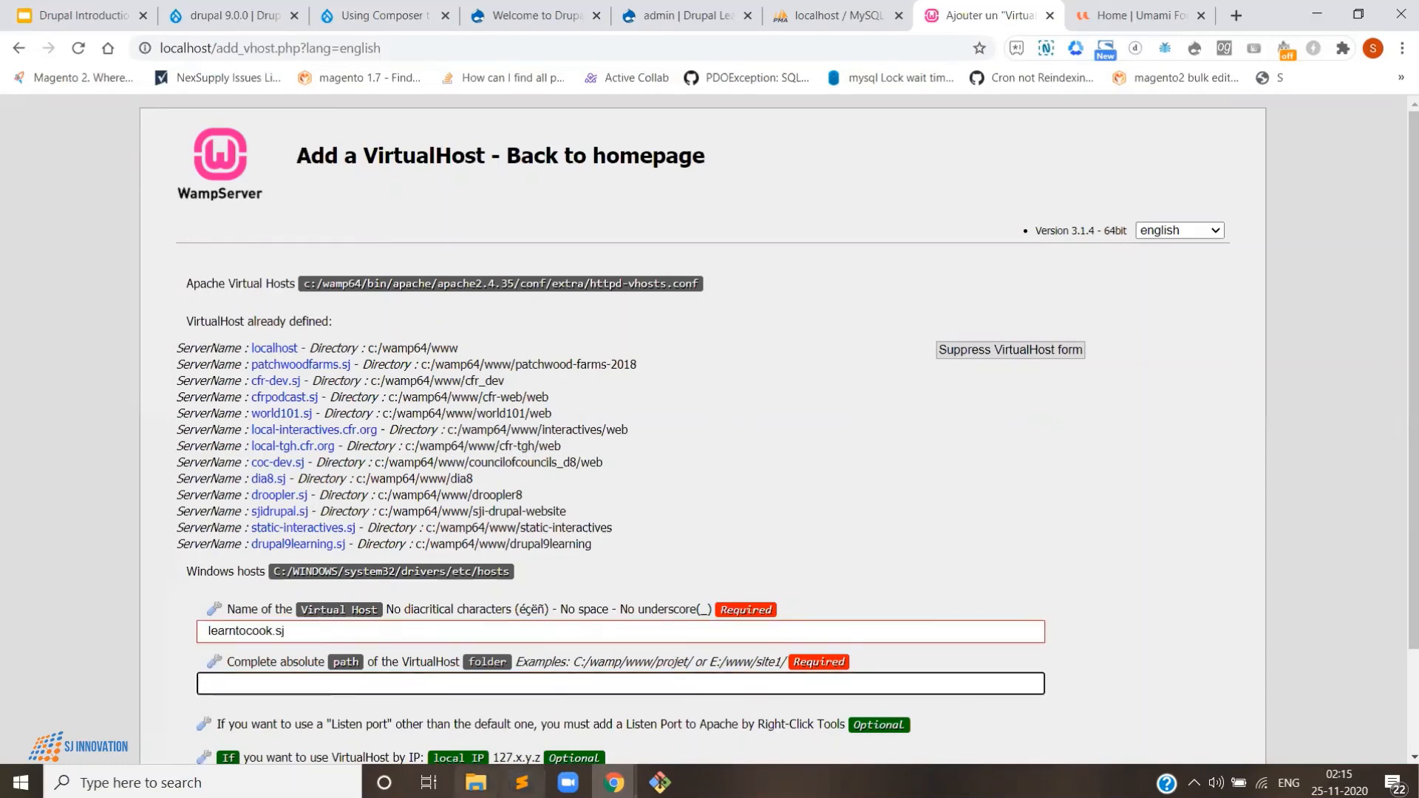
# - Copy the LearnToCook web folder path from File Explorer into the virtual host path field
pyautogui.click(476, 782)
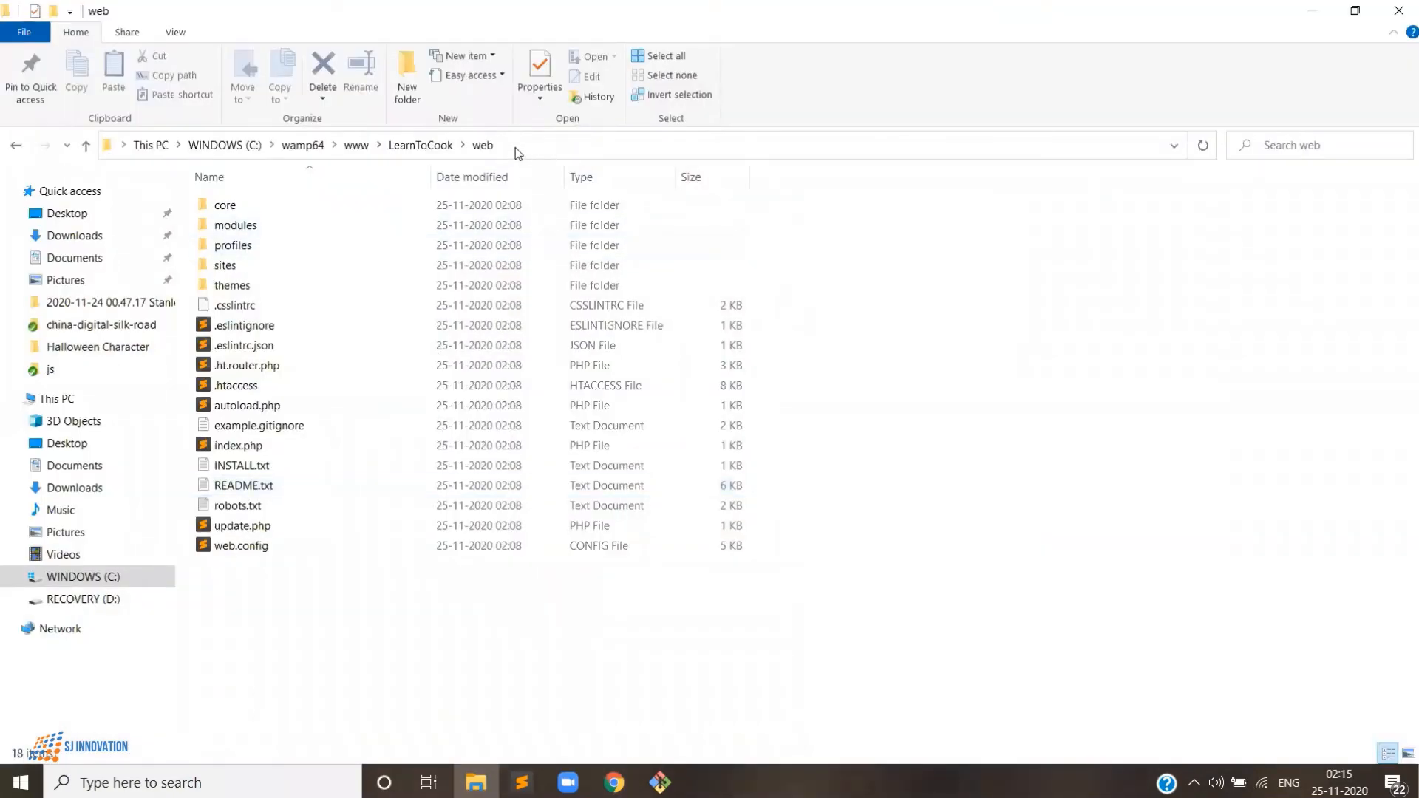
pyautogui.click(516, 148)
pyautogui.rightClick(318, 149)
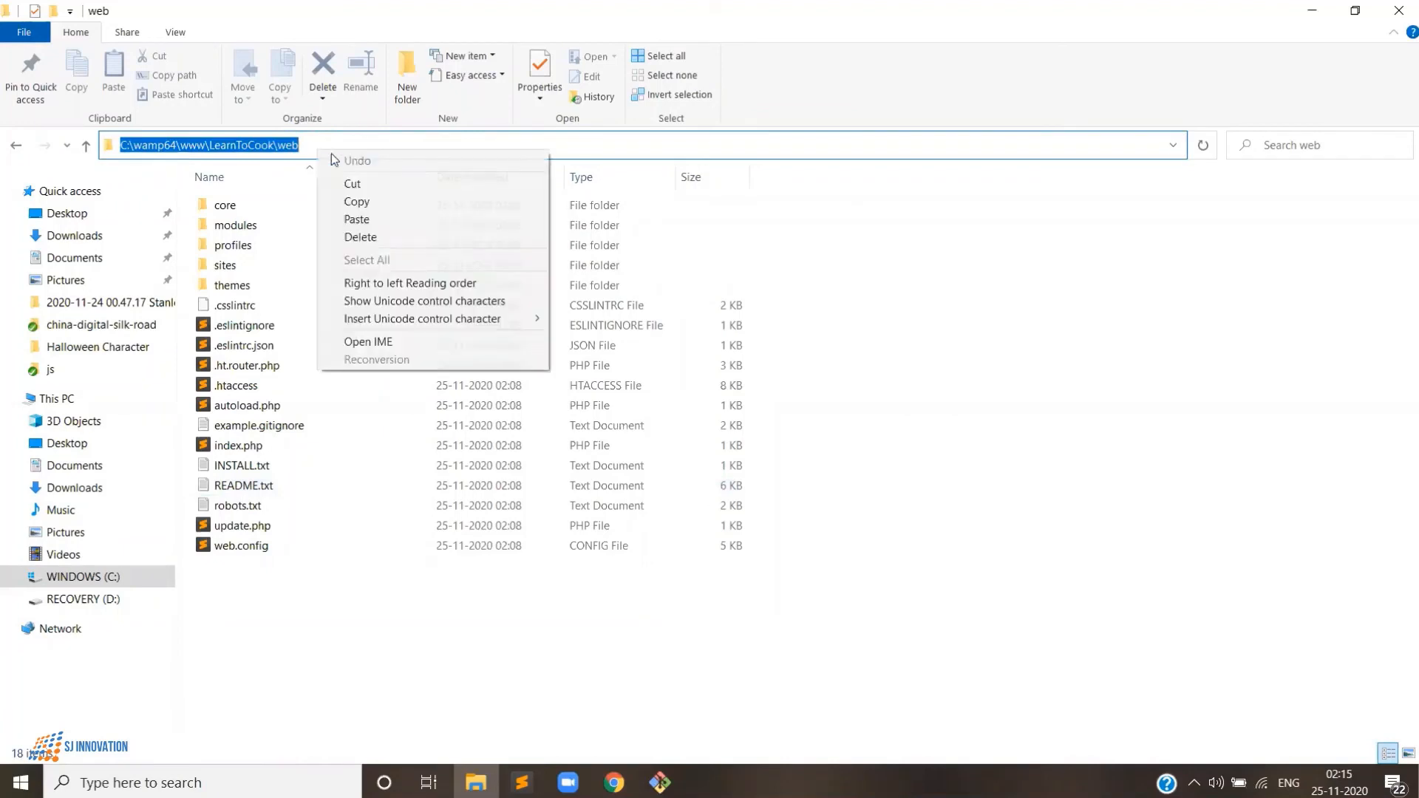
pyautogui.click(357, 201)
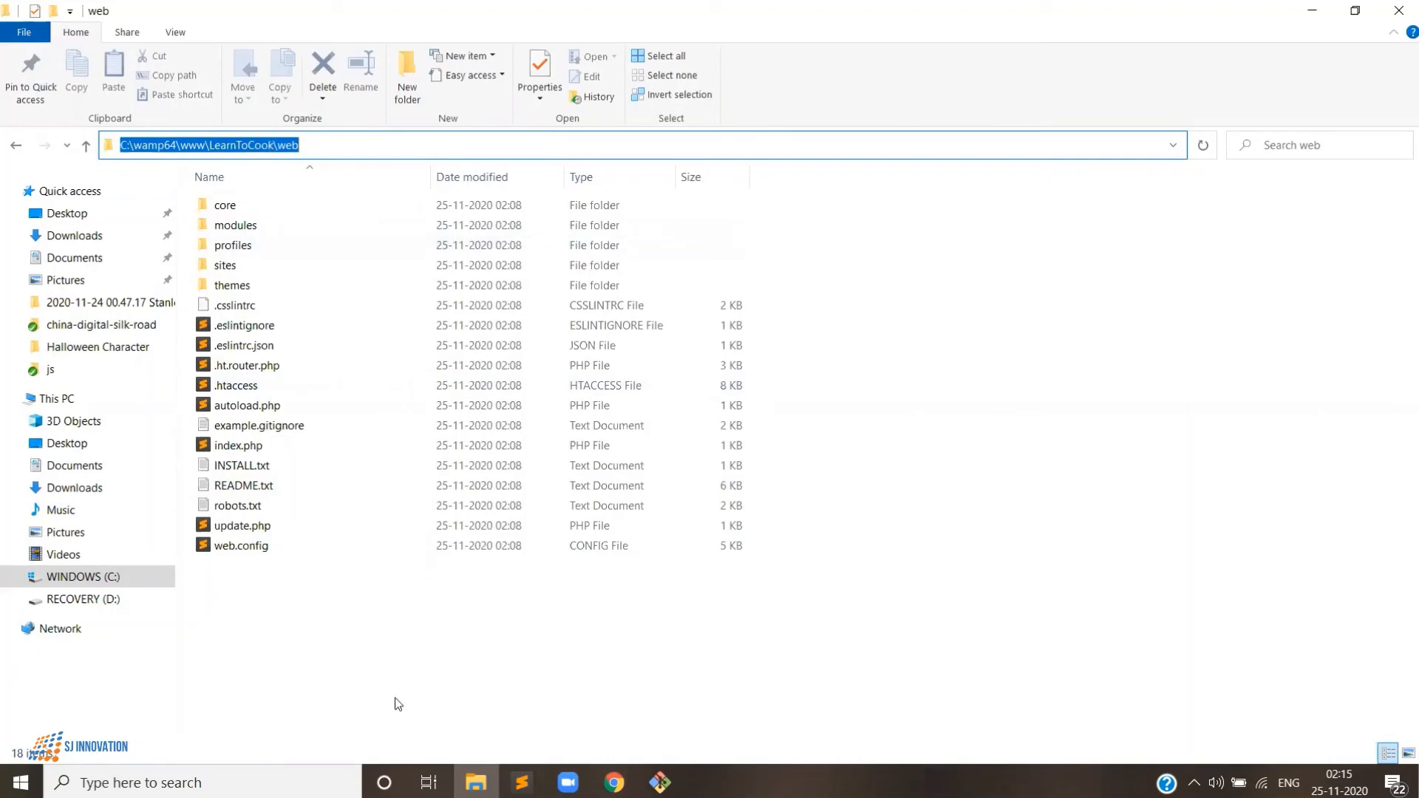
pyautogui.hotkey('alt', 'Tab')
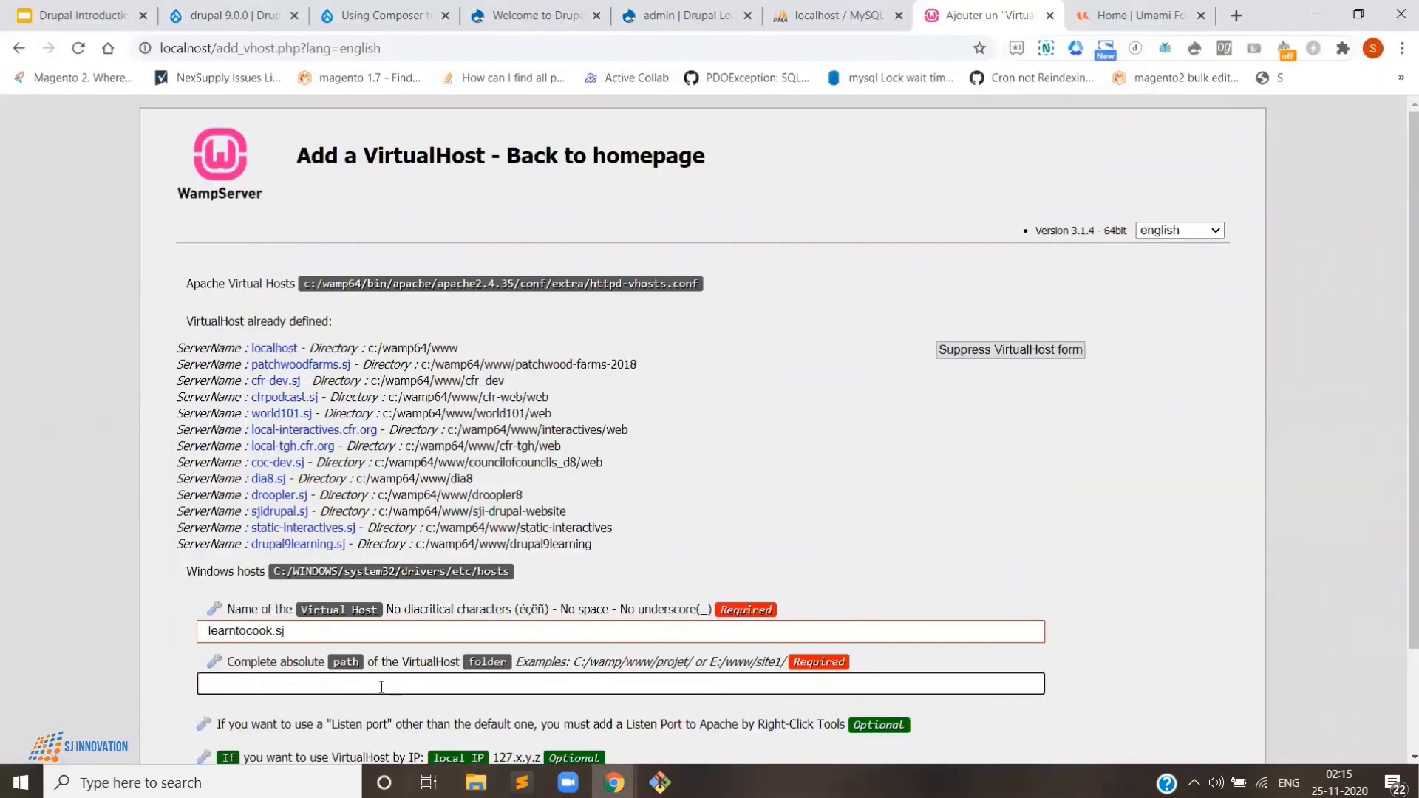
pyautogui.hotkey('ctrl', 'v')
# - Change the path's backslashes to forward slashes (C:/wamp64/www/LearnToCook/web/) and create the host
pyautogui.click(223, 684)
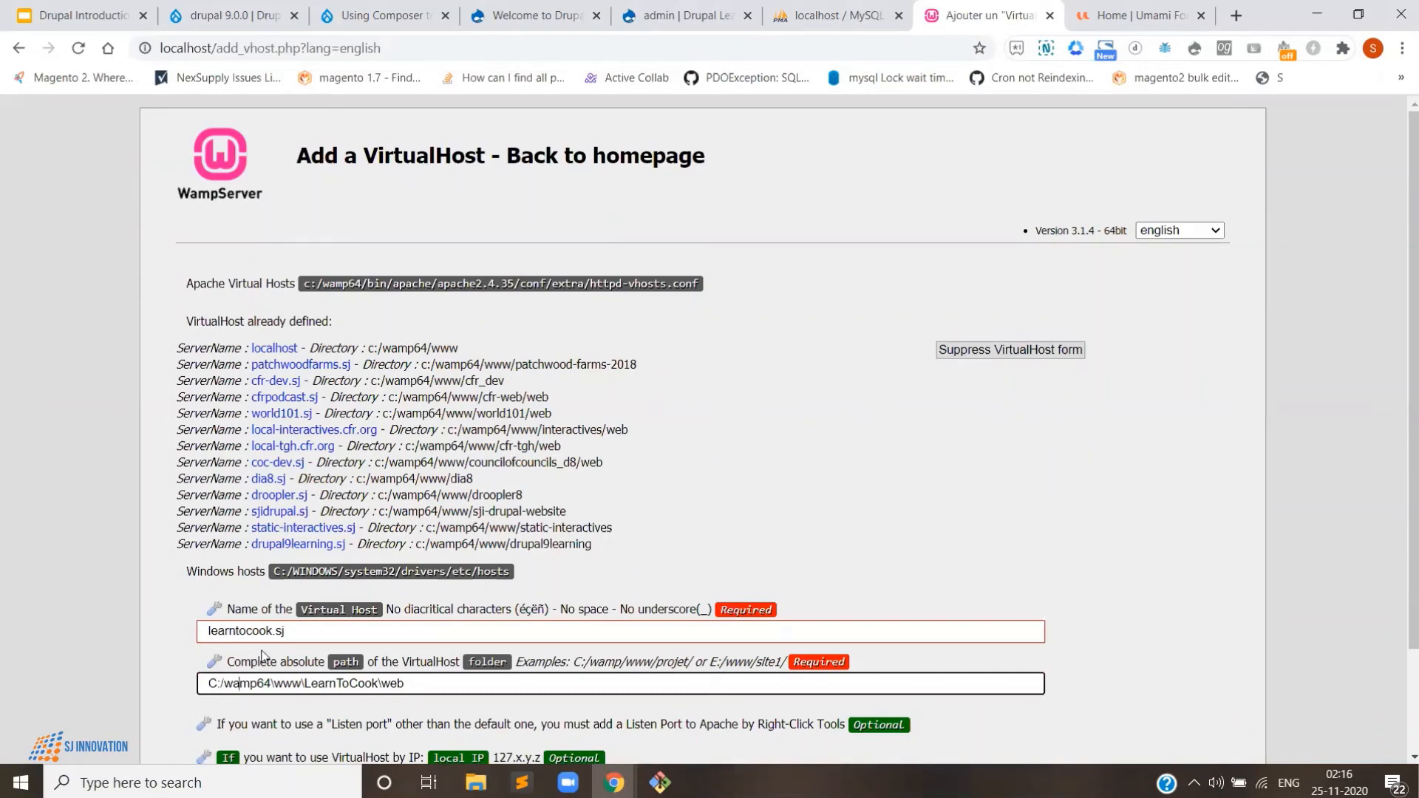
pyautogui.press('BackSpace')
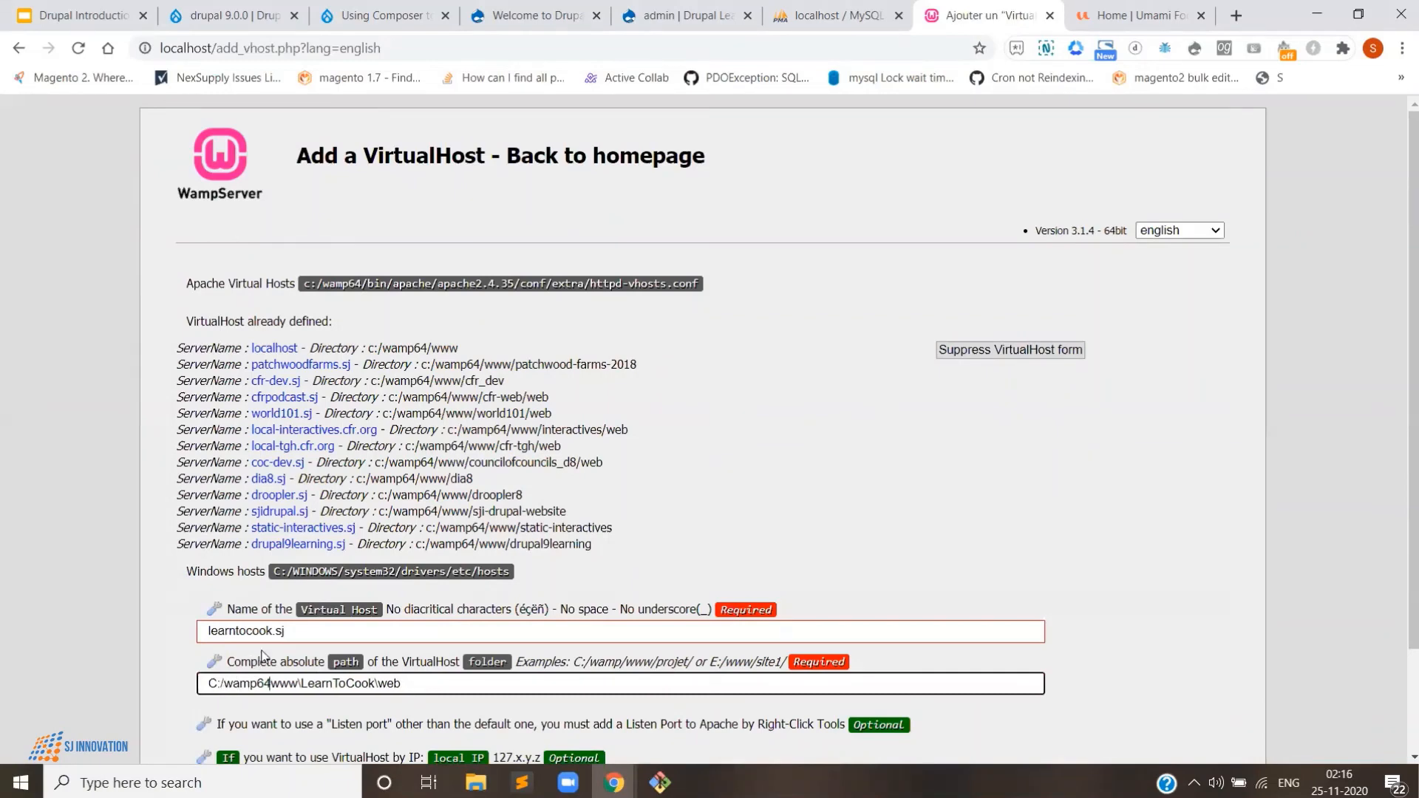
pyautogui.write('/')
pyautogui.press('Right')
pyautogui.press('Right')
pyautogui.press('Right')
pyautogui.press('Right')
pyautogui.press('BackSpace')
pyautogui.write('/')
pyautogui.press('Right')
pyautogui.press('Right')
pyautogui.press('Right')
pyautogui.press('Right')
pyautogui.press('Right')
pyautogui.press('Right')
pyautogui.press('Right')
pyautogui.press('Right')
pyautogui.press('Right')
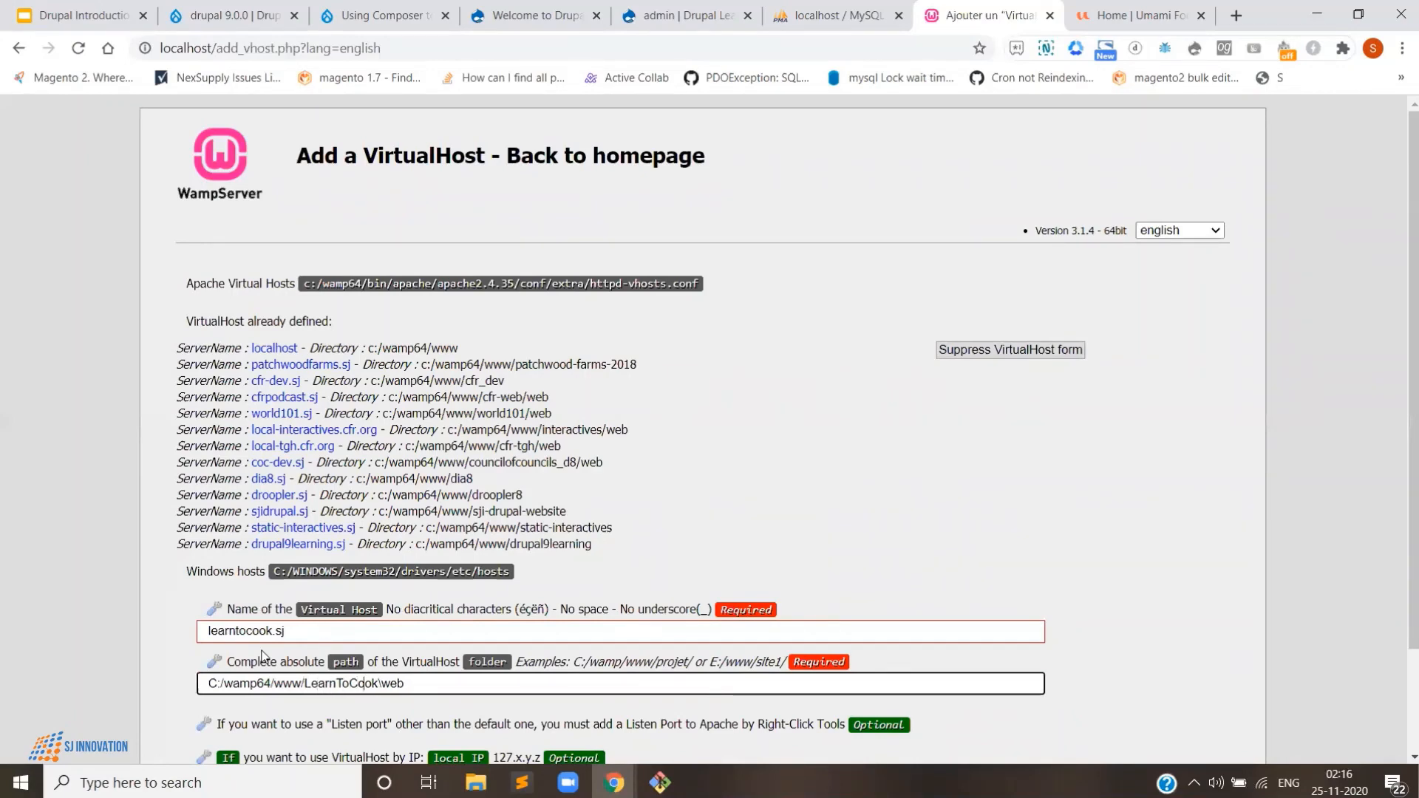
pyautogui.press('BackSpace')
pyautogui.write('/')
pyautogui.scroll(-2, 318, 685)
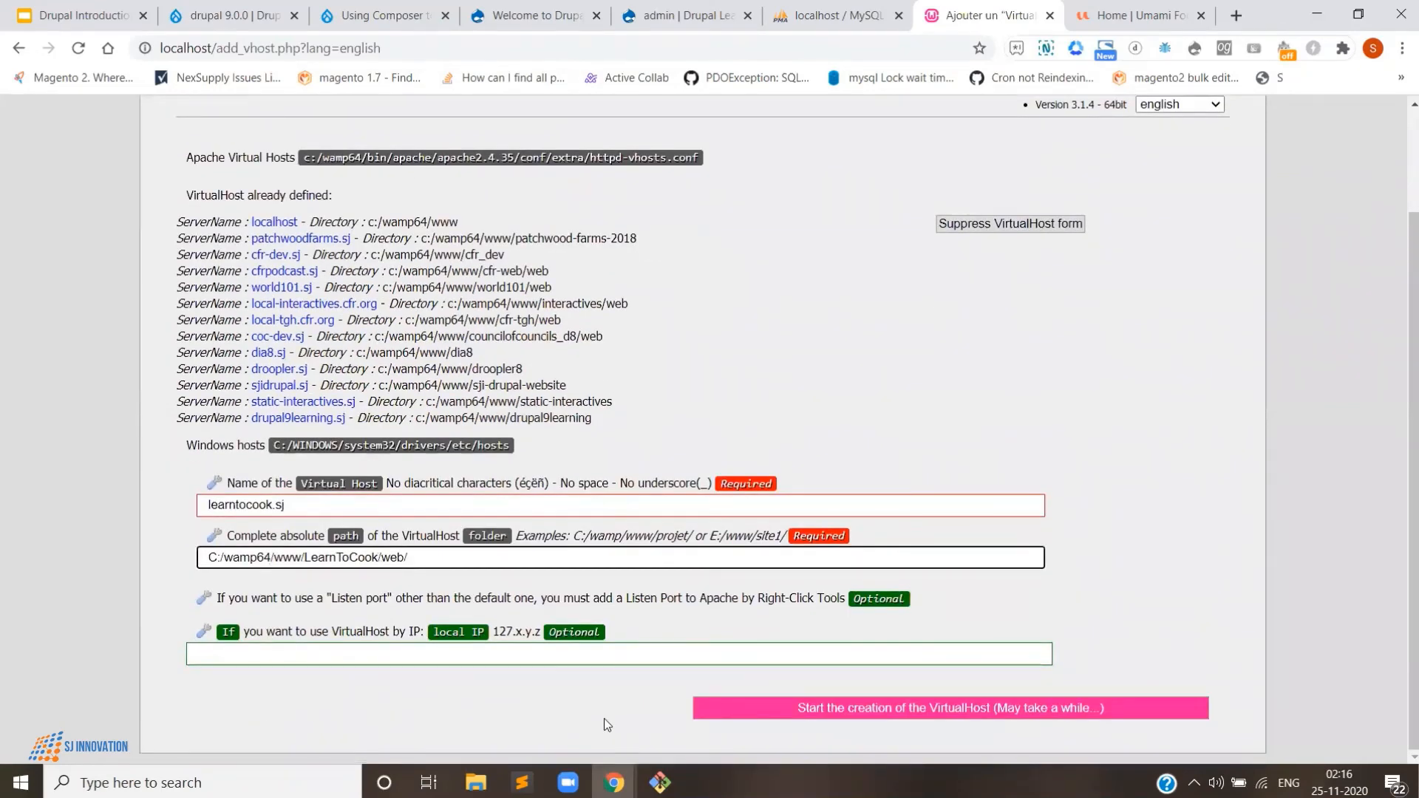
pyautogui.press('Return')
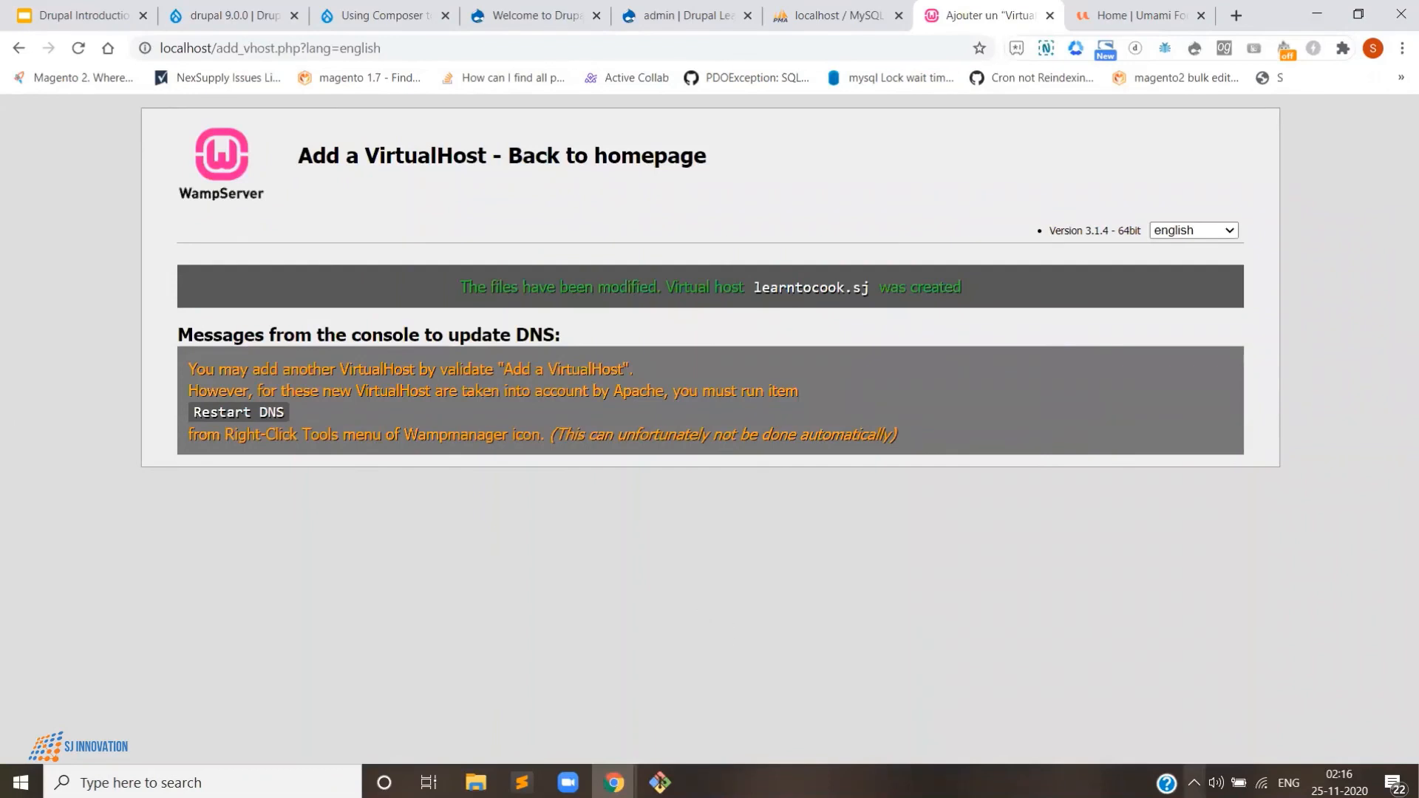
# - Restart all WampServer services from the tray icon
pyautogui.click(1193, 783)
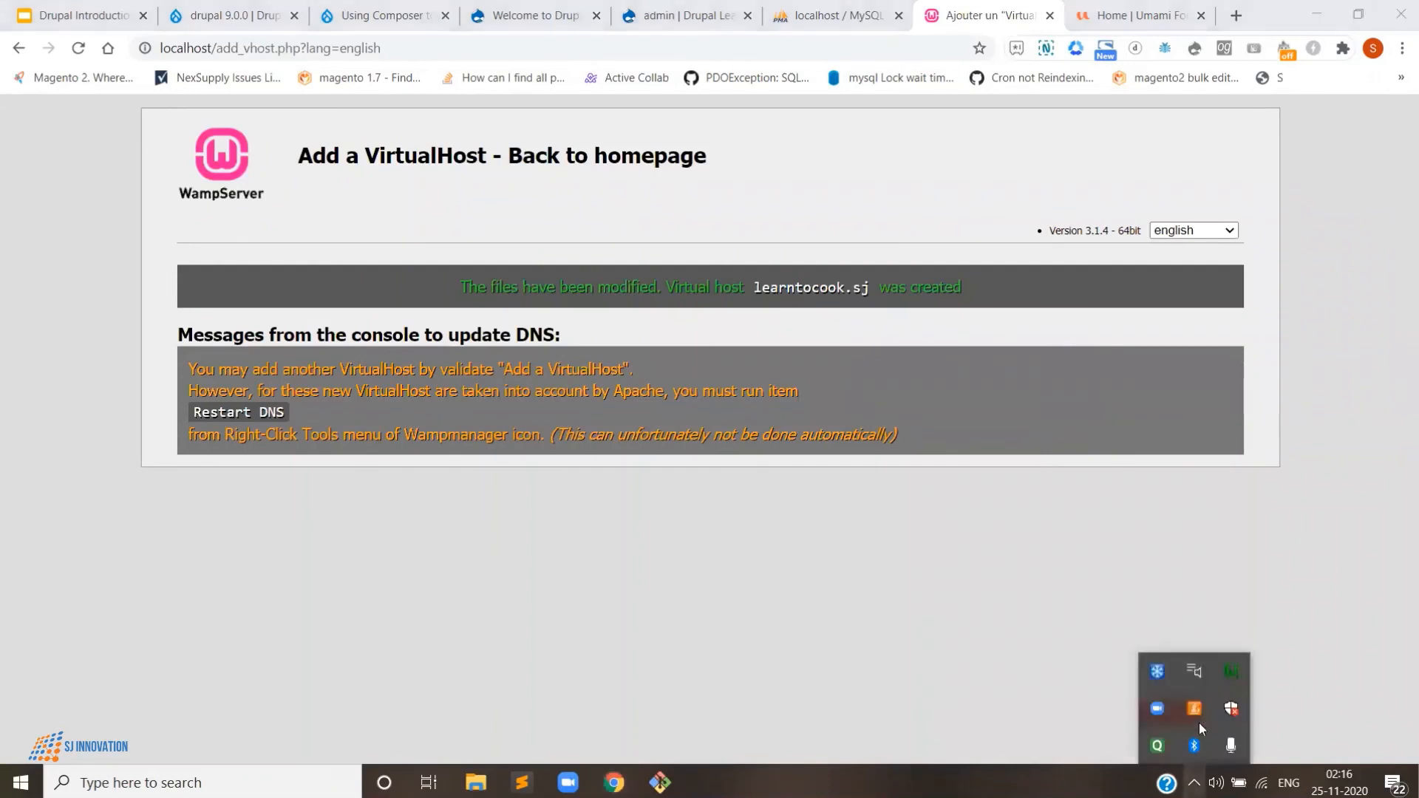
pyautogui.click(1227, 674)
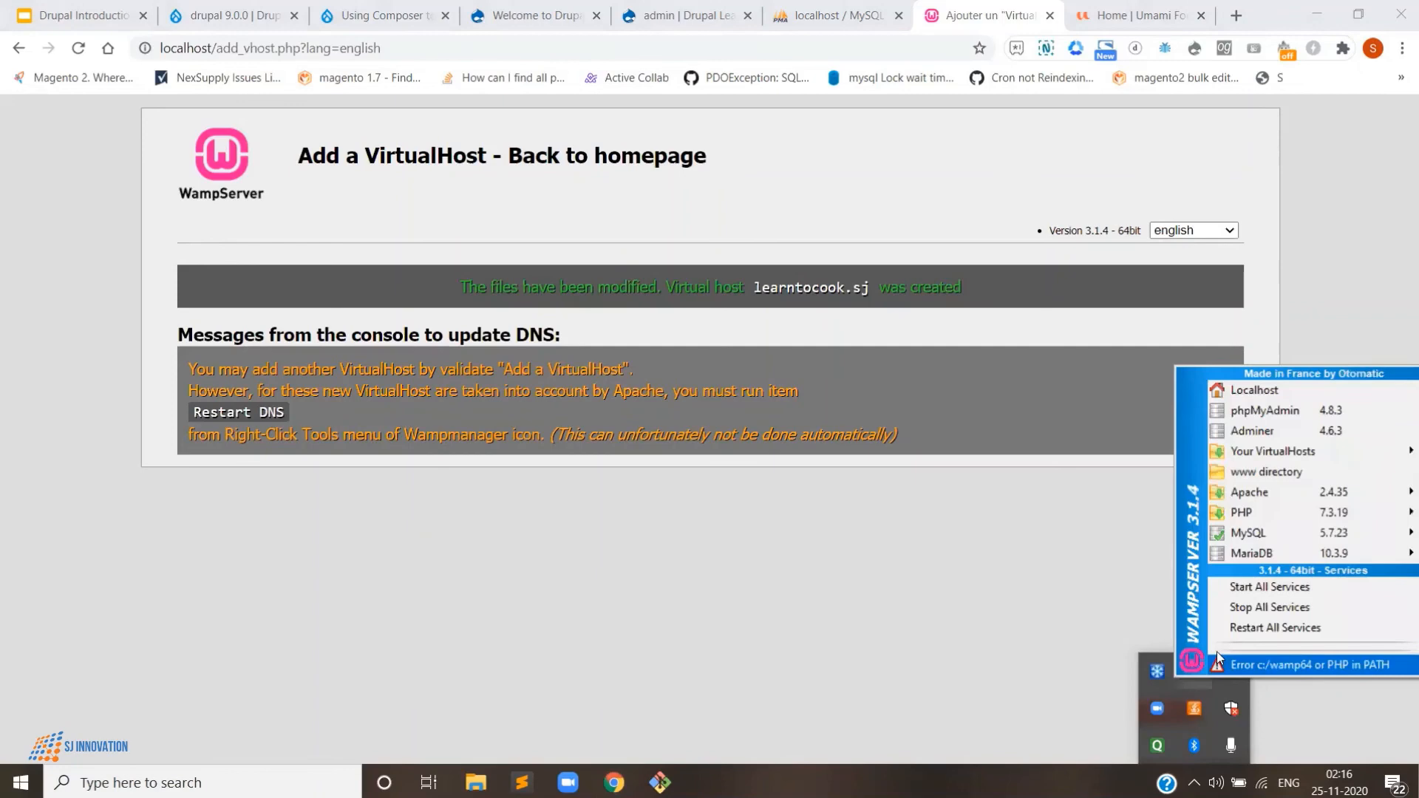
pyautogui.click(1250, 629)
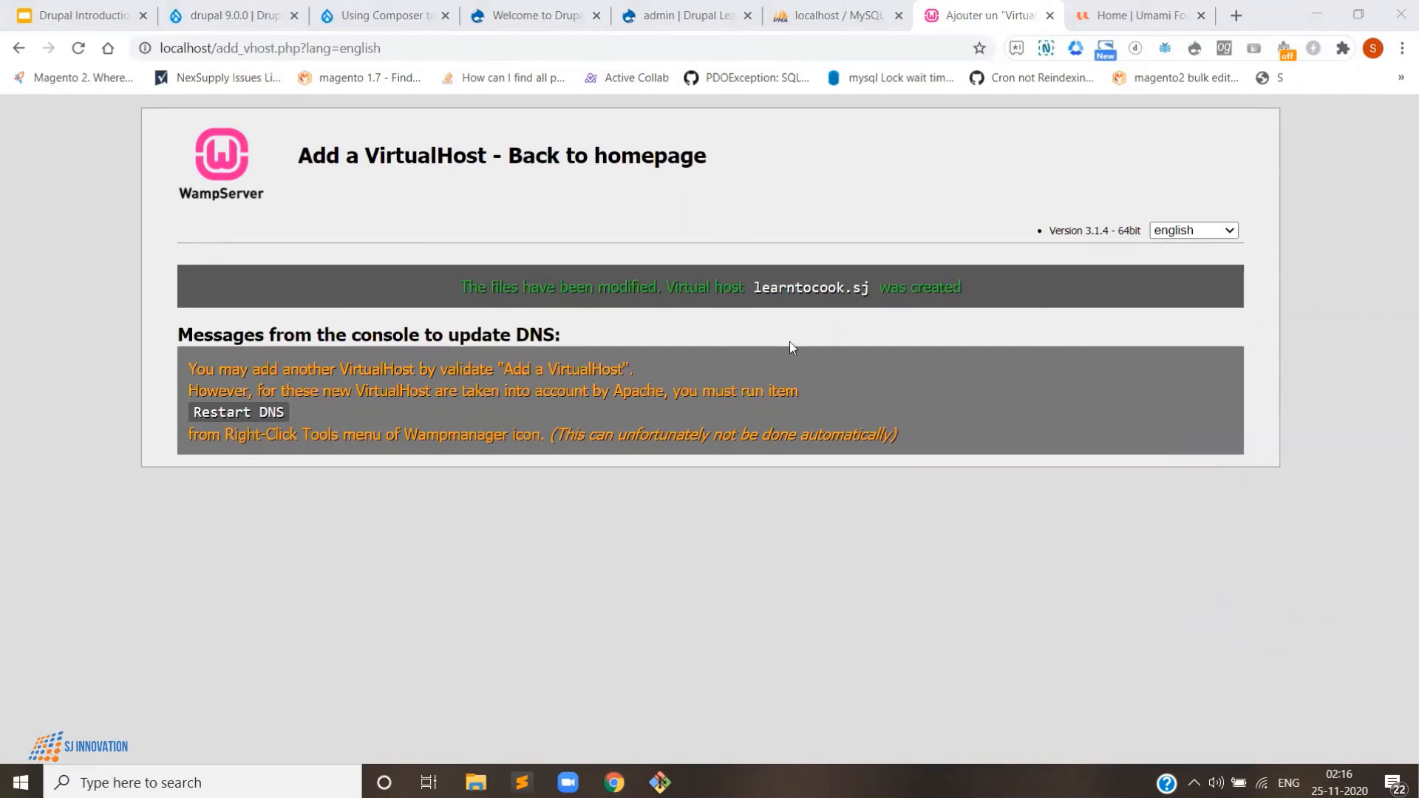
# - Paste the host name learntocook.sj into the address bar of a new browser tab
pyautogui.doubleClick(811, 287)
pyautogui.click(890, 292)
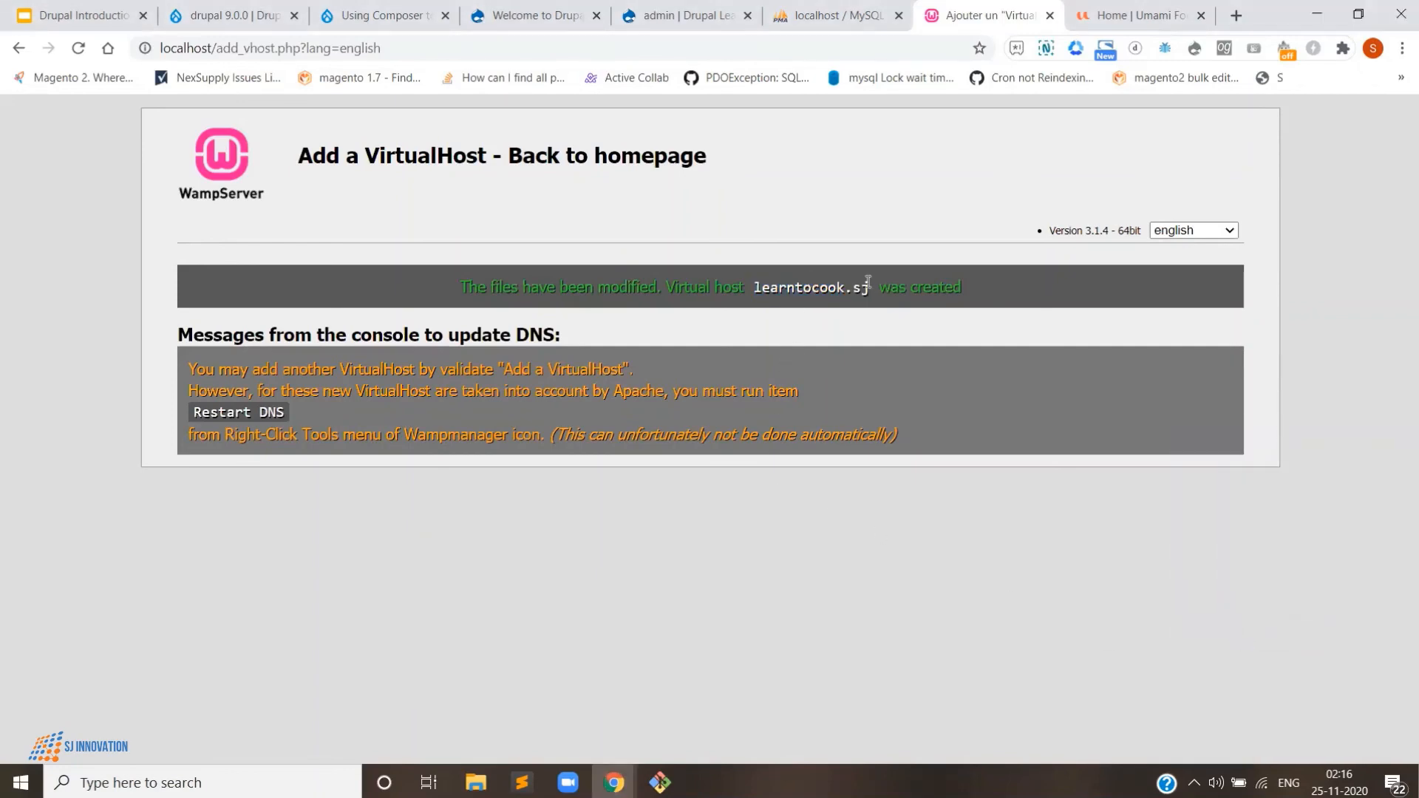
pyautogui.moveTo(870, 290); pyautogui.dragTo(757, 289)
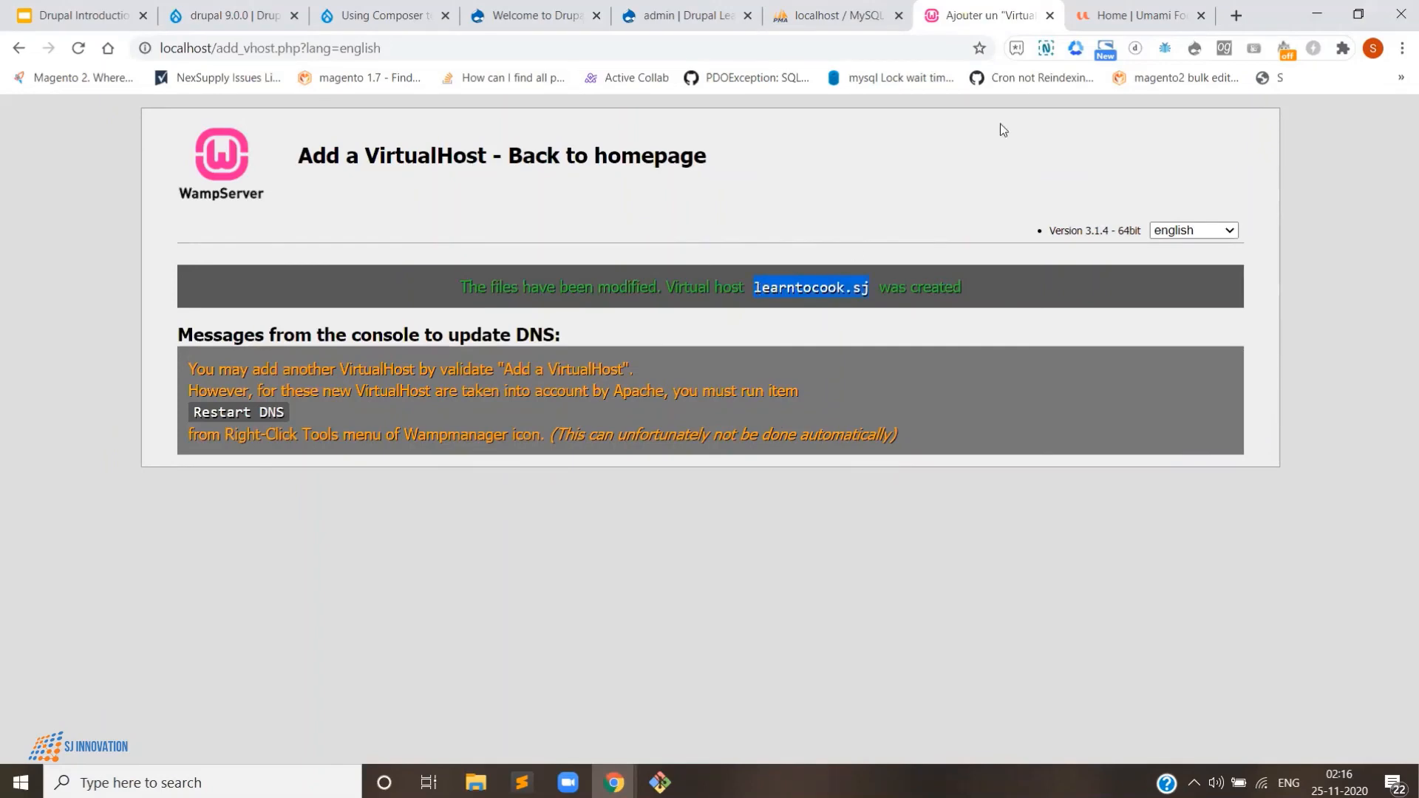
pyautogui.click(1138, 14)
pyautogui.click(1233, 16)
pyautogui.hotkey('ctrl', 'v')
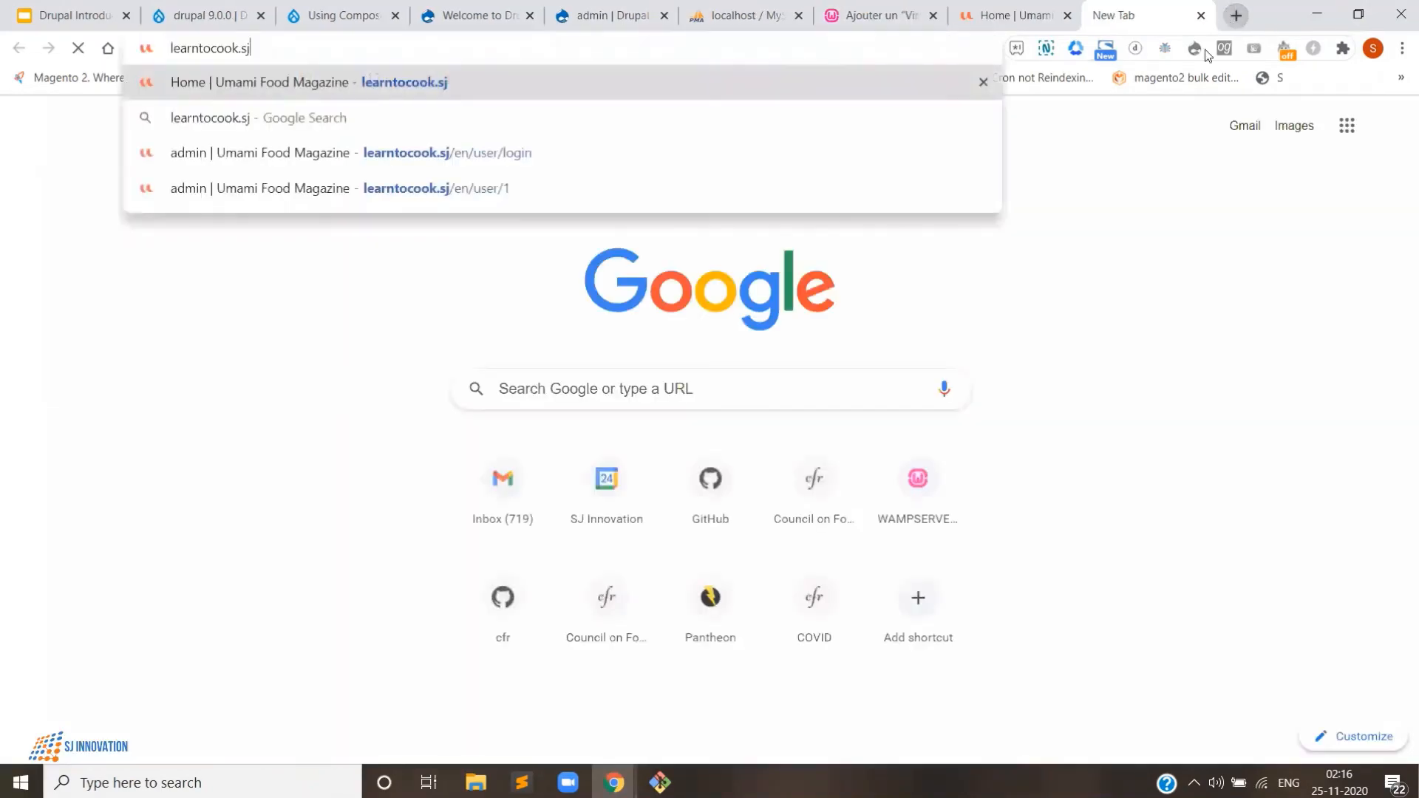
# - Wait for WampServer to finish restarting, then load learntocook.sj
pyautogui.click(1194, 783)
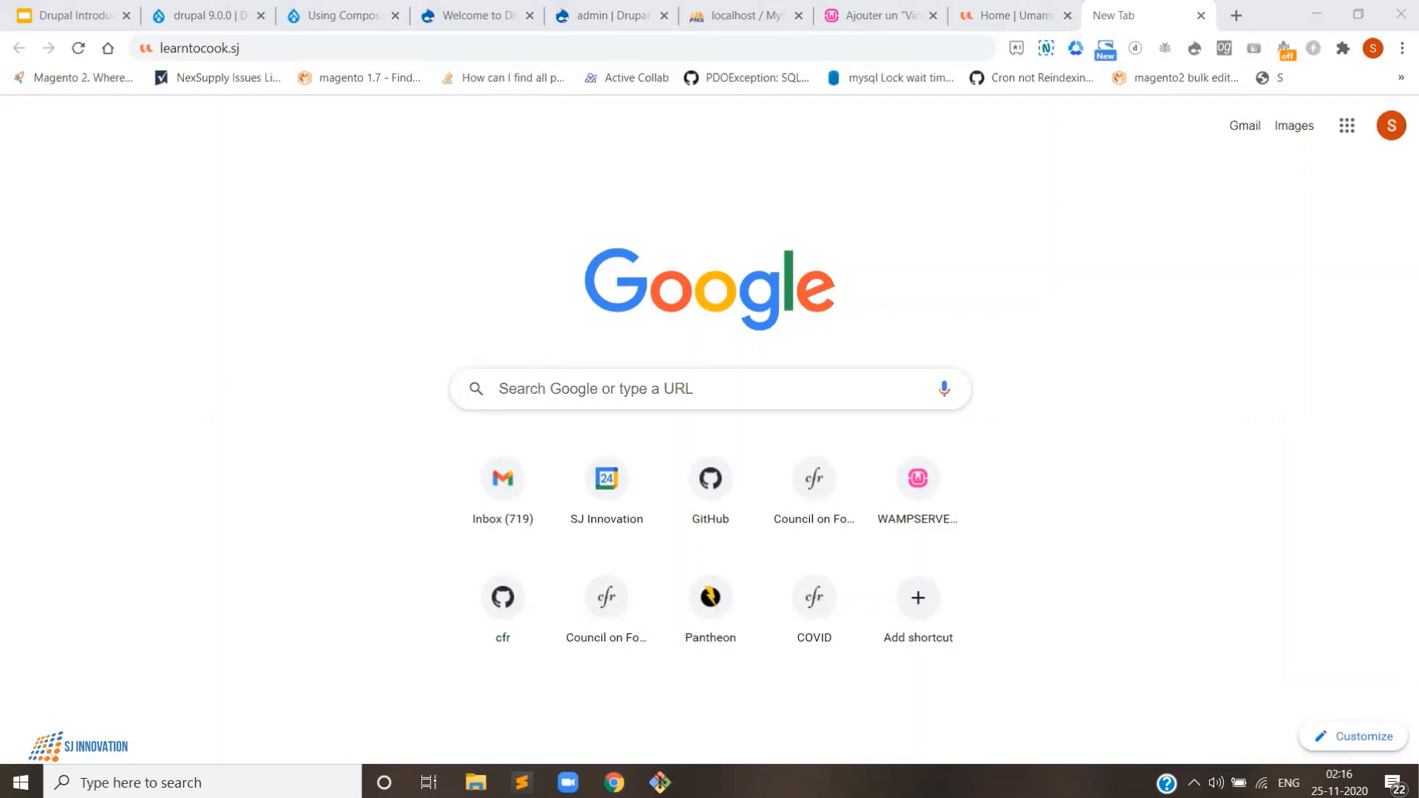
pyautogui.click(1194, 783)
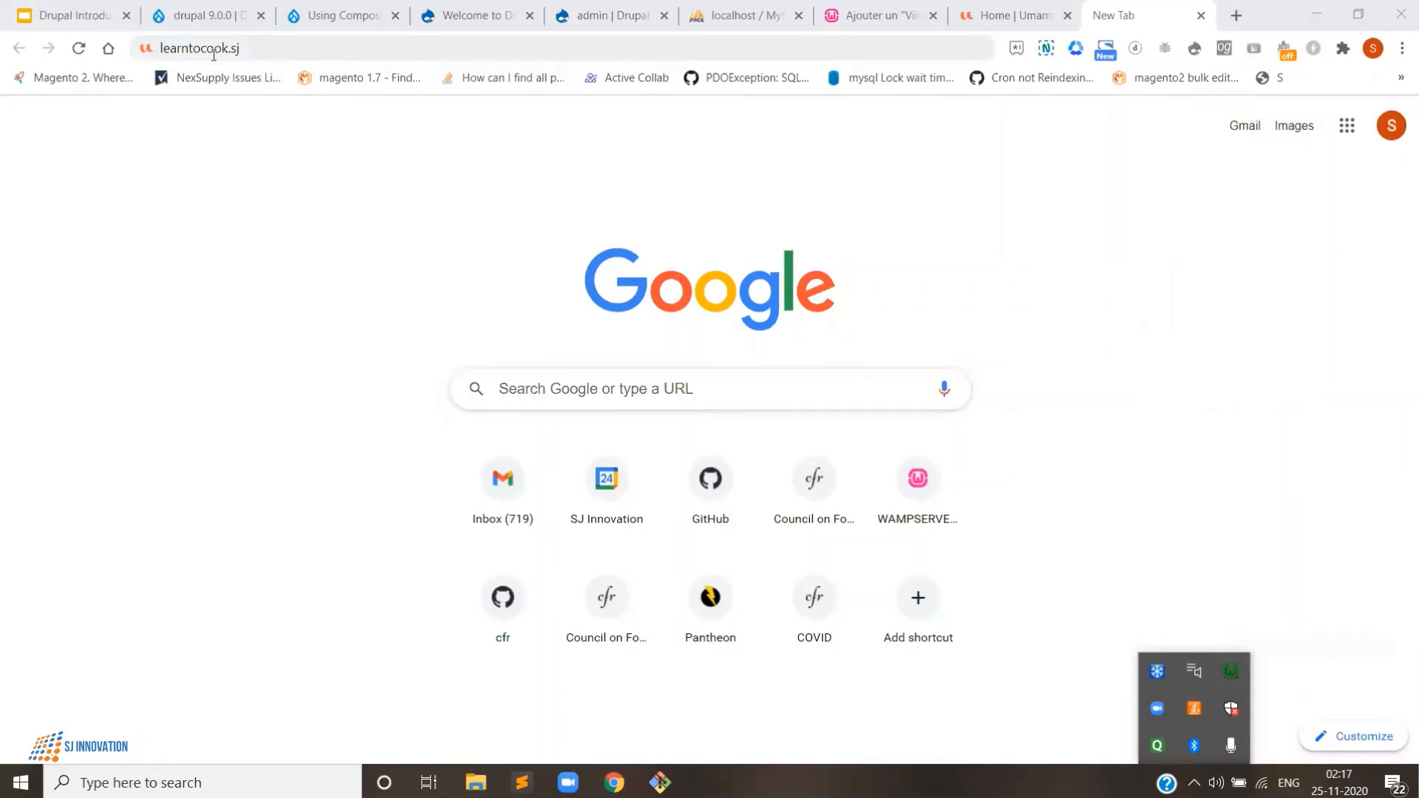
pyautogui.click(269, 48)
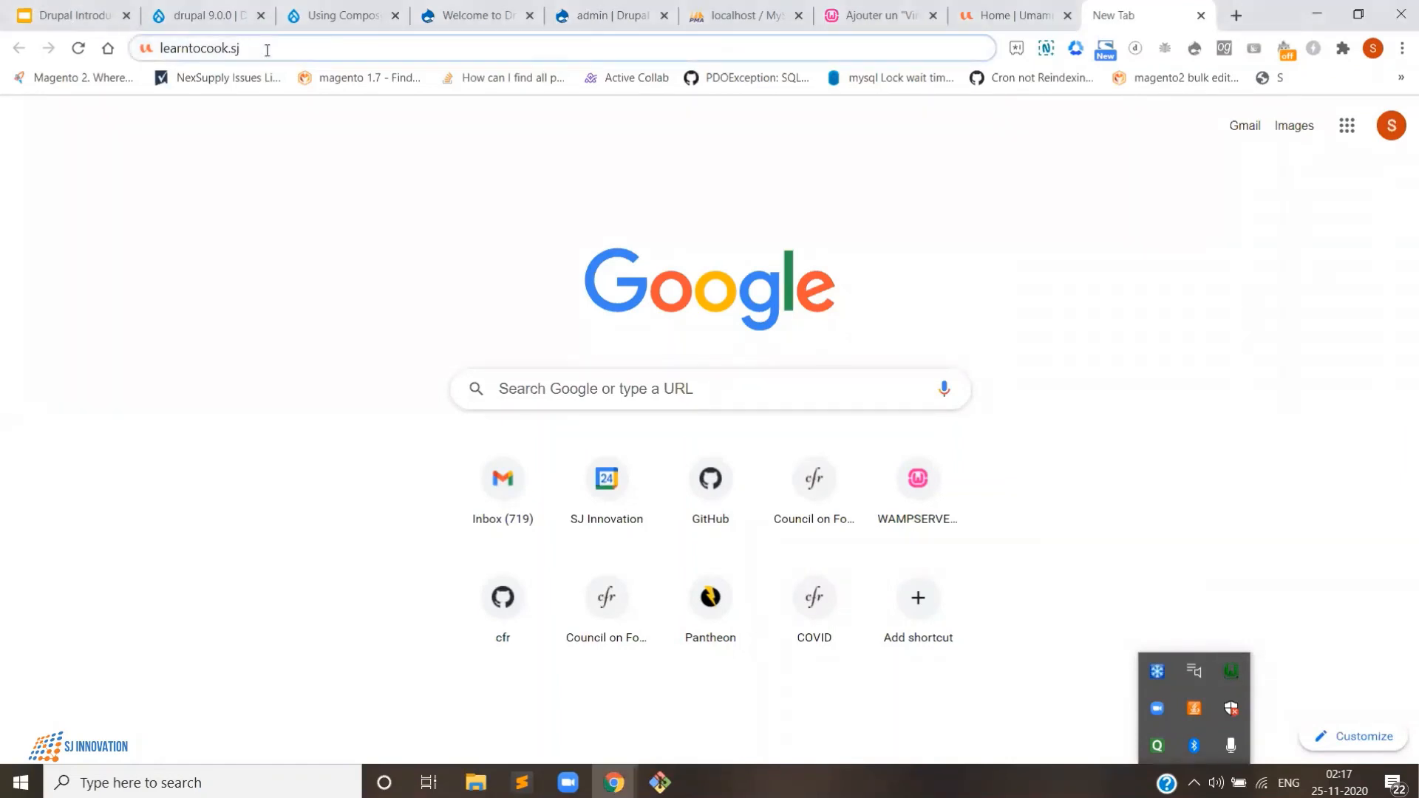
pyautogui.press('Return')
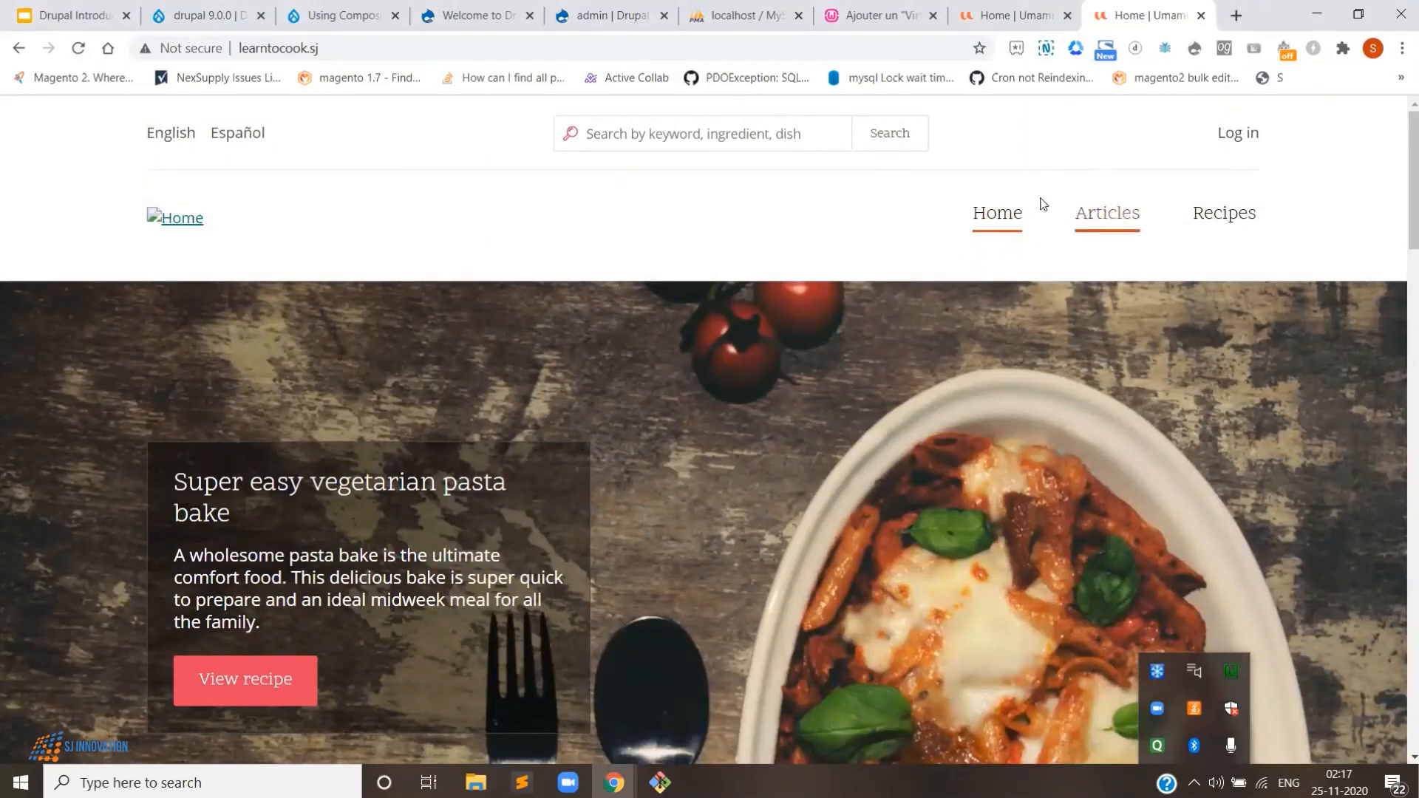
# - Sign in to the Umami site with username admin and its password
pyautogui.click(1226, 137)
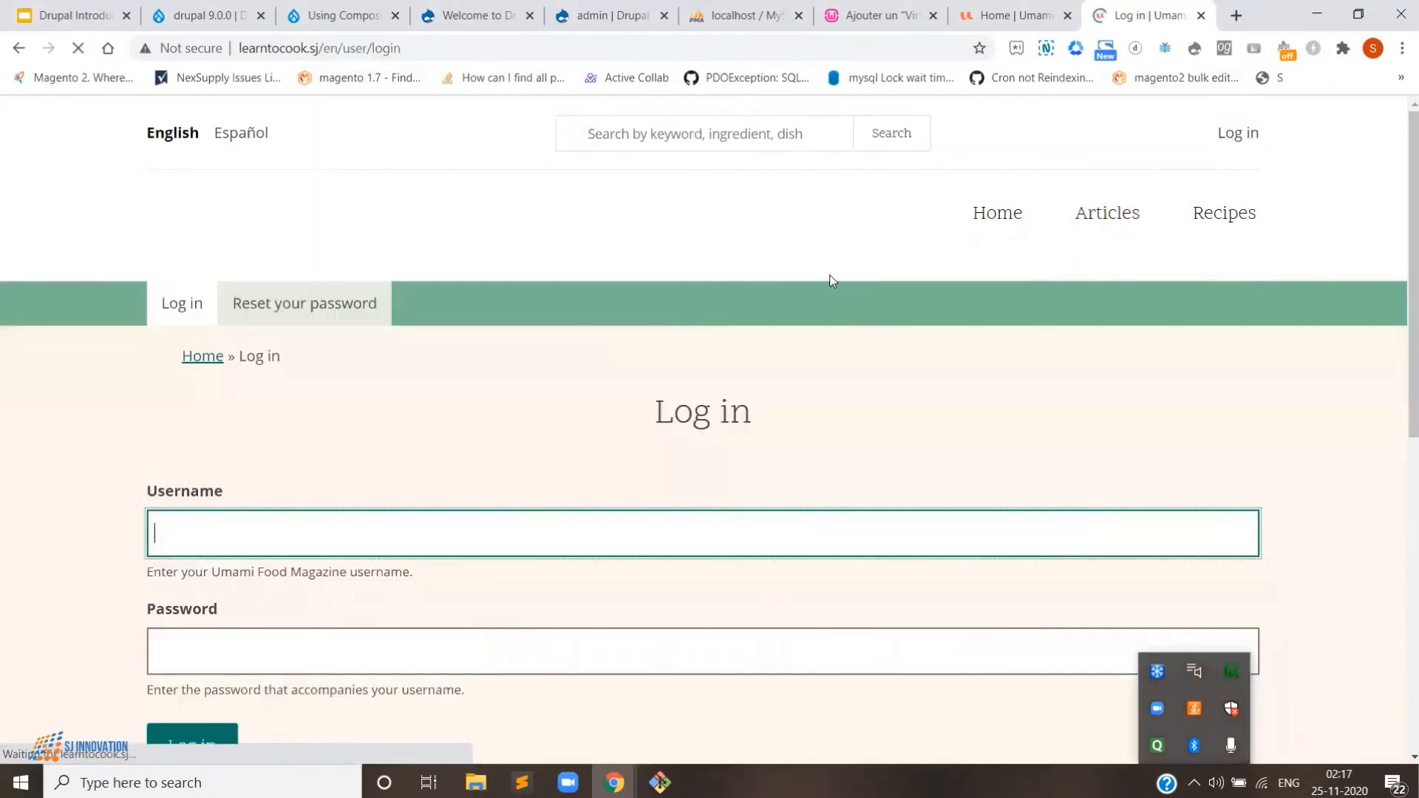
pyautogui.write('admin')
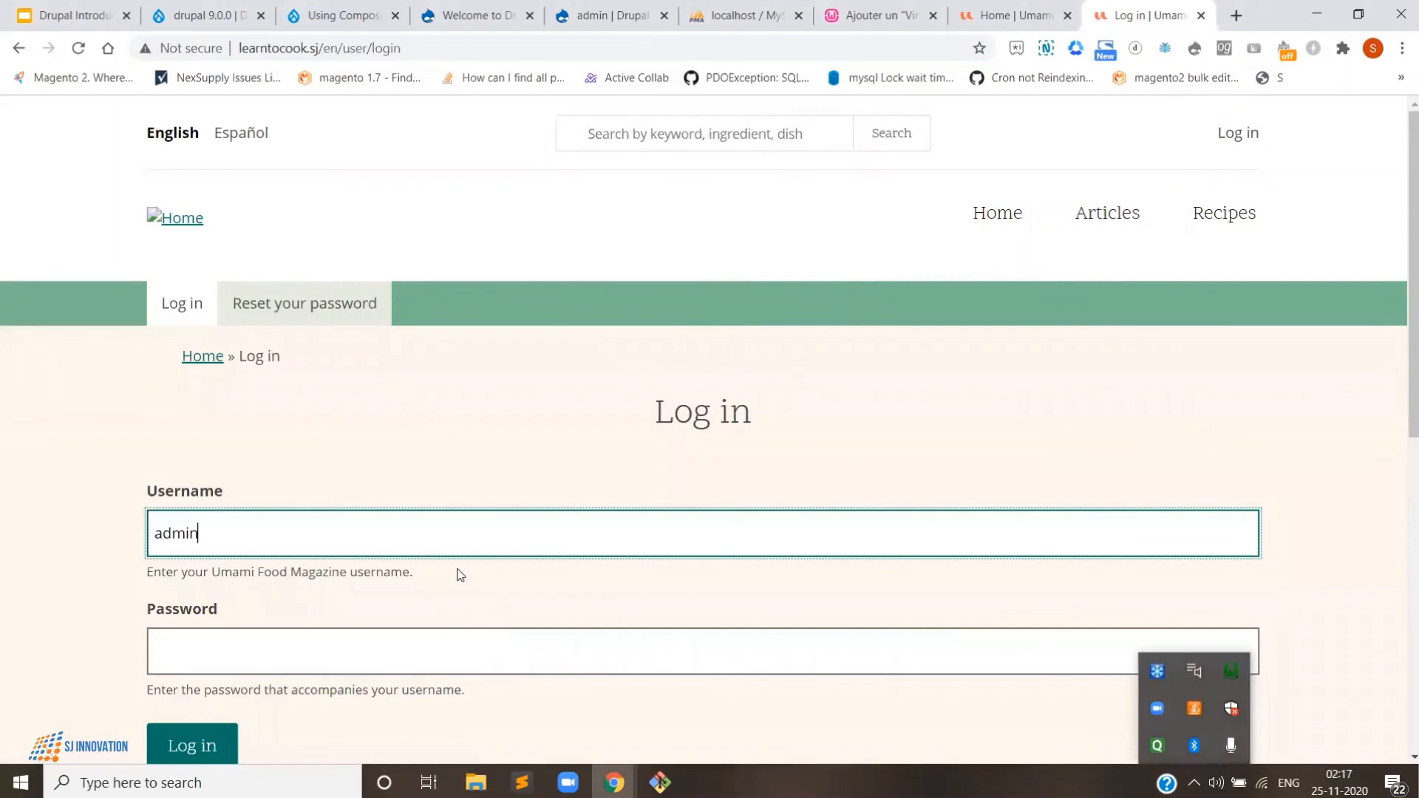
pyautogui.press('Tab')
pyautogui.write('••••••••')
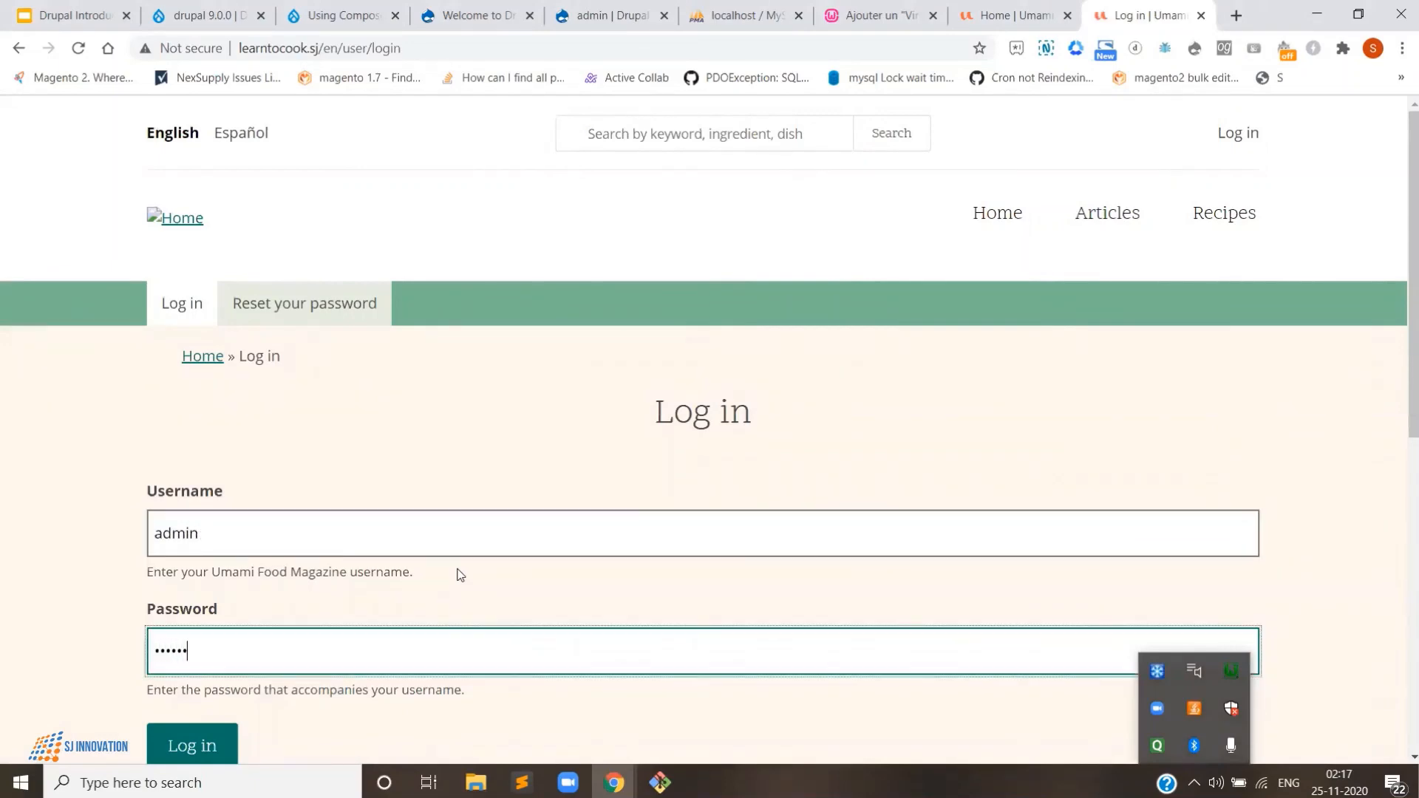
pyautogui.write('•••••')
pyautogui.scroll(-3, 460, 574)
pyautogui.click(197, 467)
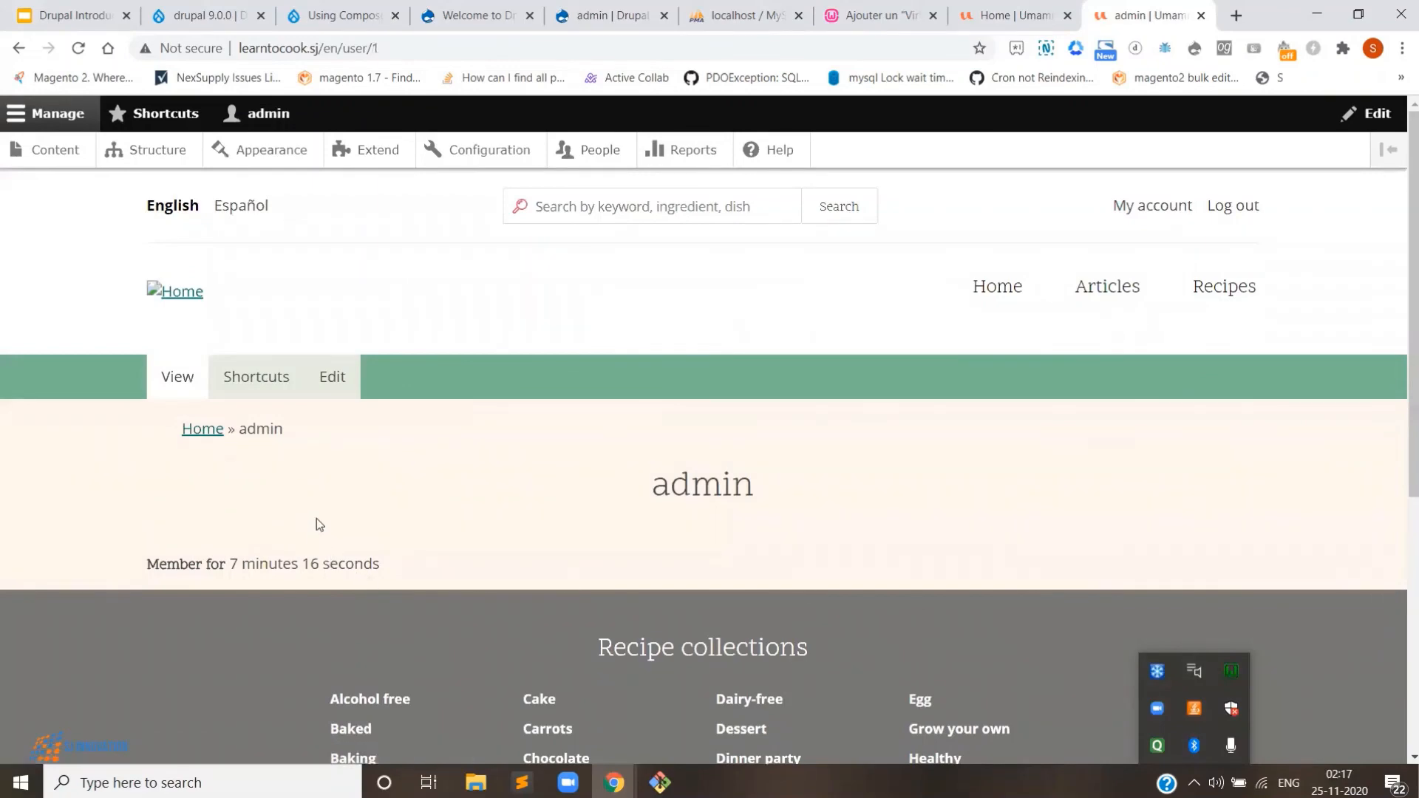
# - Scroll over the admin user's profile page at /en/user/1
pyautogui.scroll(-3, 316, 517)
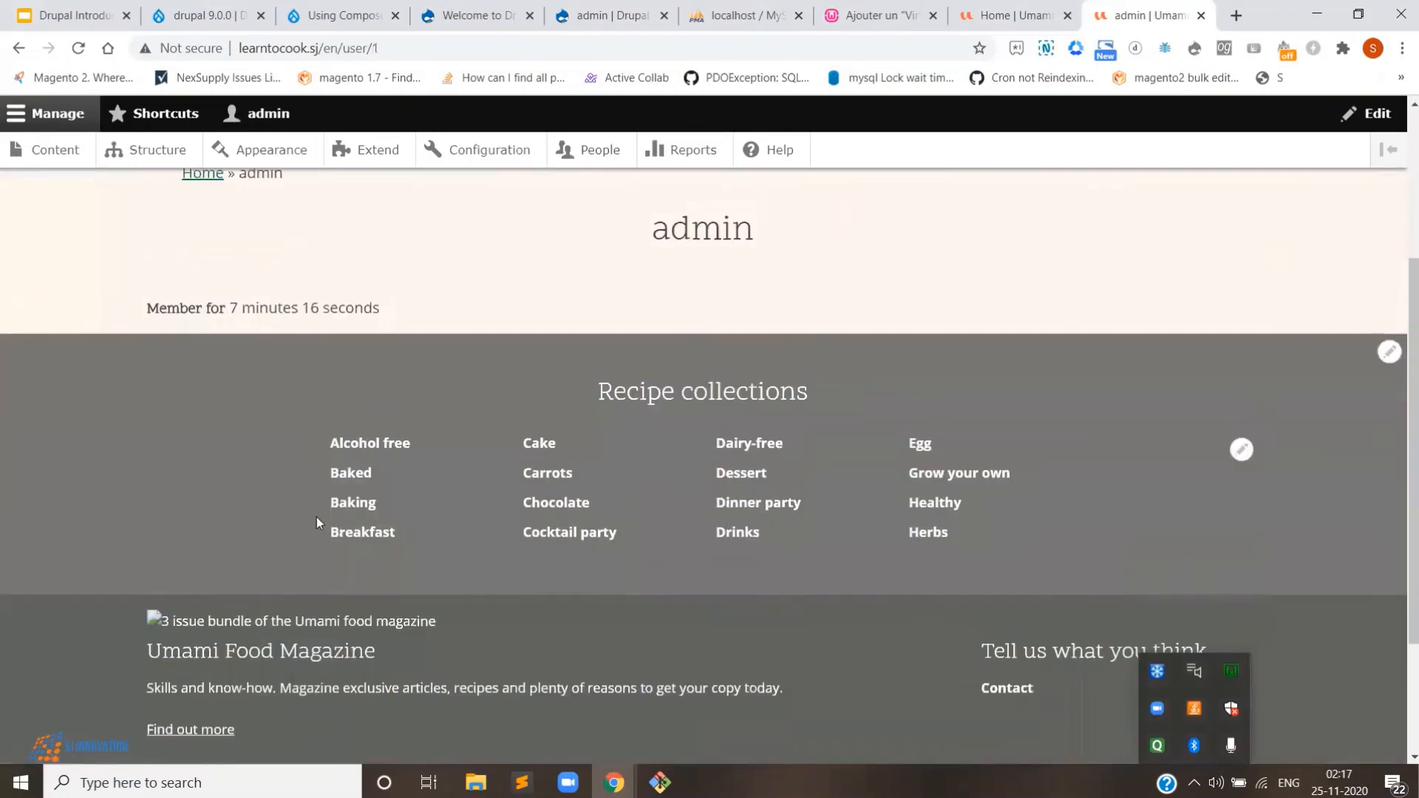
pyautogui.scroll(1, 316, 517)
pyautogui.scroll(1, 316, 517)
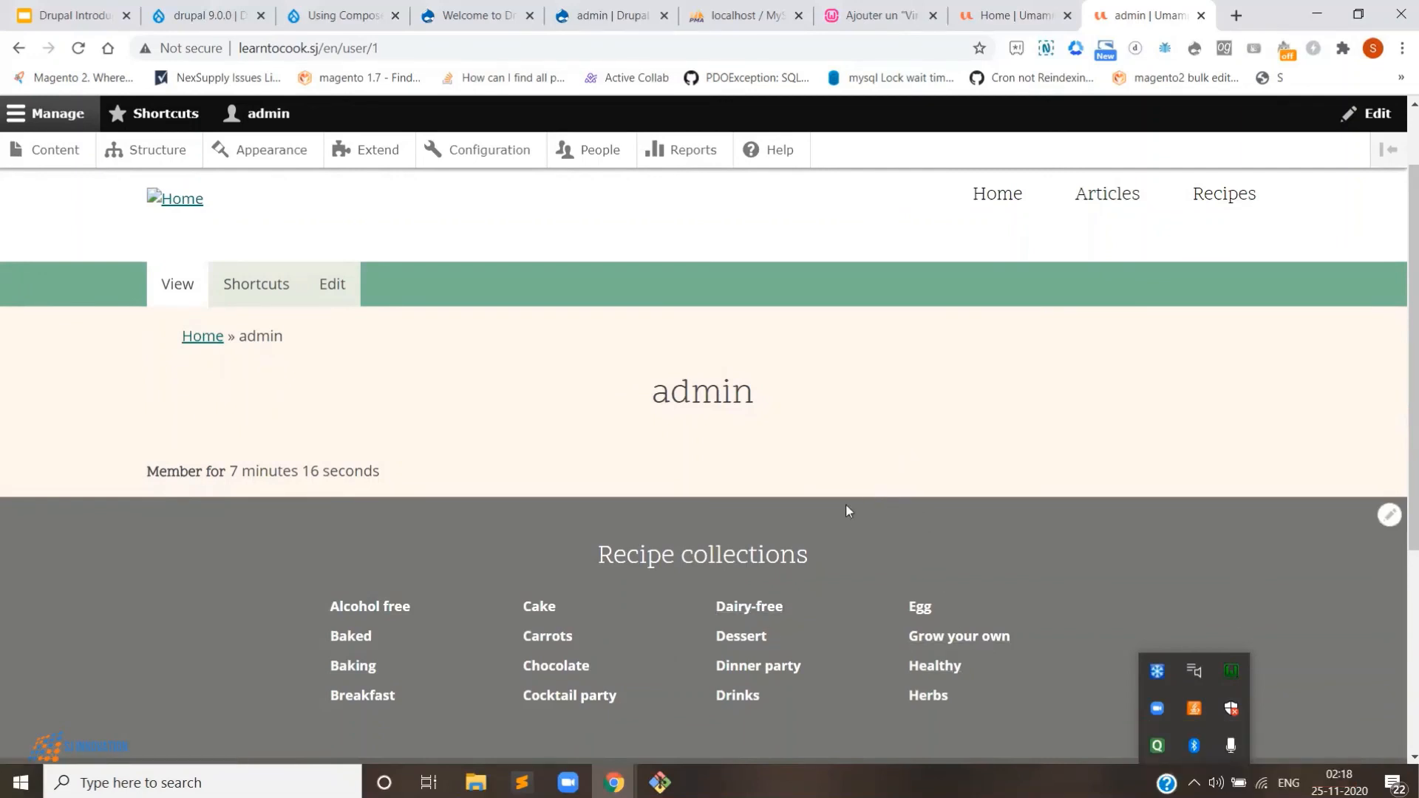
pyautogui.scroll(2, 844, 504)
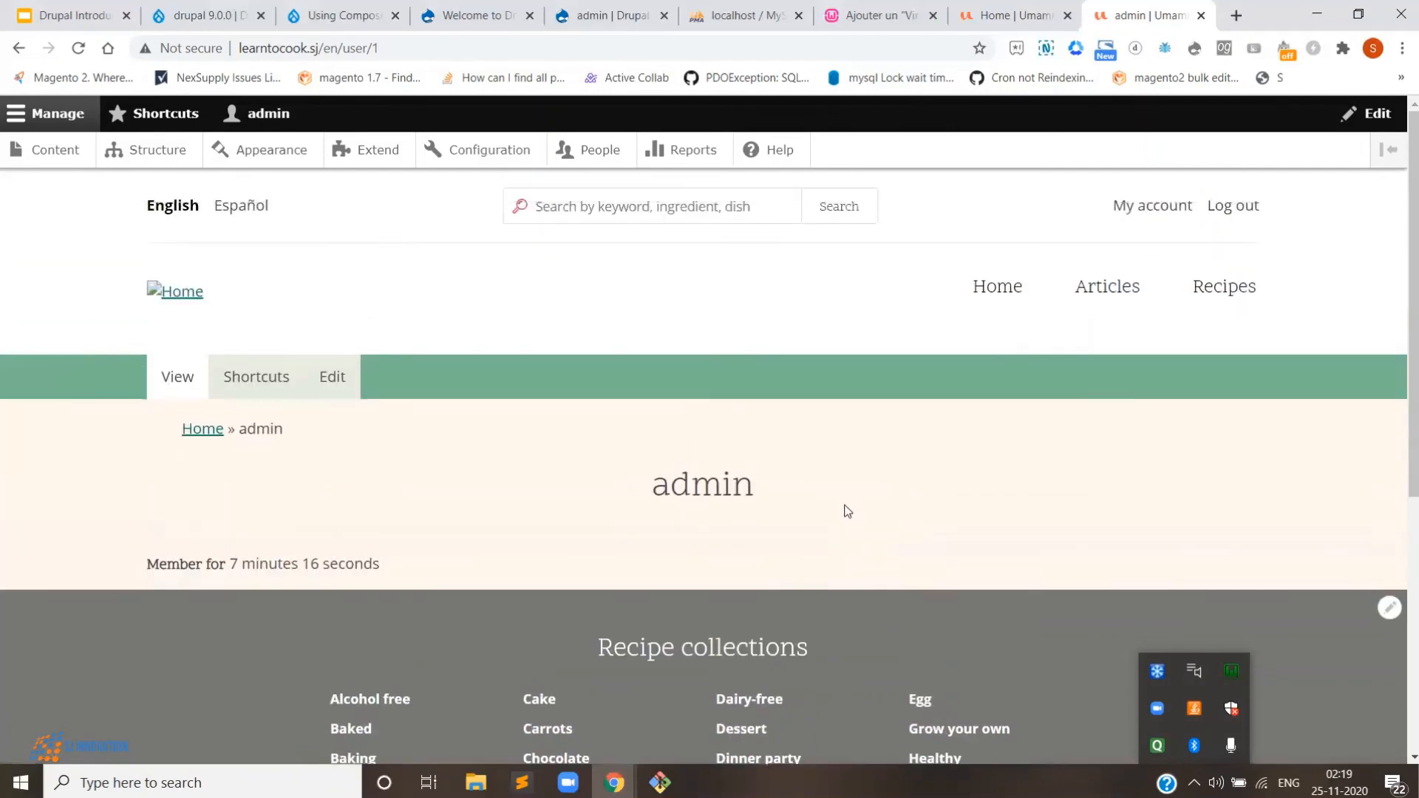
pyautogui.scroll(-3, 845, 504)
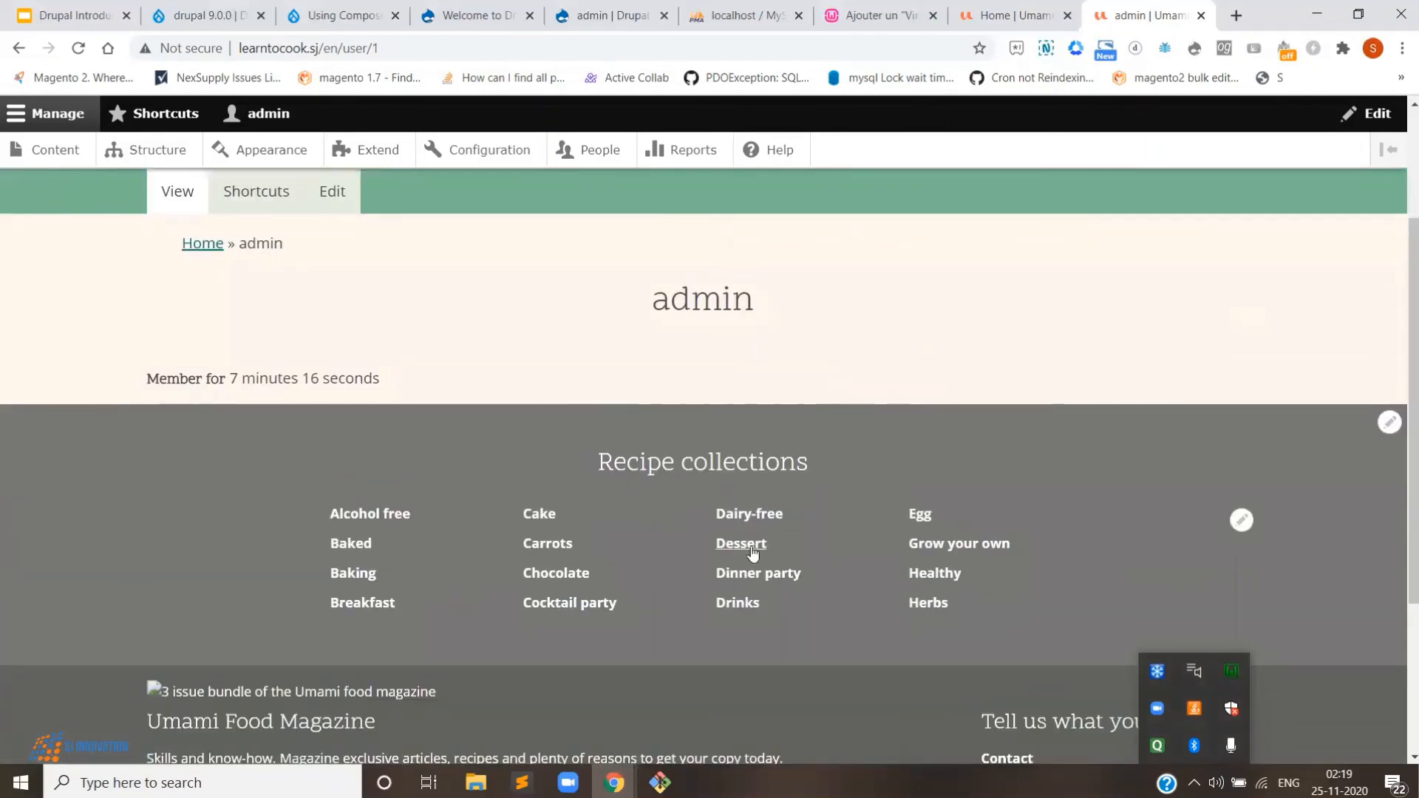